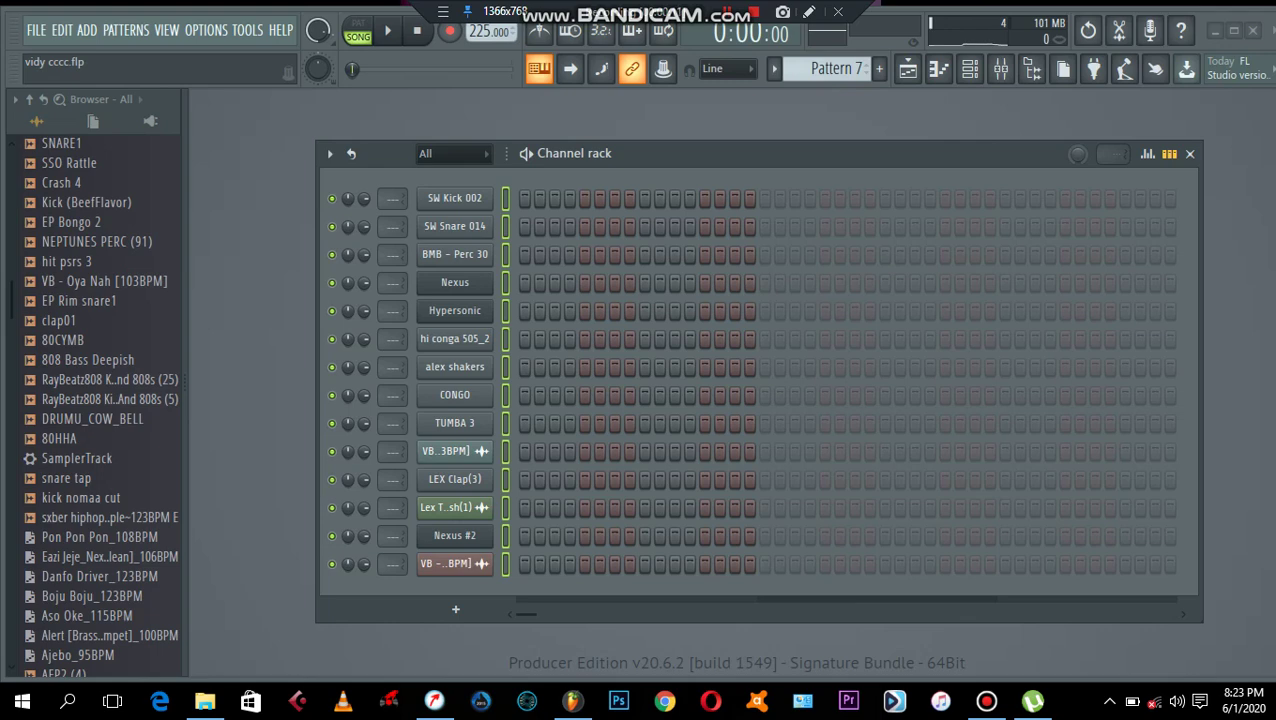
# Step: Route all channel rack channels to consecutive mixer tracks starting from Insert 1
pyautogui.click(1000, 68)
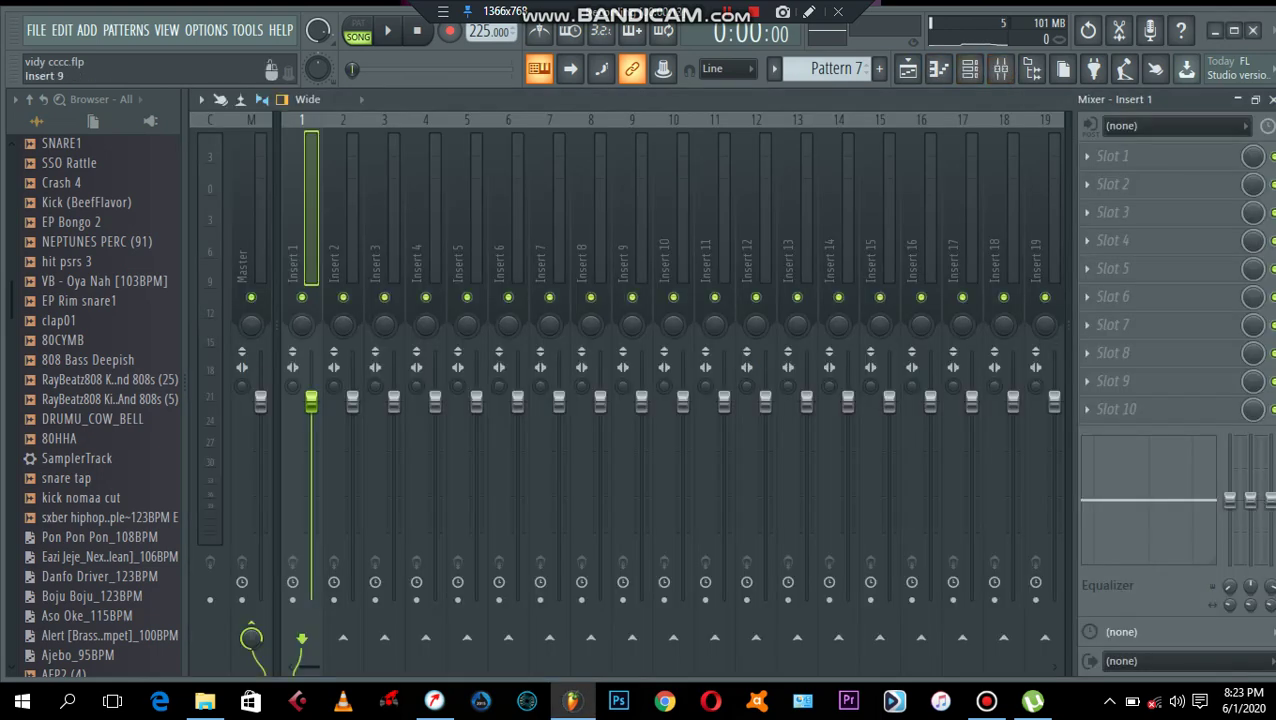
pyautogui.click(250, 220)
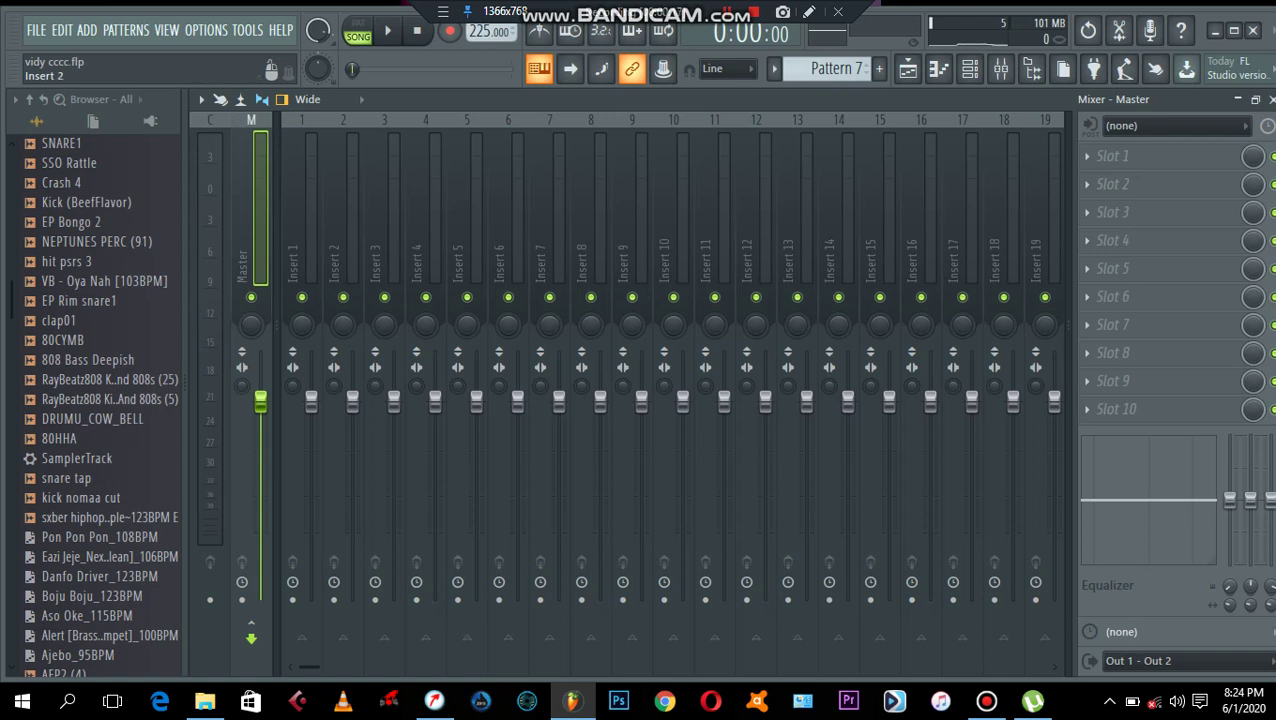
pyautogui.click(276, 300)
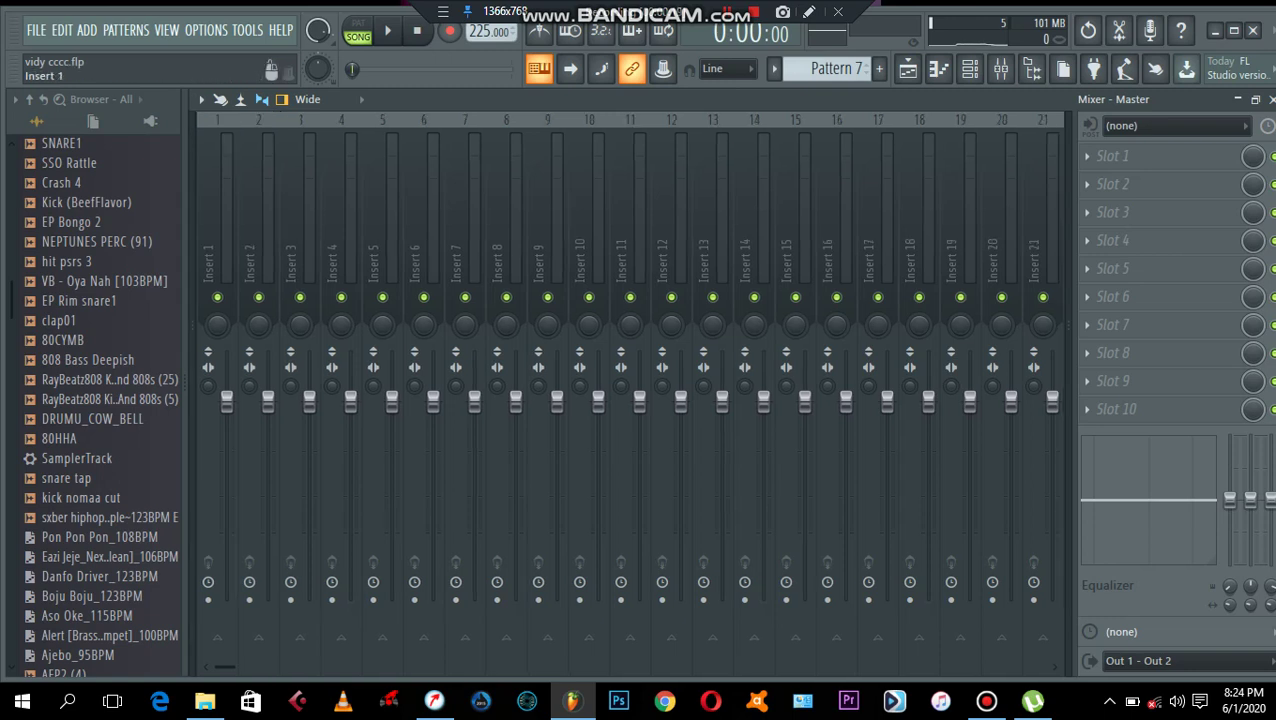
pyautogui.click(193, 325)
pyautogui.click(302, 220)
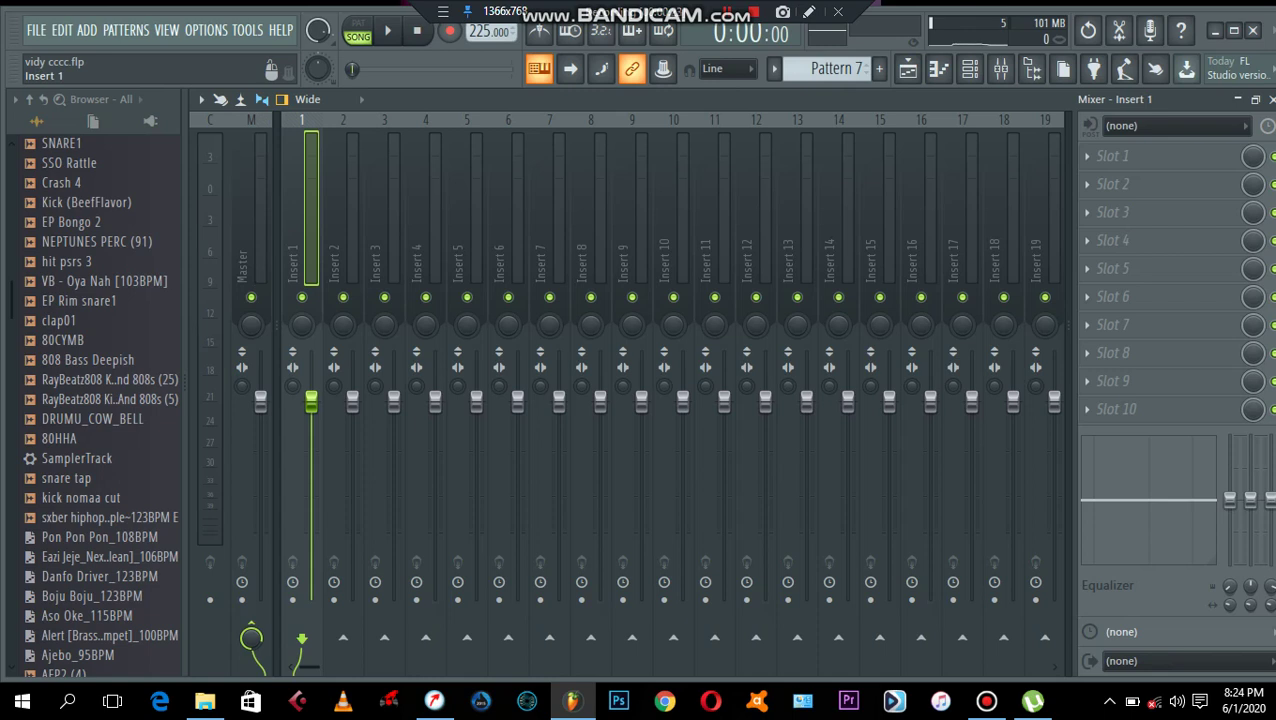
pyautogui.hotkey('ctrl', 'shift', 'l')
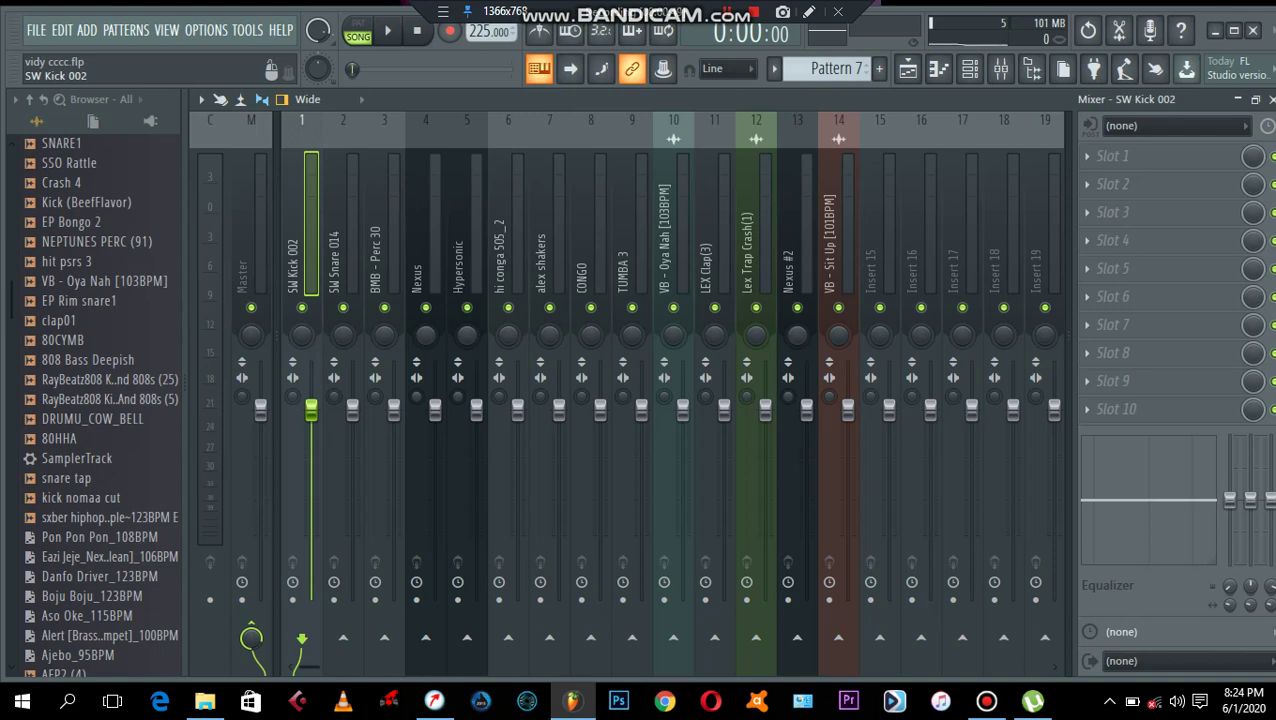
# Step: Set a loop over bars 25 to 33 in the playlist and play it to check the mixer track levels
pyautogui.click(906, 68)
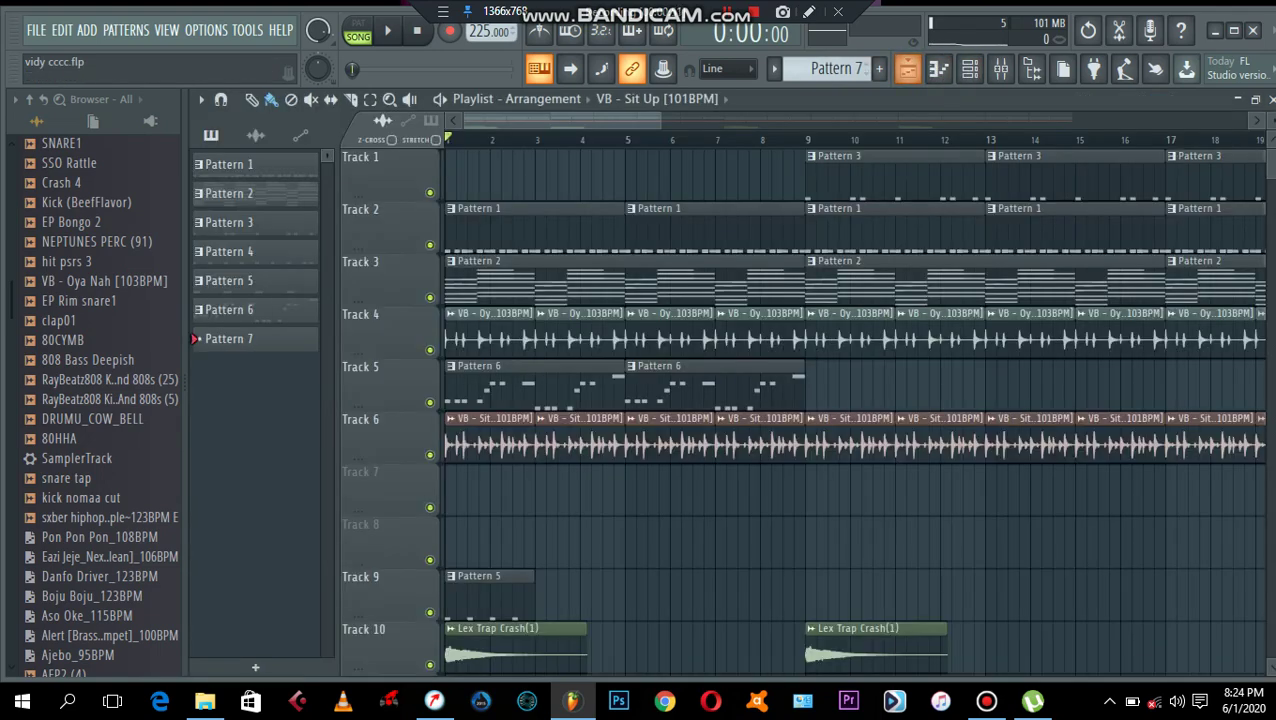
pyautogui.moveTo(660, 120); pyautogui.dragTo(1247, 120)
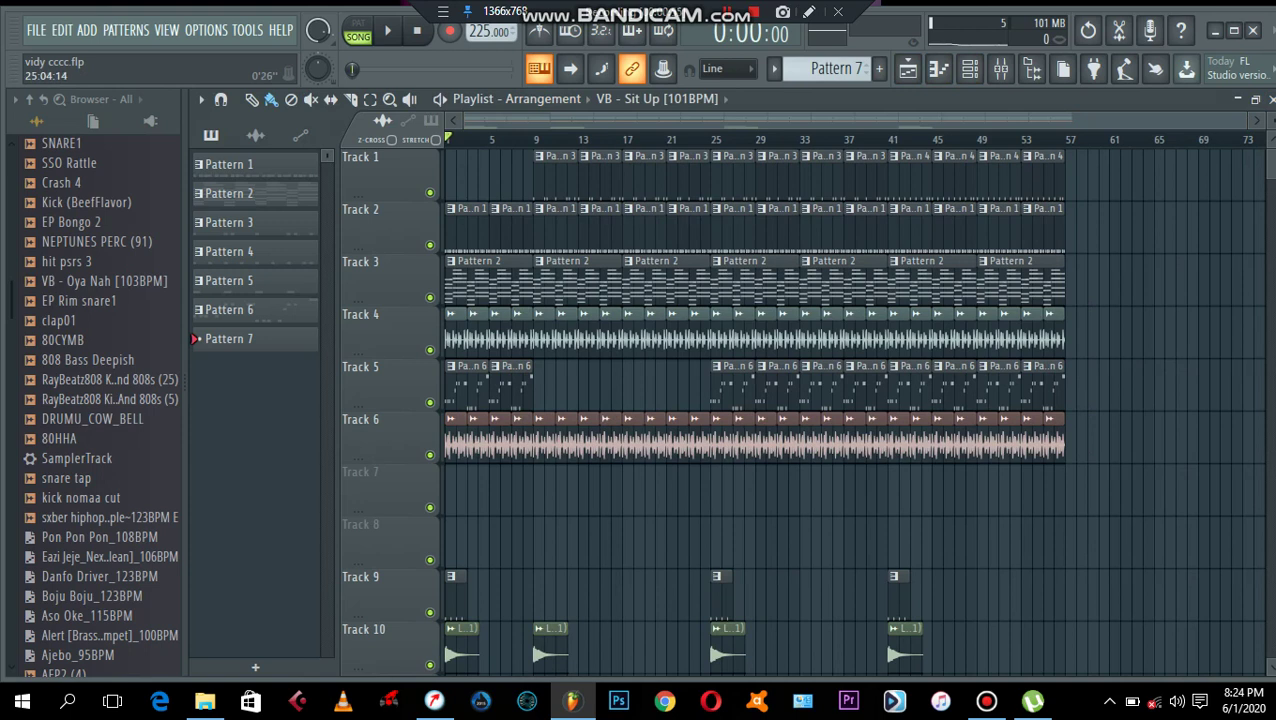
pyautogui.moveTo(710, 140); pyautogui.dragTo(798, 140)
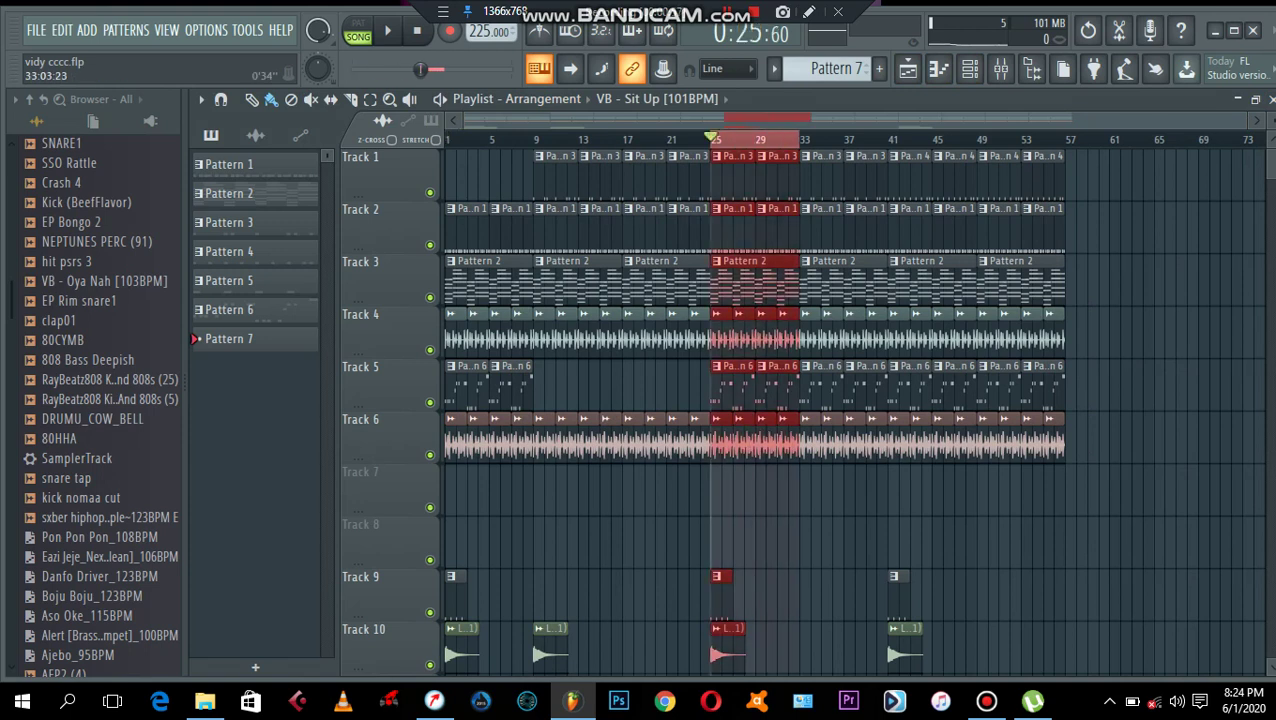
pyautogui.press('space')
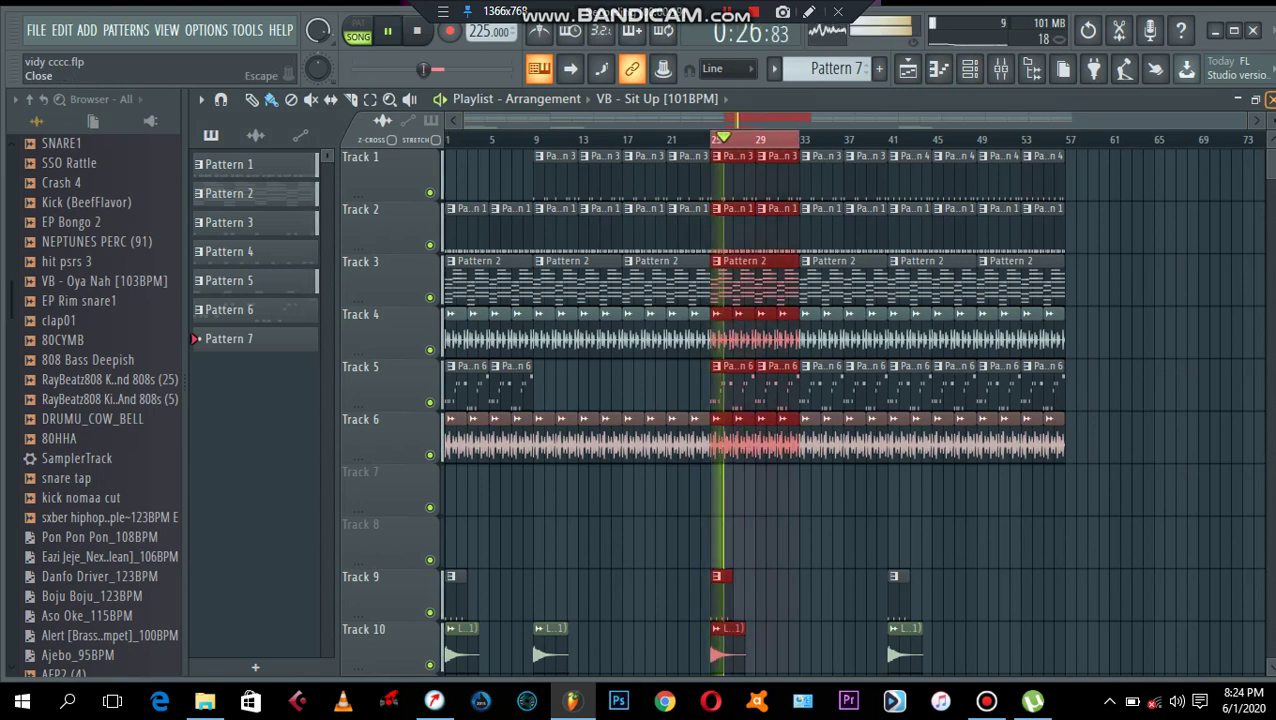
pyautogui.click(1270, 99)
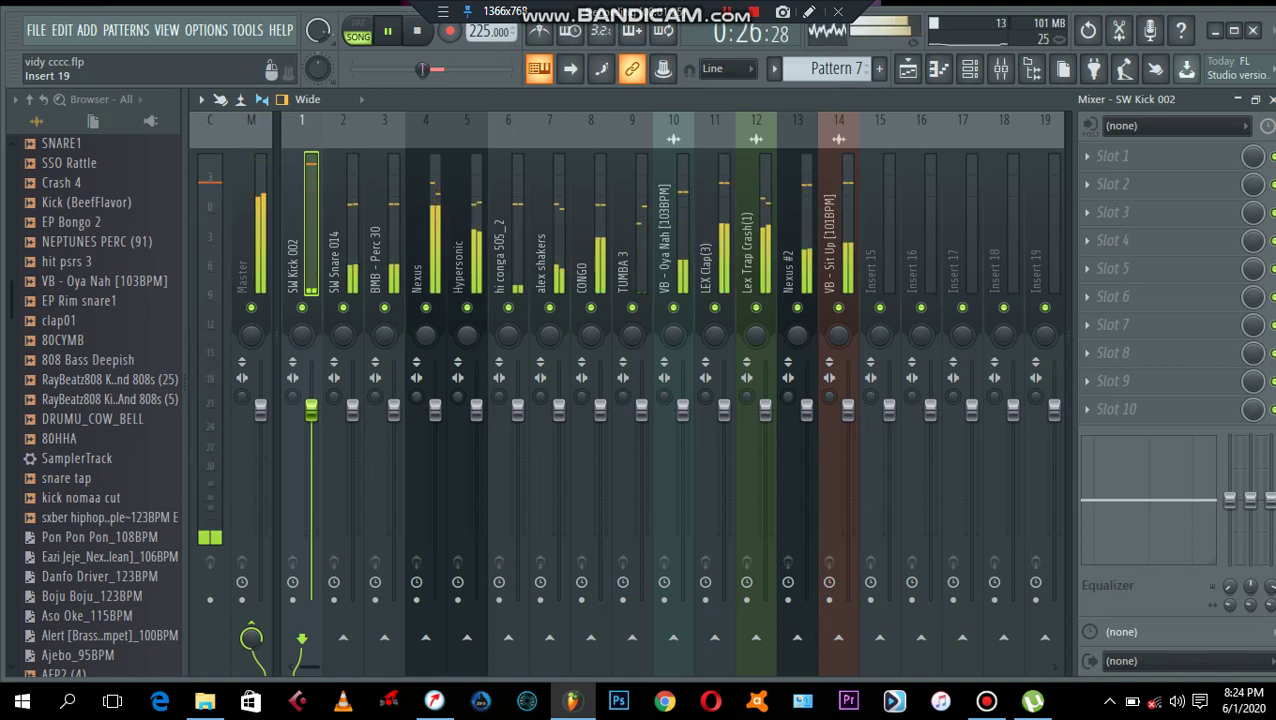
pyautogui.press('space')
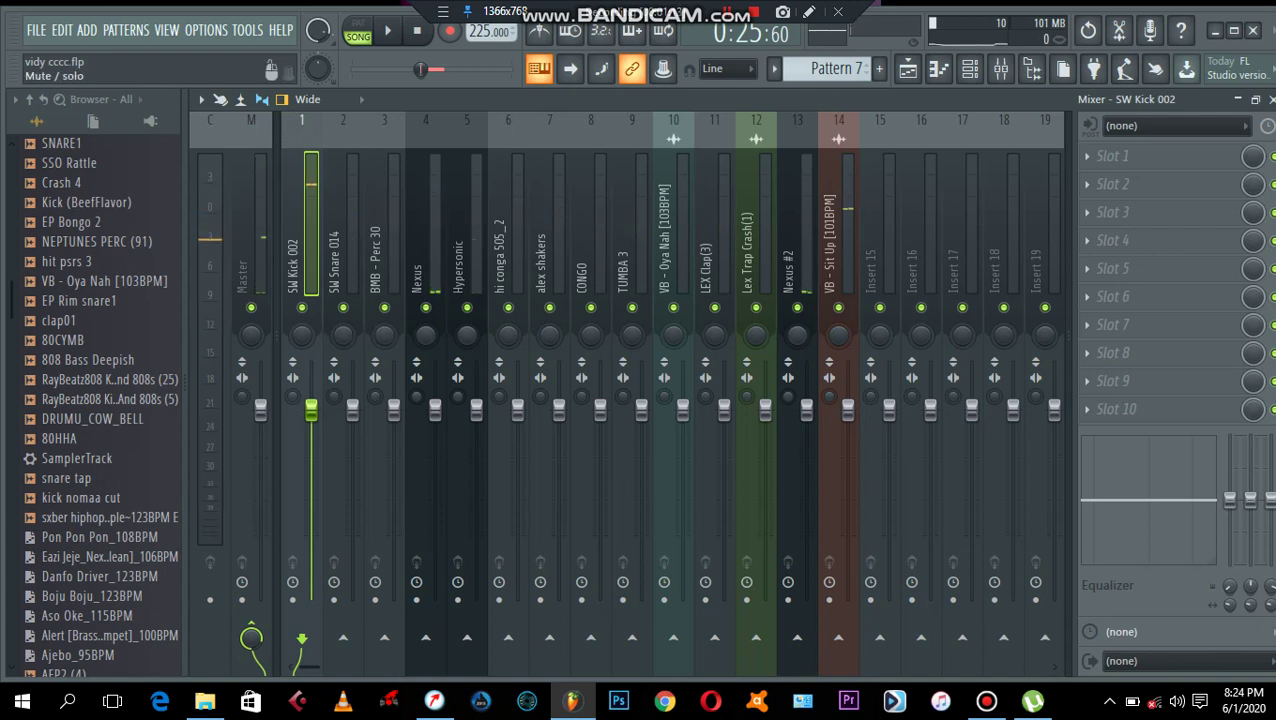
# Step: Solo the SW Kick 002 mixer track, check its sample settings, and lower its volume fader during playback
pyautogui.rightClick(302, 308)
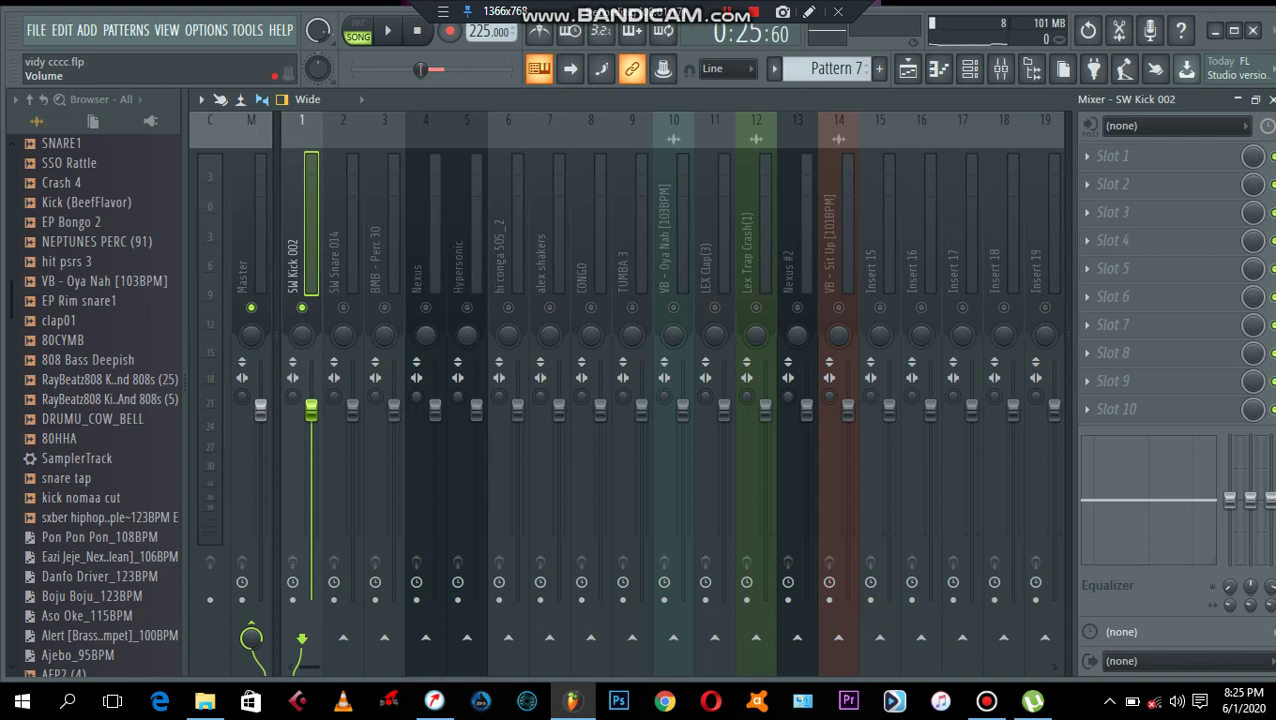
pyautogui.click(969, 68)
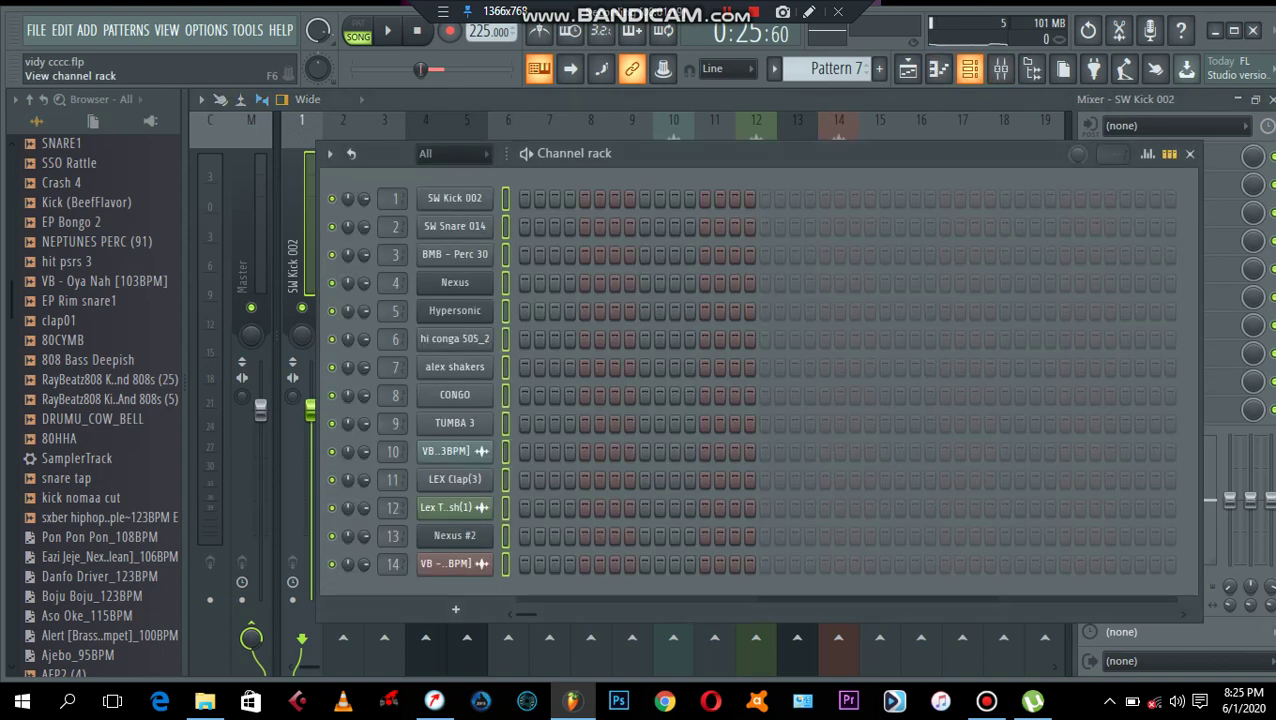
pyautogui.click(454, 198)
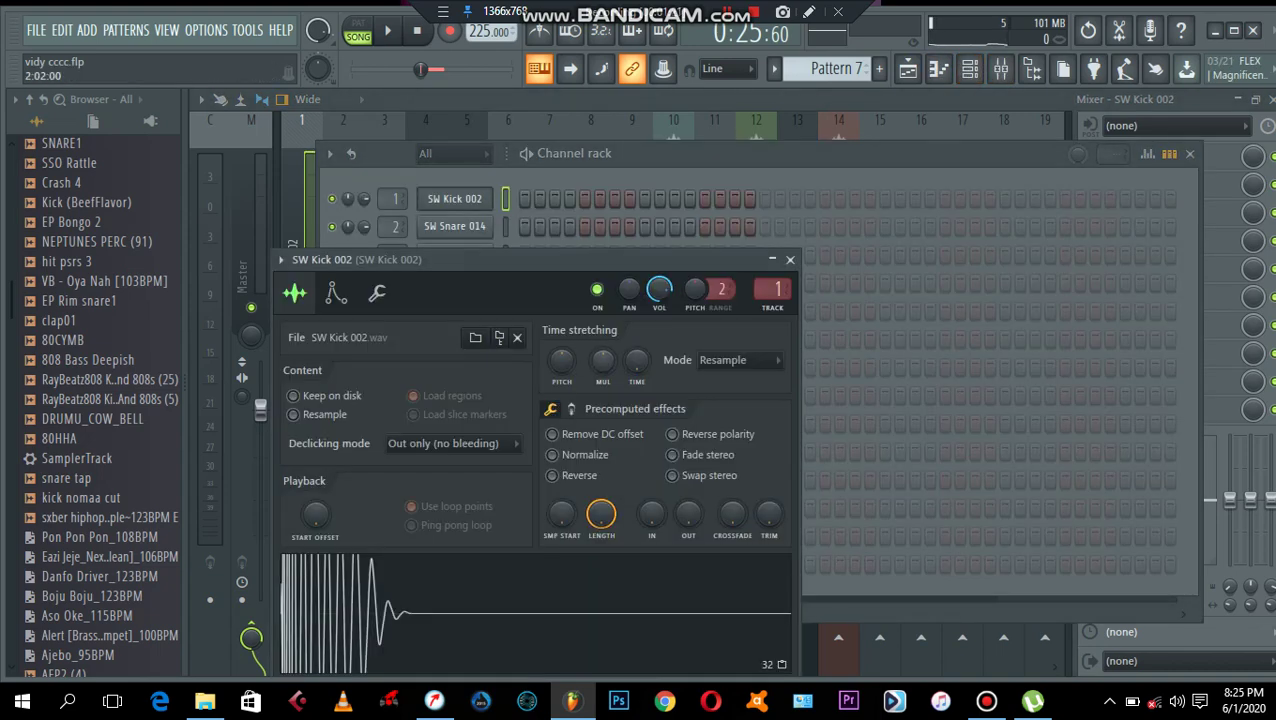
pyautogui.click(790, 259)
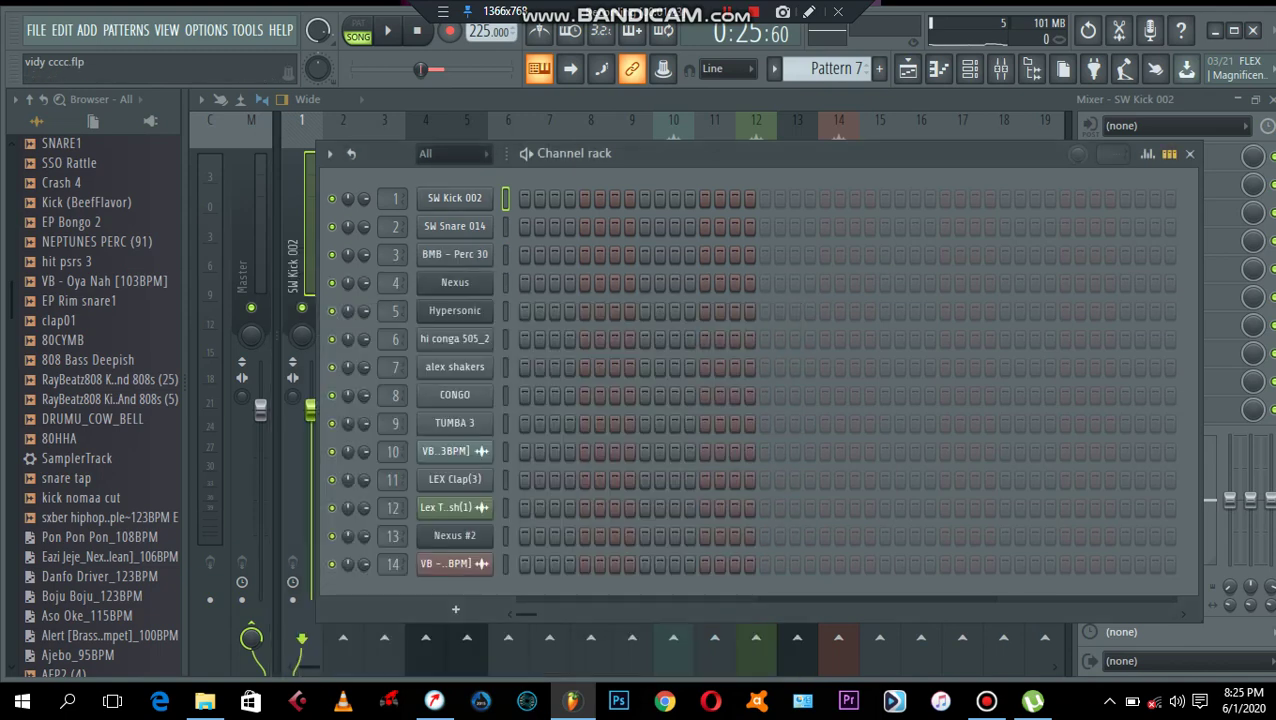
pyautogui.press('F6')
pyautogui.press('space')
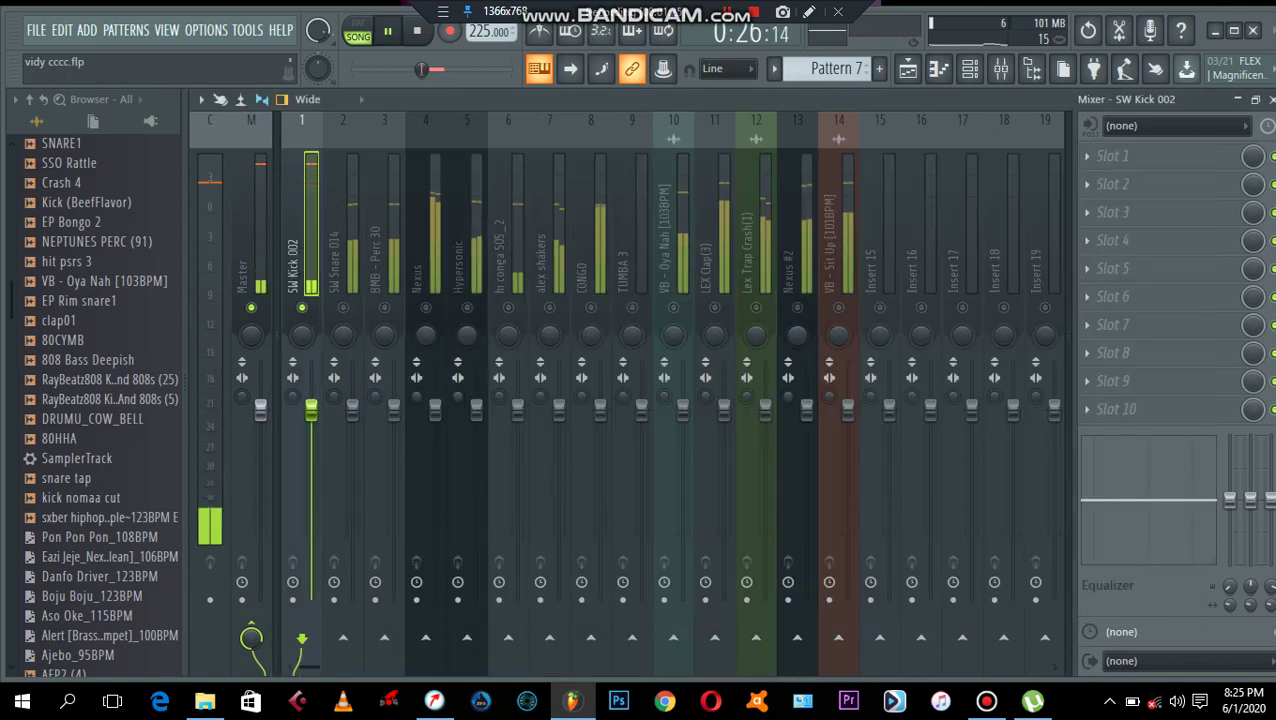
pyautogui.moveTo(311, 410); pyautogui.dragTo(311, 467)
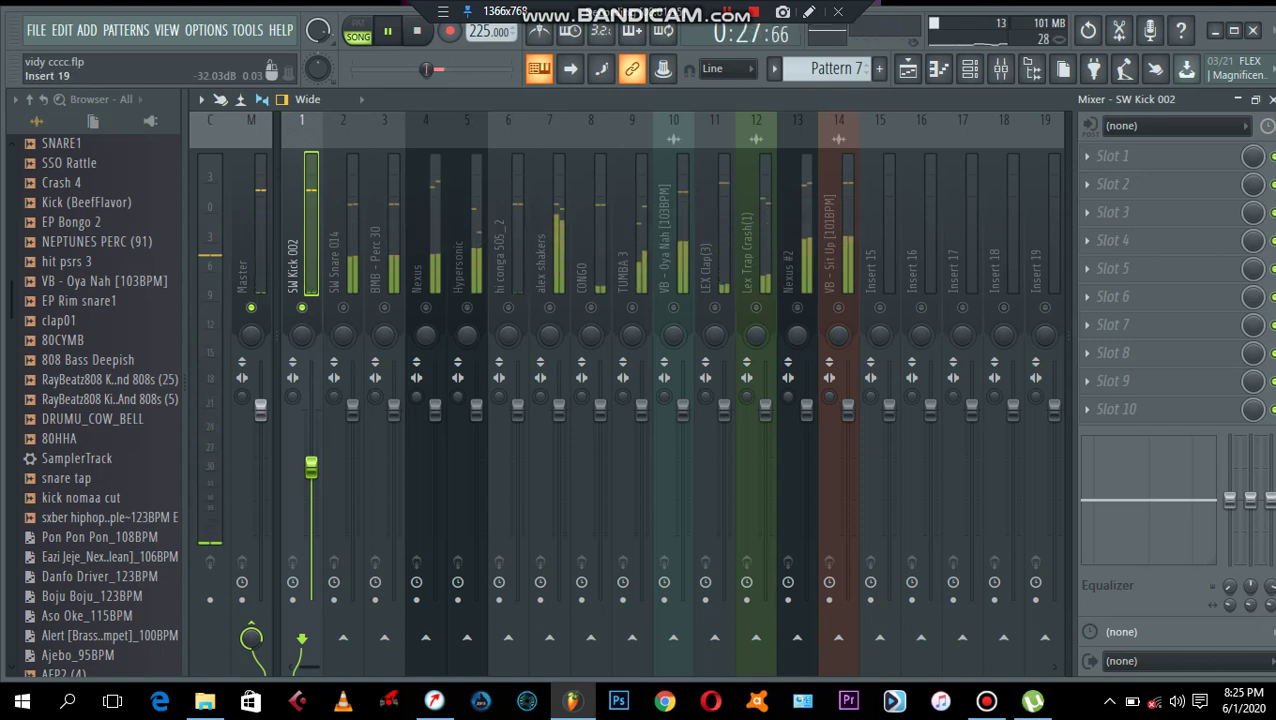
# Step: Load Fruity Parametric EQ 2 into slot 4 of the SW Kick 002 track and enlarge the equalizer window
pyautogui.click(1087, 262)
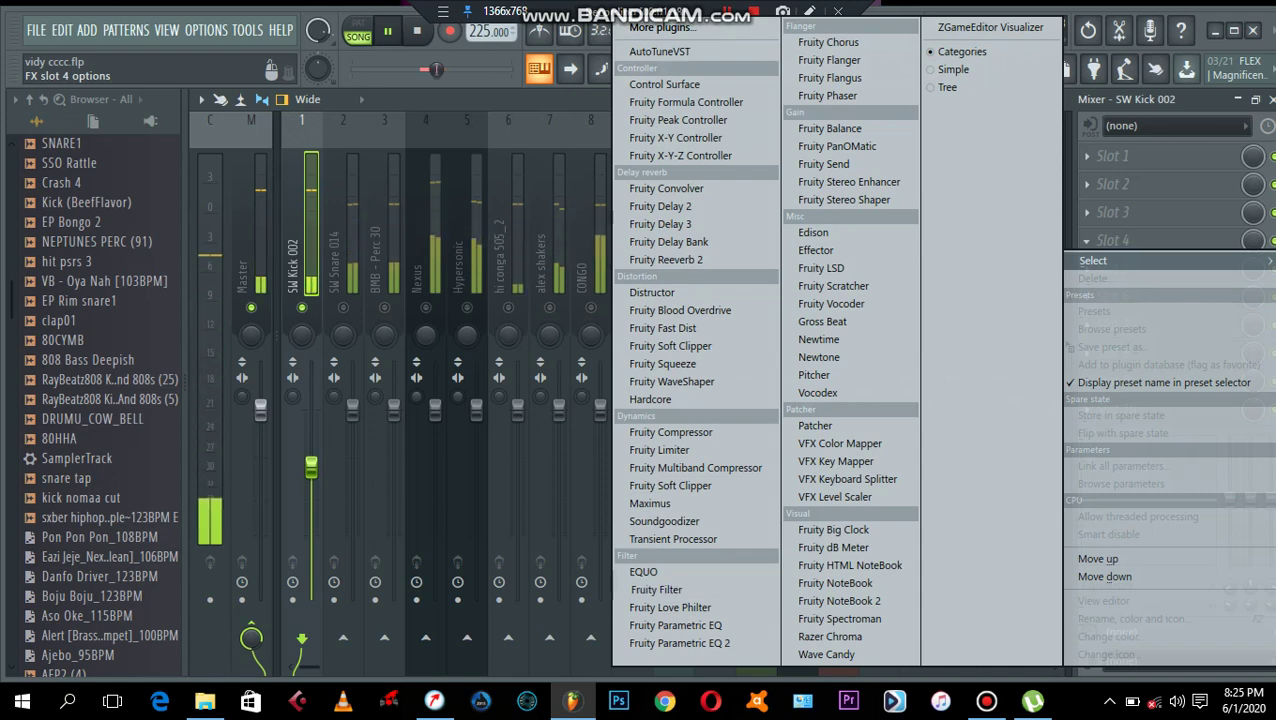
pyautogui.click(680, 643)
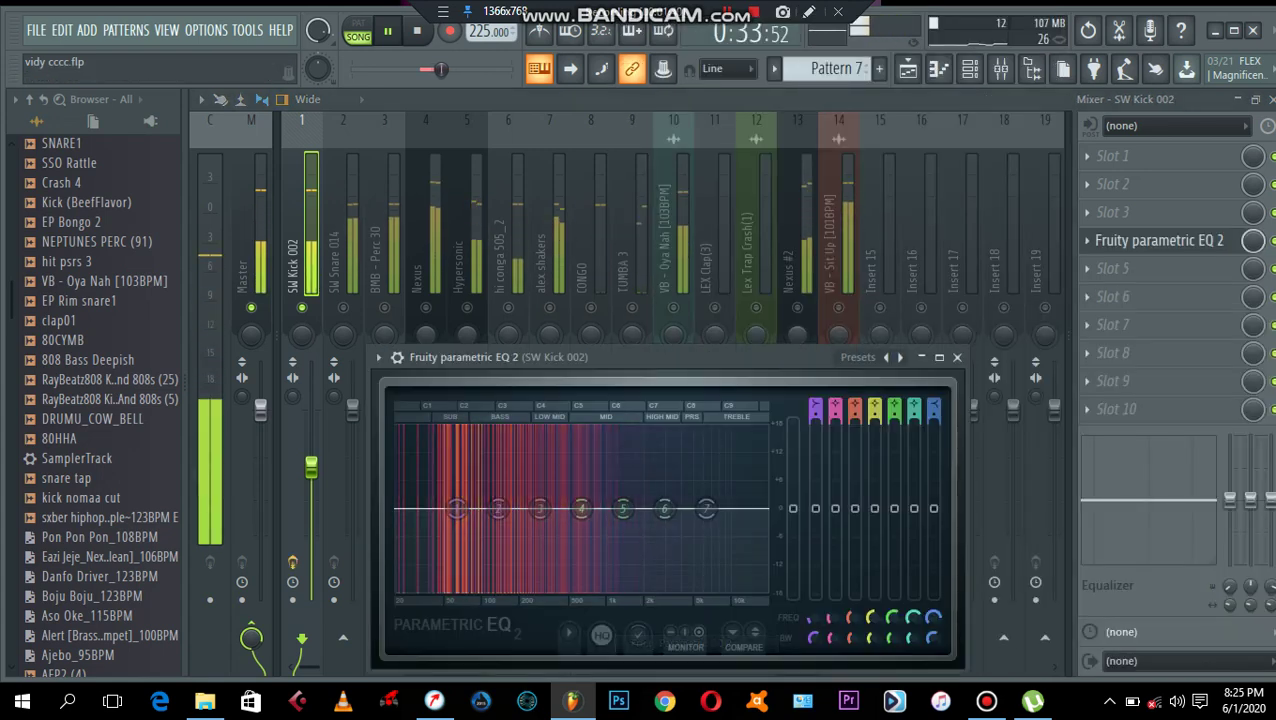
pyautogui.moveTo(650, 357); pyautogui.dragTo(608, 192)
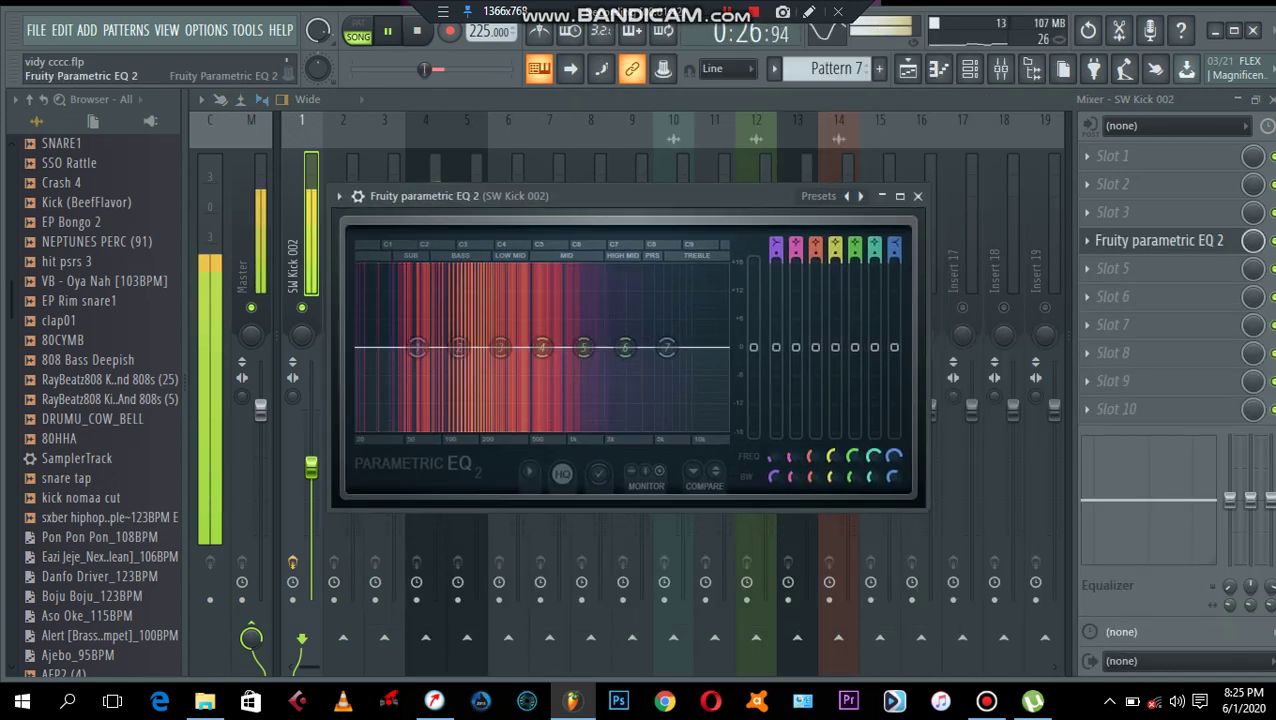
pyautogui.press('space')
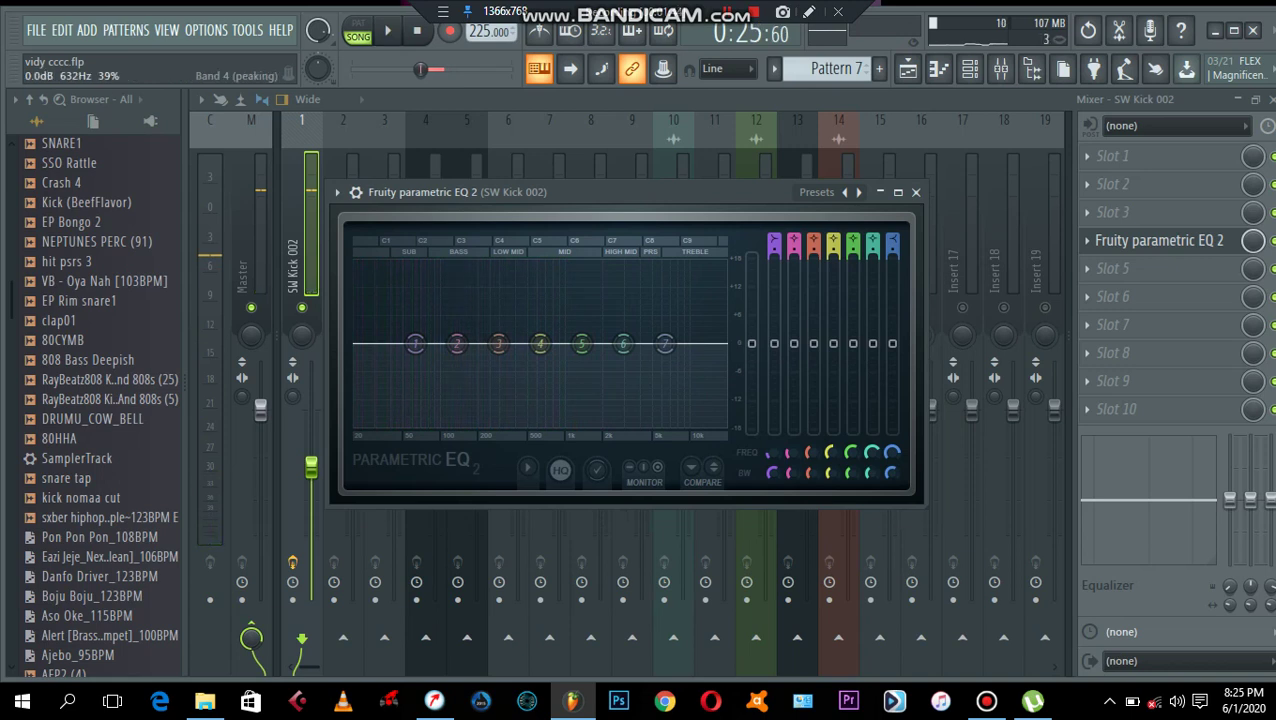
pyautogui.moveTo(924, 508); pyautogui.dragTo(1198, 637)
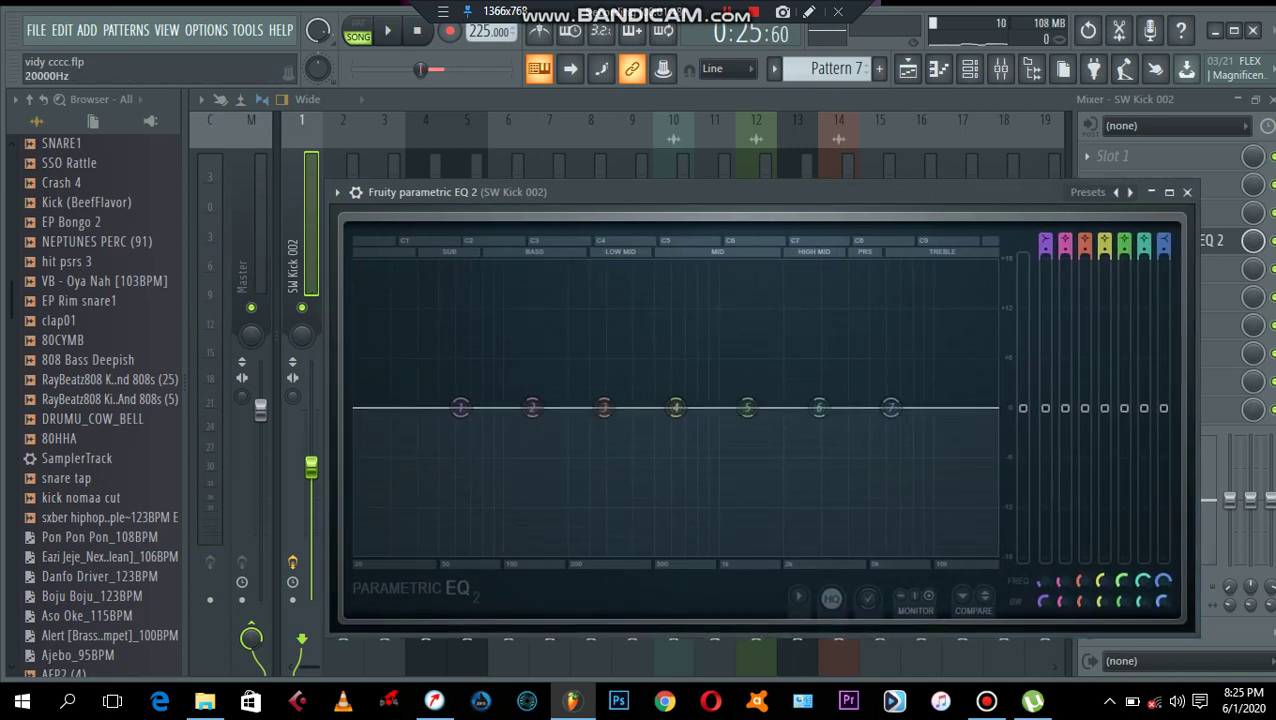
pyautogui.moveTo(700, 192); pyautogui.dragTo(593, 132)
# Step: Apply the 30Hz + 18kHz cut preset during playback and raise the band 1 high-pass cutoff to about 30 Hz
pyautogui.press('space')
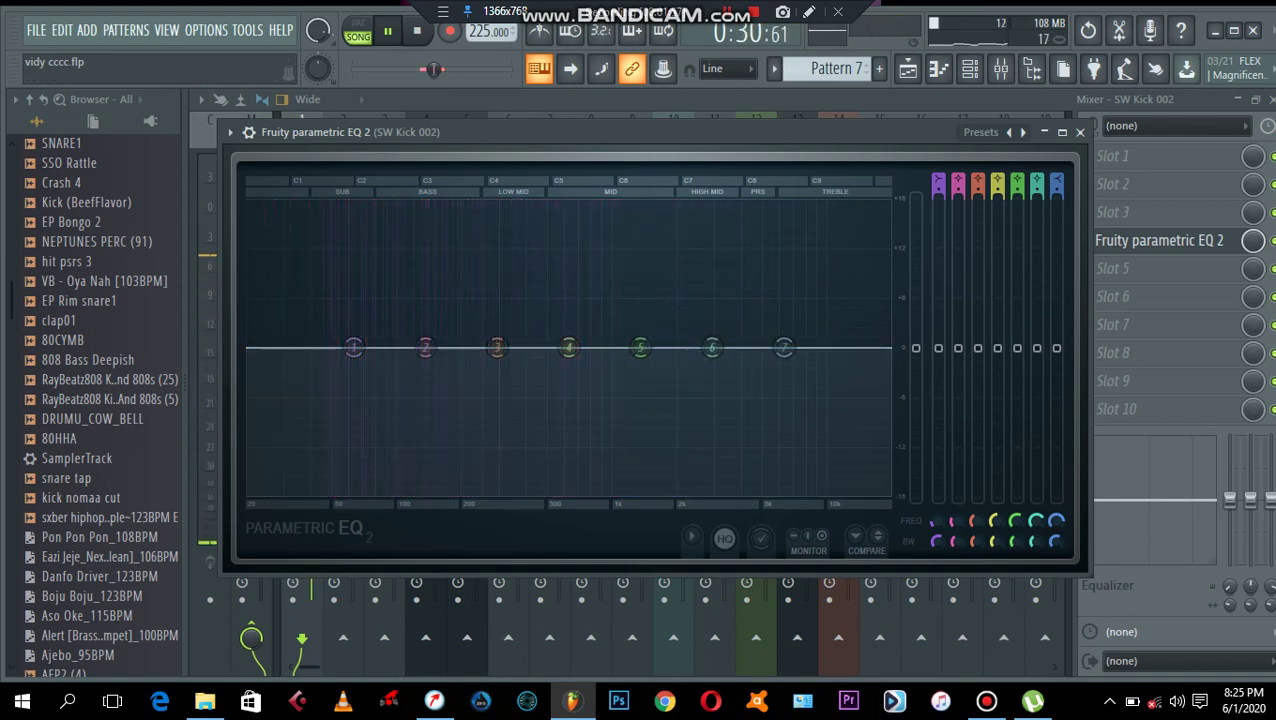
pyautogui.rightClick(1025, 132)
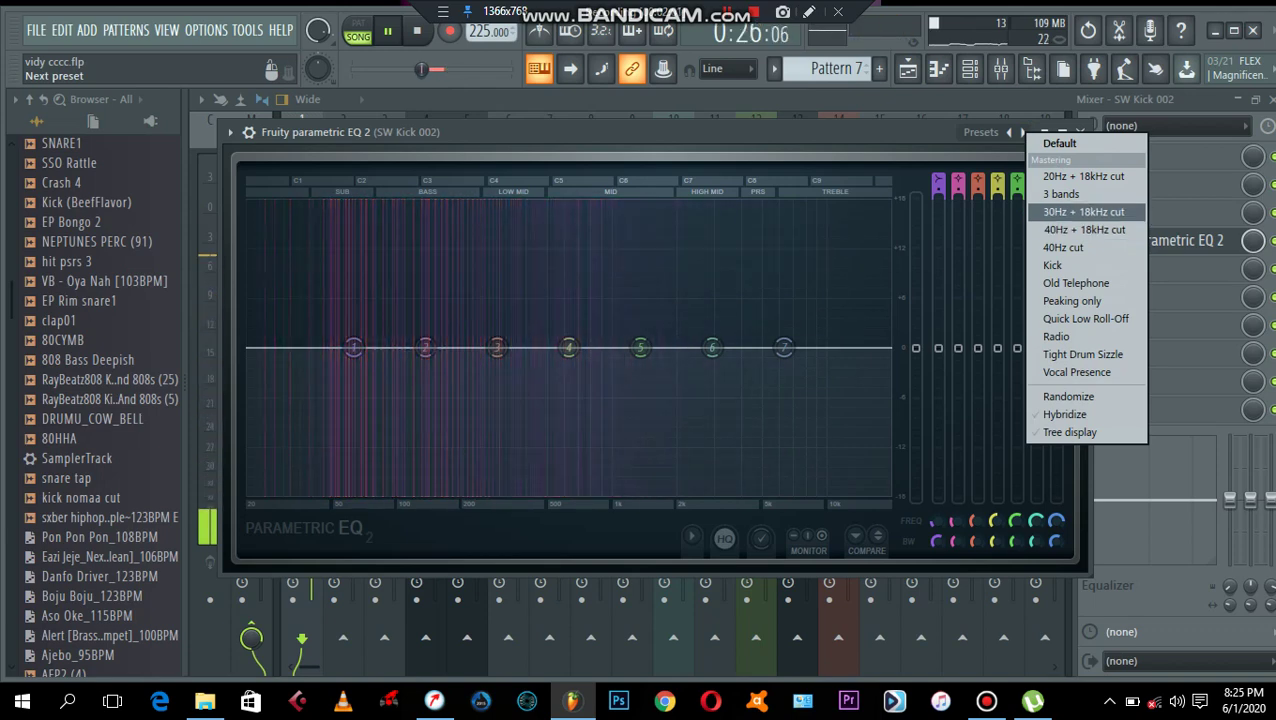
pyautogui.click(1084, 211)
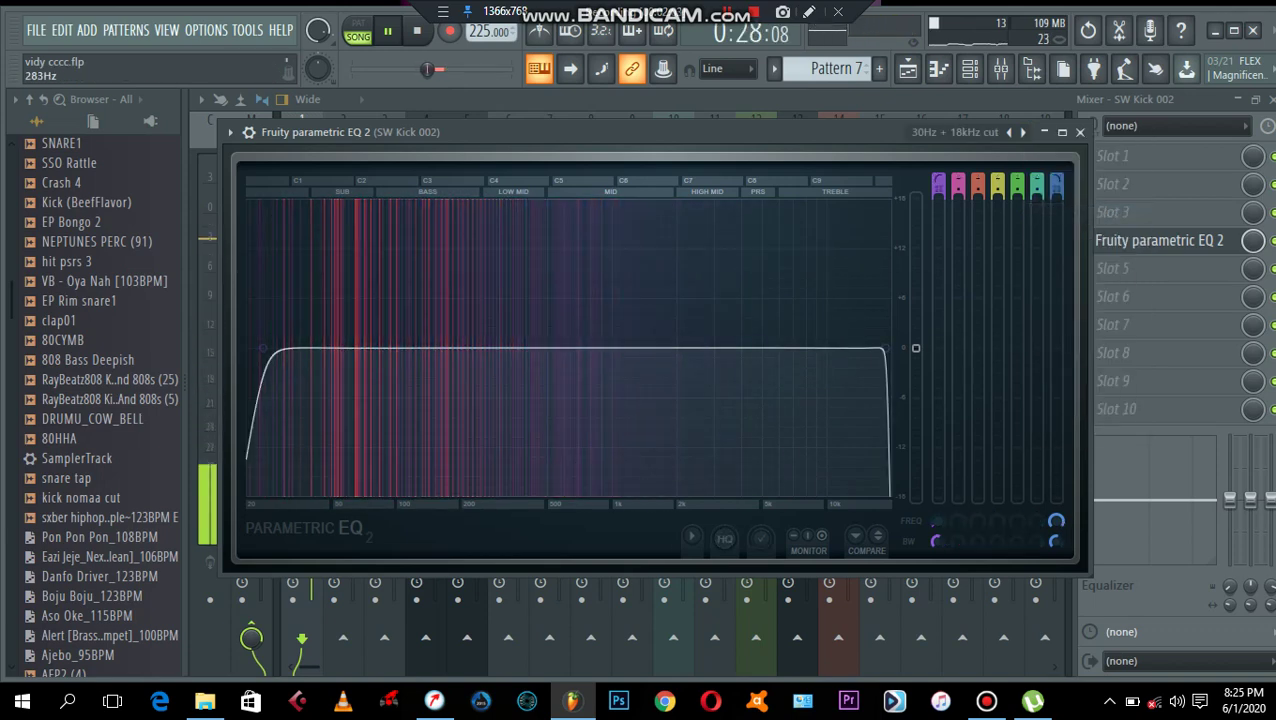
pyautogui.moveTo(263, 348); pyautogui.dragTo(295, 348)
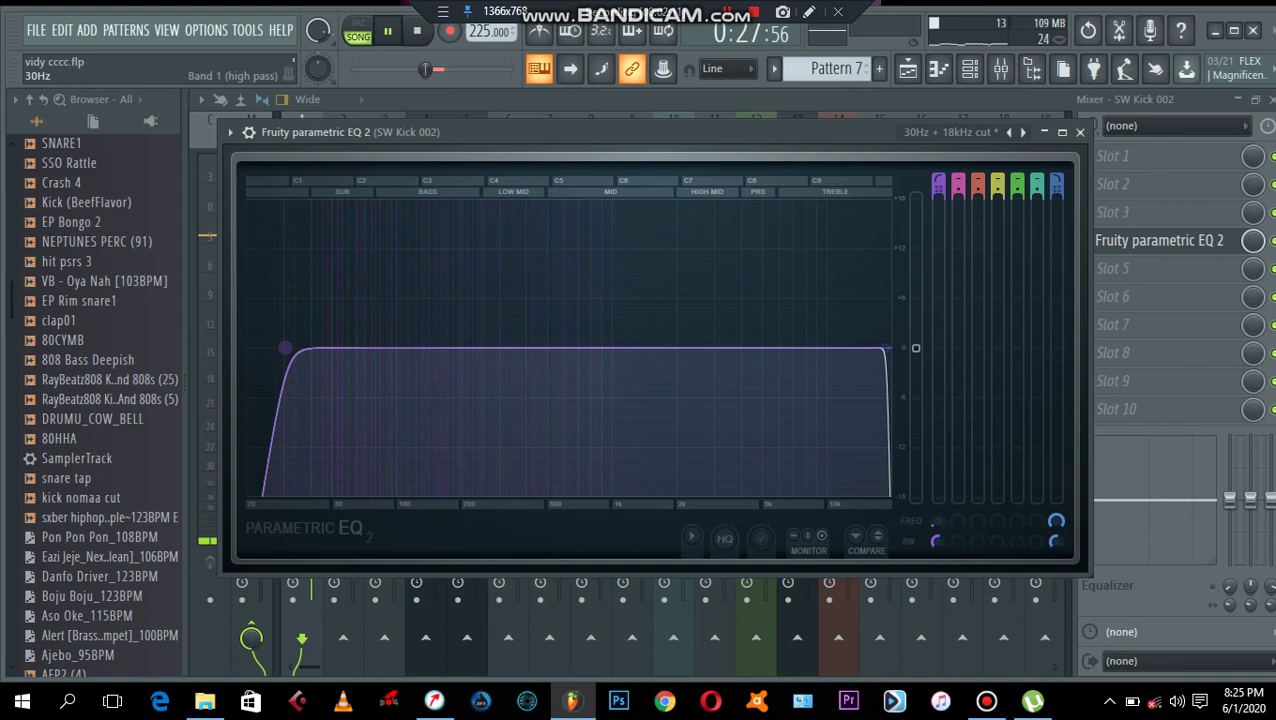
pyautogui.moveTo(285, 348); pyautogui.dragTo(303, 348)
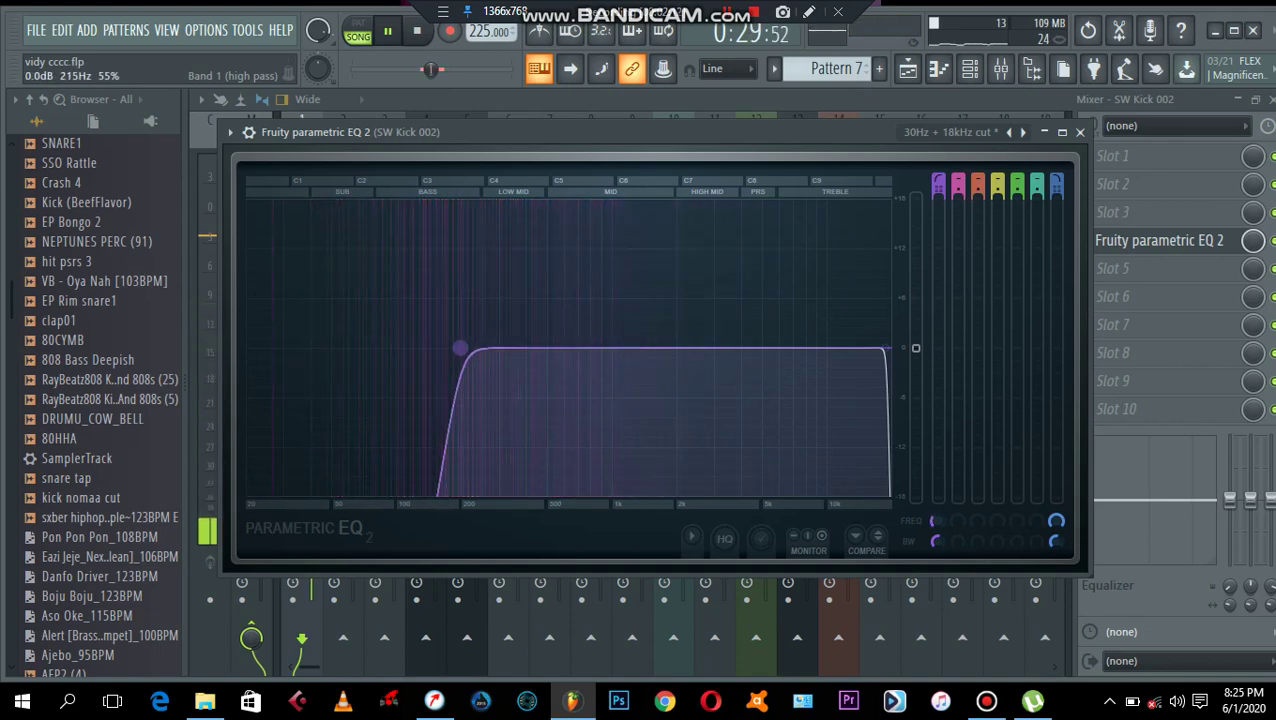
pyautogui.moveTo(539, 348); pyautogui.dragTo(317, 348)
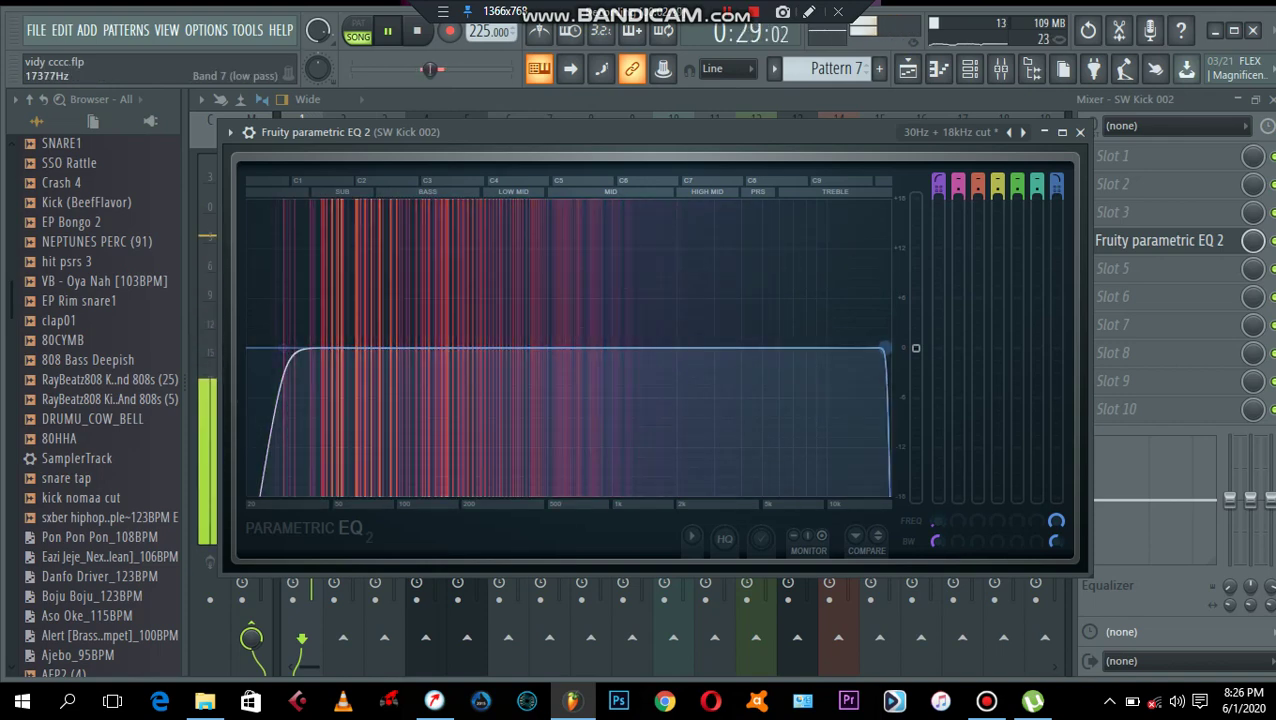
# Step: Sweep the band 7 low-pass cutoff to about 570 Hz, back to about 17 kHz and down again, and close the equalizer
pyautogui.moveTo(883, 348); pyautogui.dragTo(558, 348)
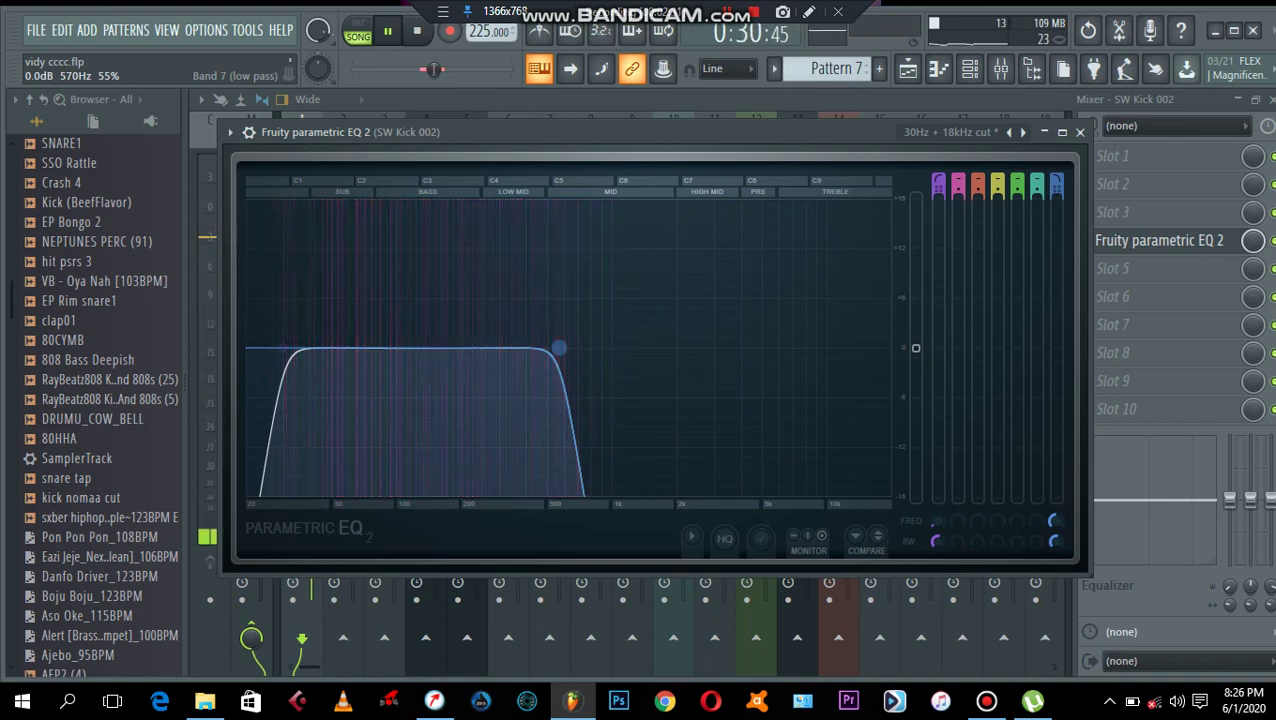
pyautogui.moveTo(558, 348); pyautogui.dragTo(876, 348)
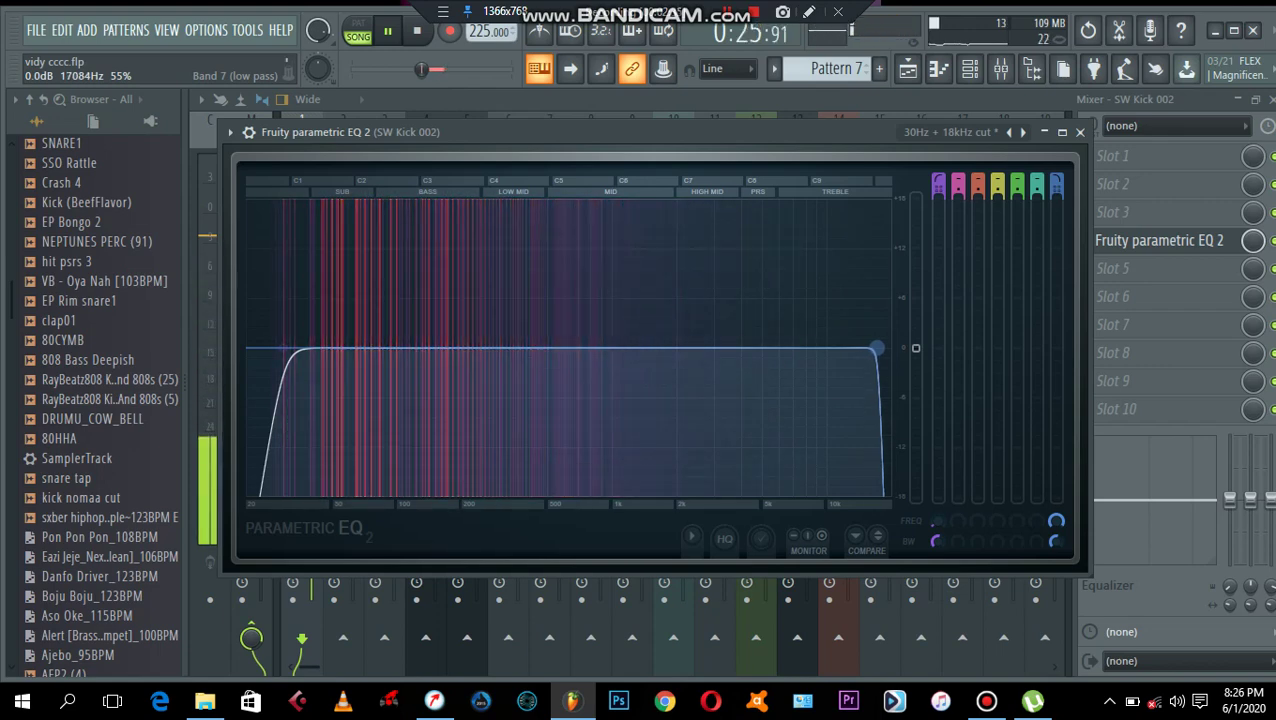
pyautogui.moveTo(876, 348); pyautogui.dragTo(566, 348)
pyautogui.click(1080, 132)
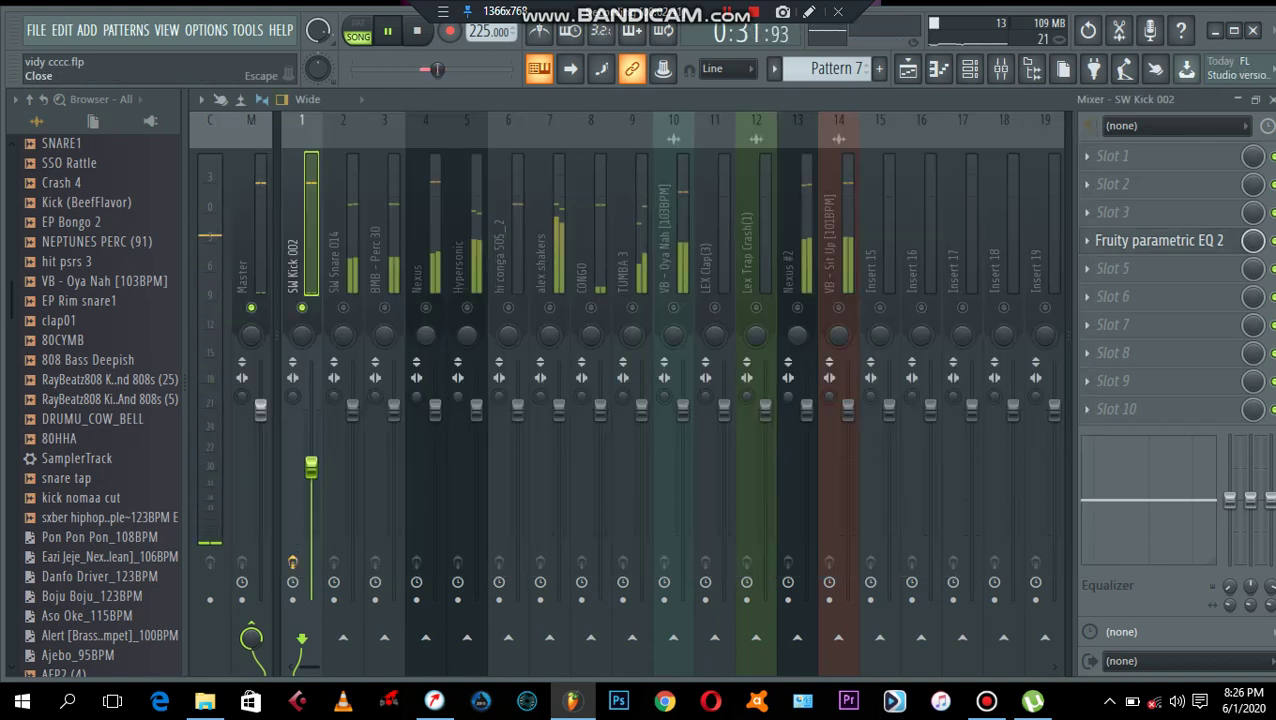
# Step: Replay the looped section to listen to the soloed, equalized kick
pyautogui.press('space')
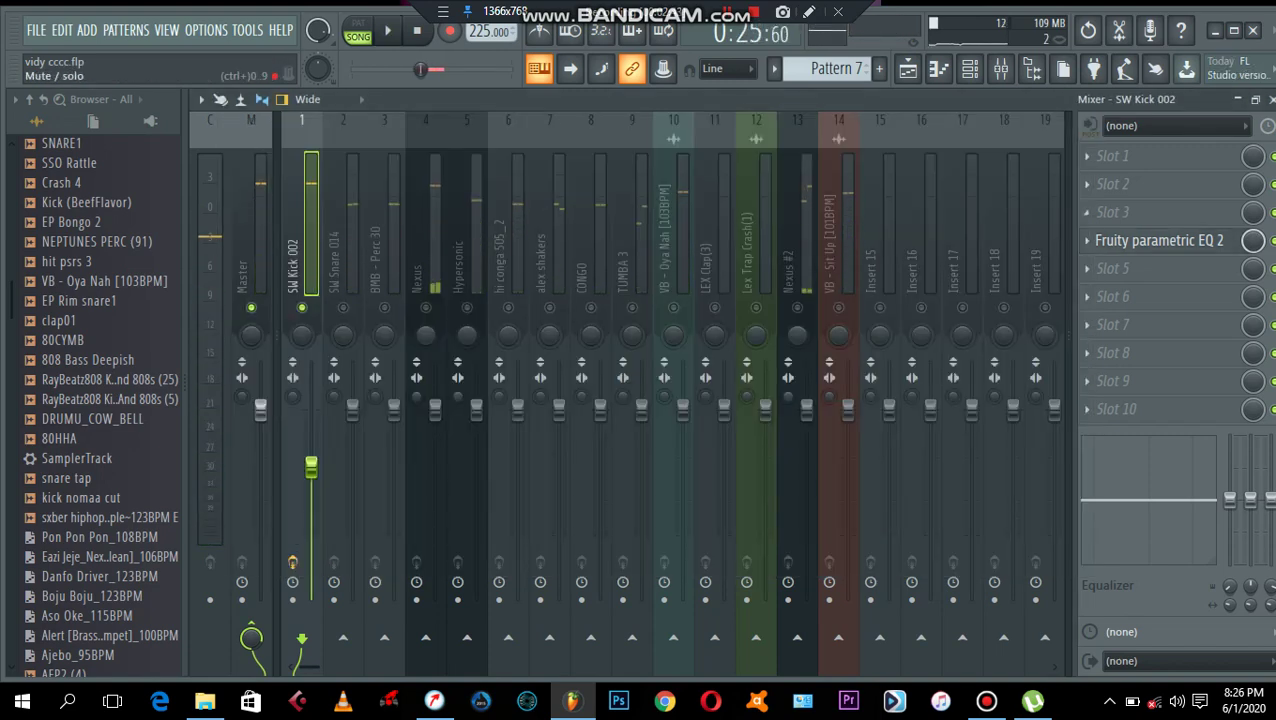
pyautogui.press('space')
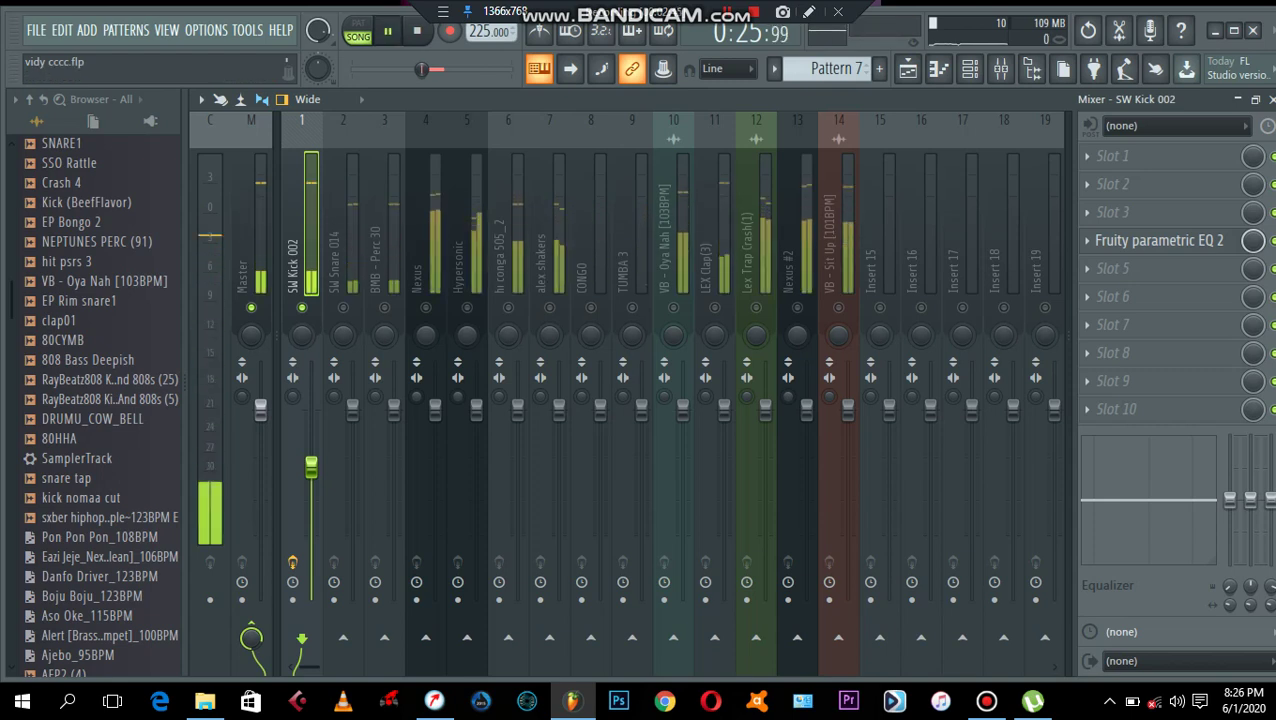
pyautogui.press('space')
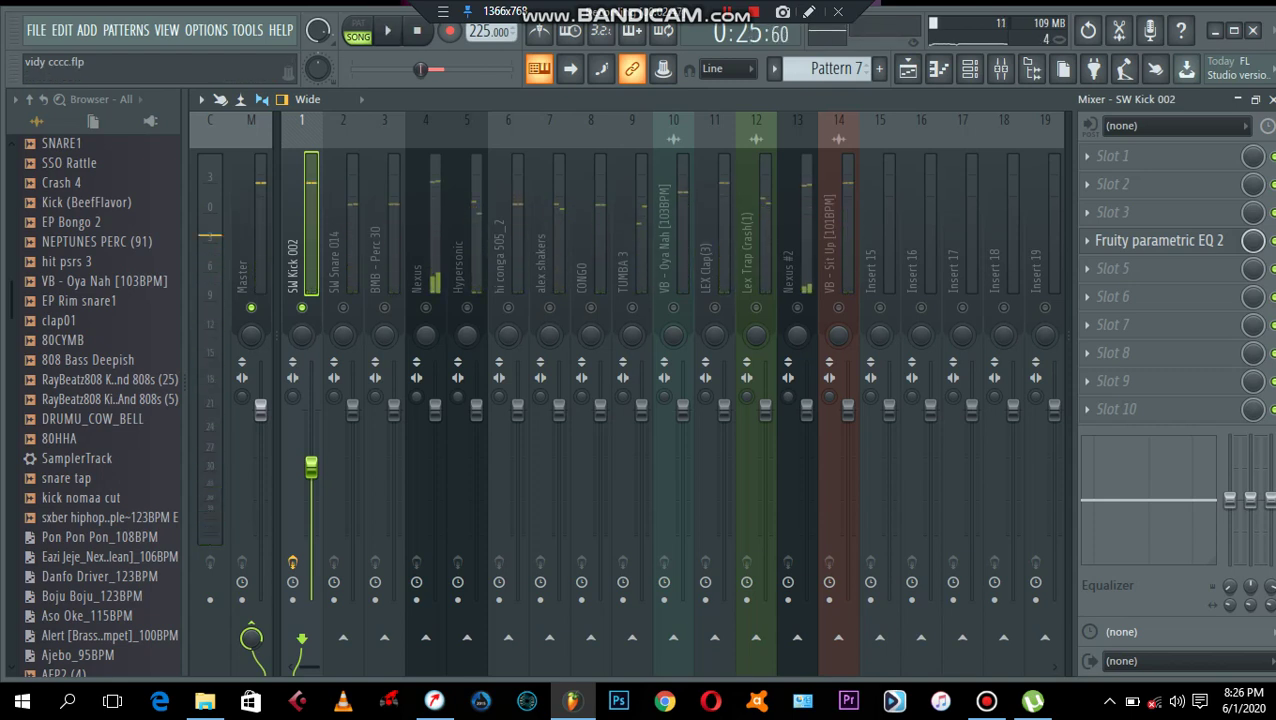
pyautogui.press('space')
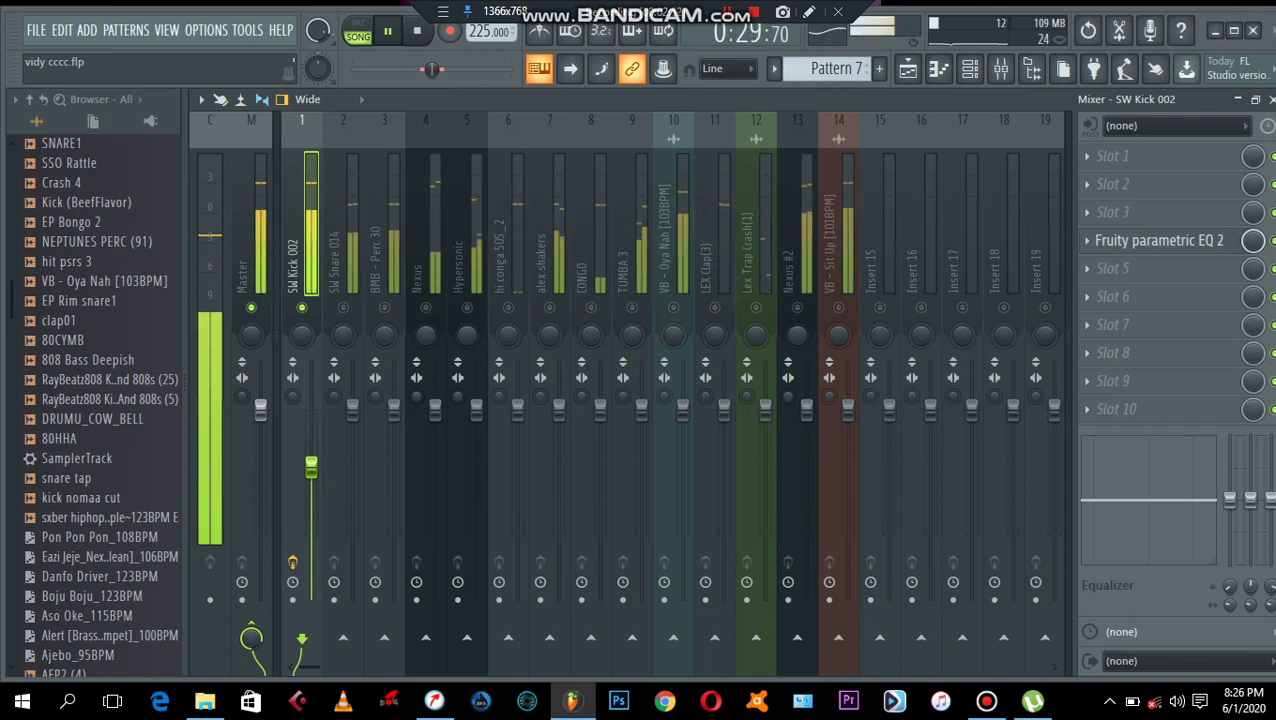
# Step: Unmute the SW Snare 014 track alongside the kick and lower its volume fader to 90% (-2.2 dB) during playback
pyautogui.press('space')
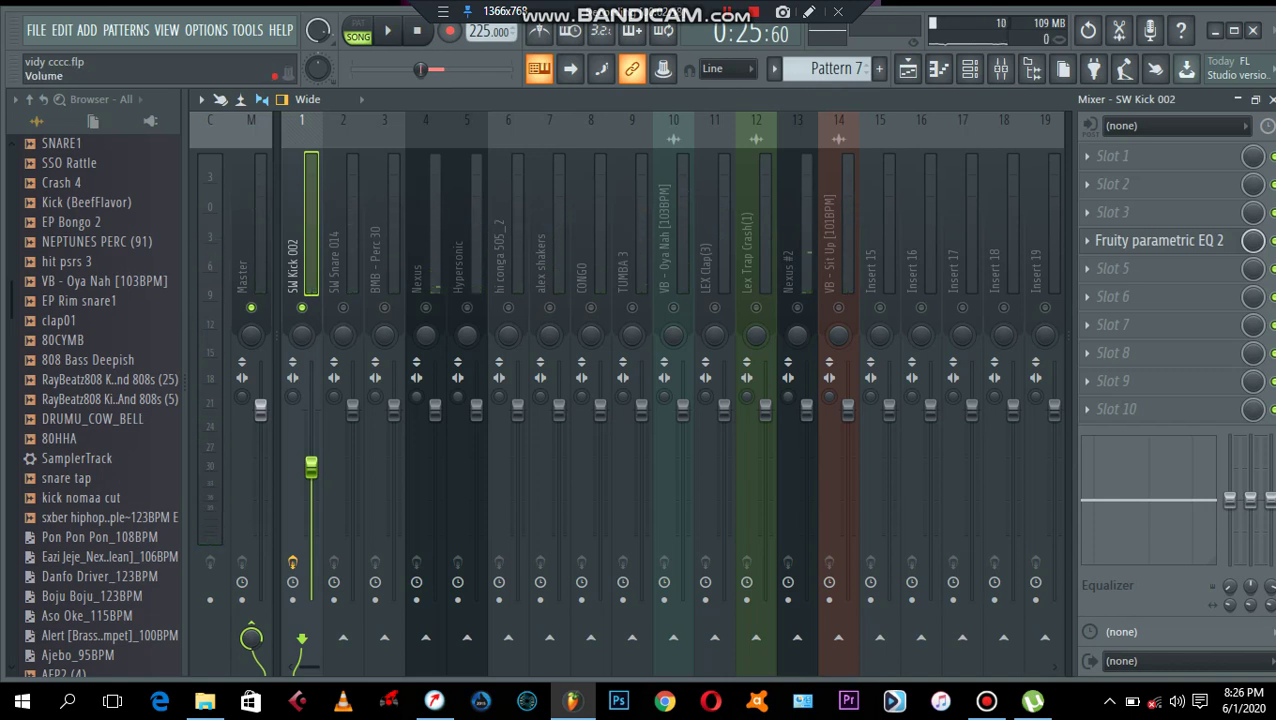
pyautogui.click(343, 308)
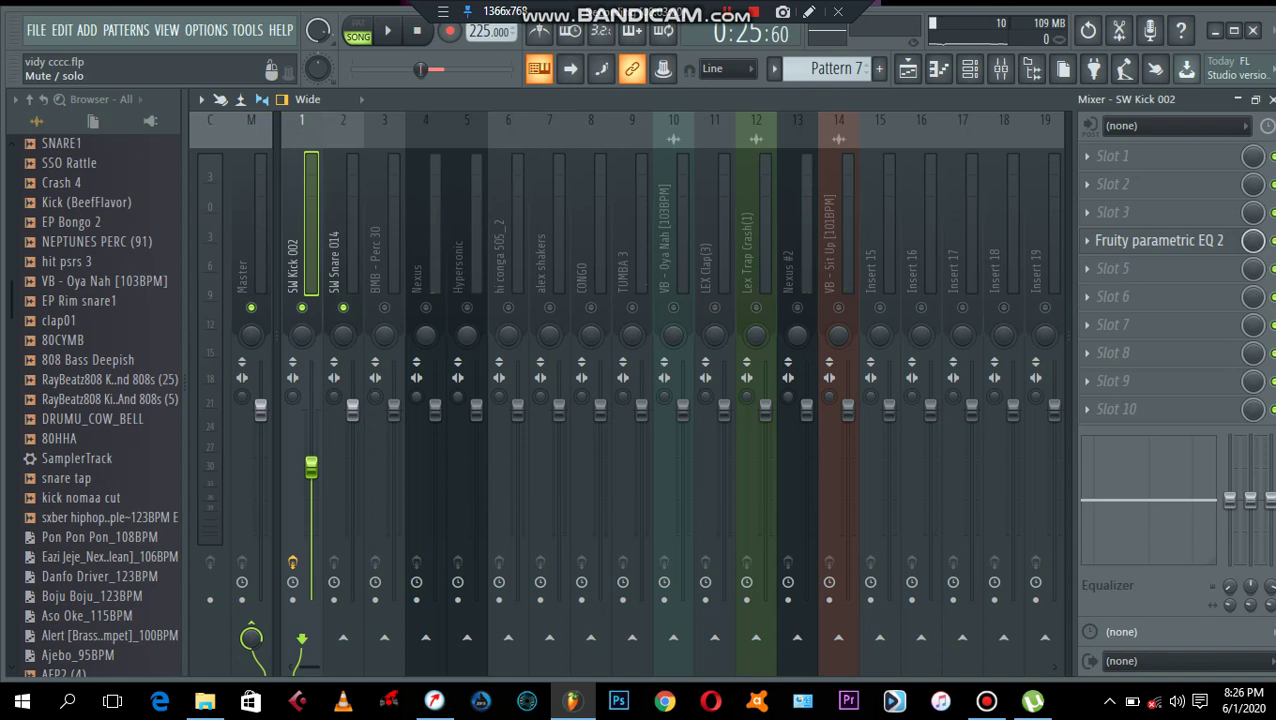
pyautogui.press('space')
pyautogui.click(340, 250)
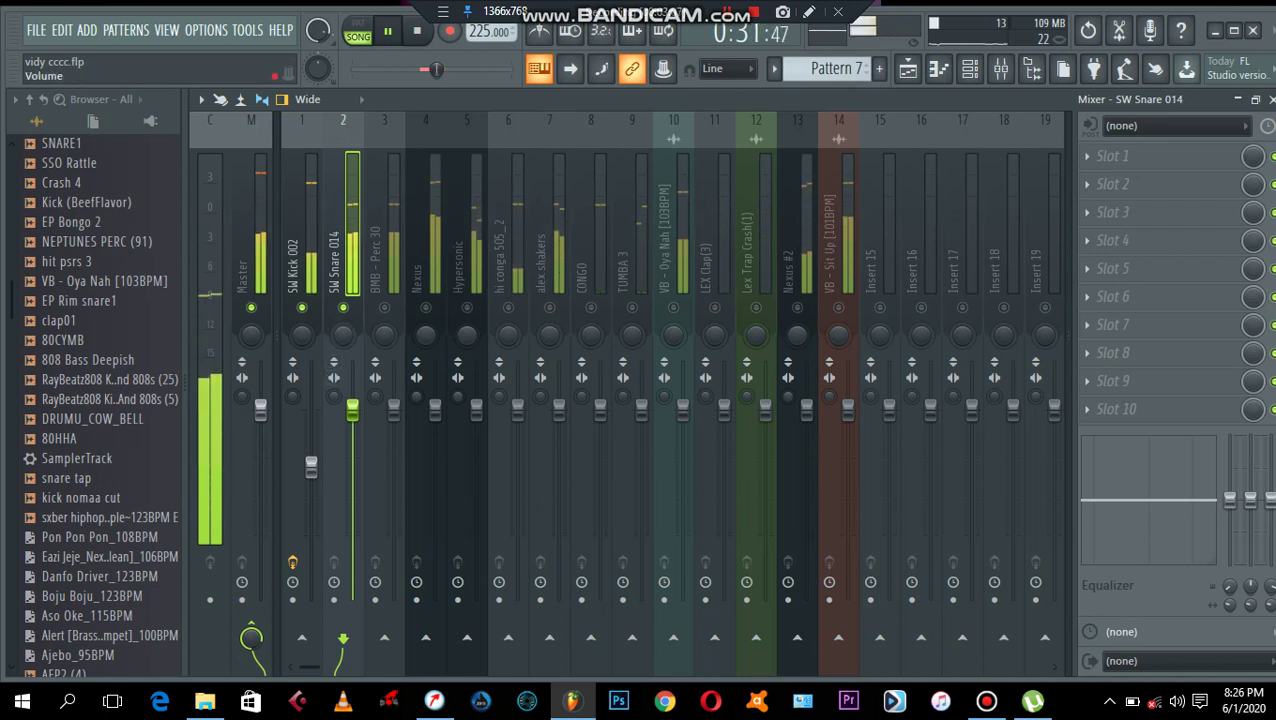
pyautogui.moveTo(352, 410); pyautogui.dragTo(352, 428)
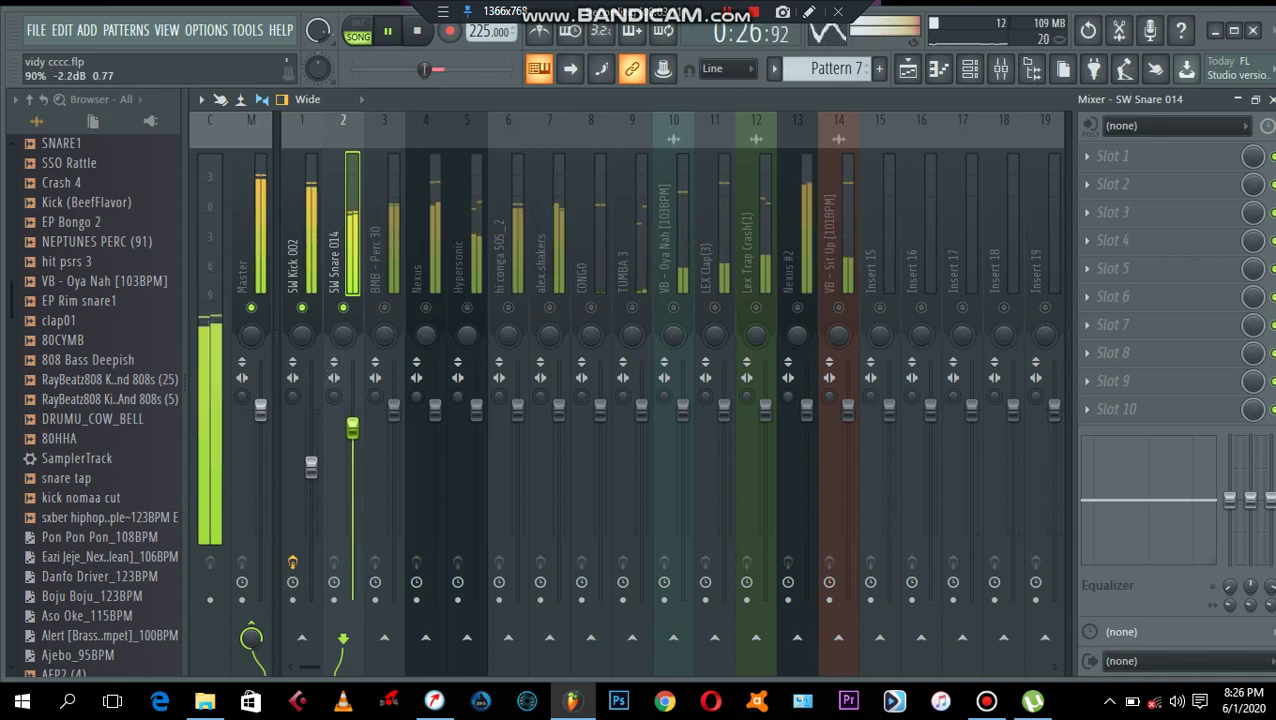
pyautogui.press('space')
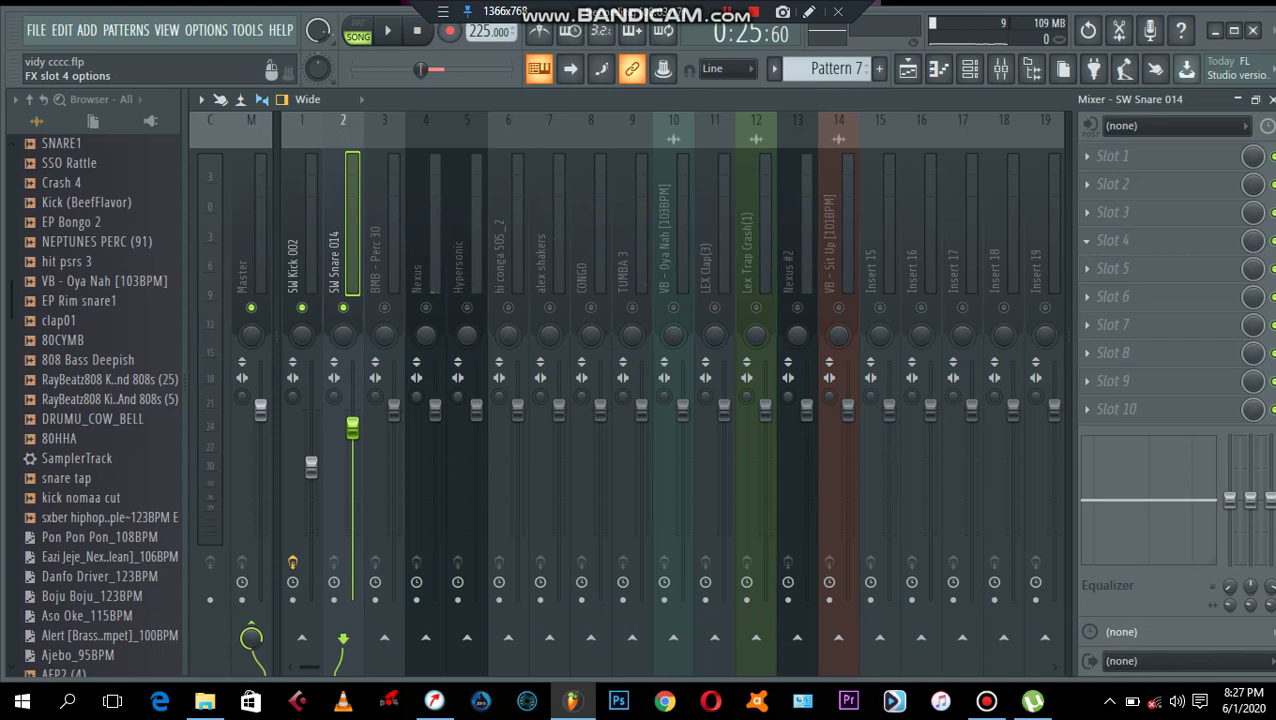
# Step: Load Fruity Parametric EQ 2 into slot 4 of the SW Snare 014 track and play the loop to view its frequencies
pyautogui.click(1087, 241)
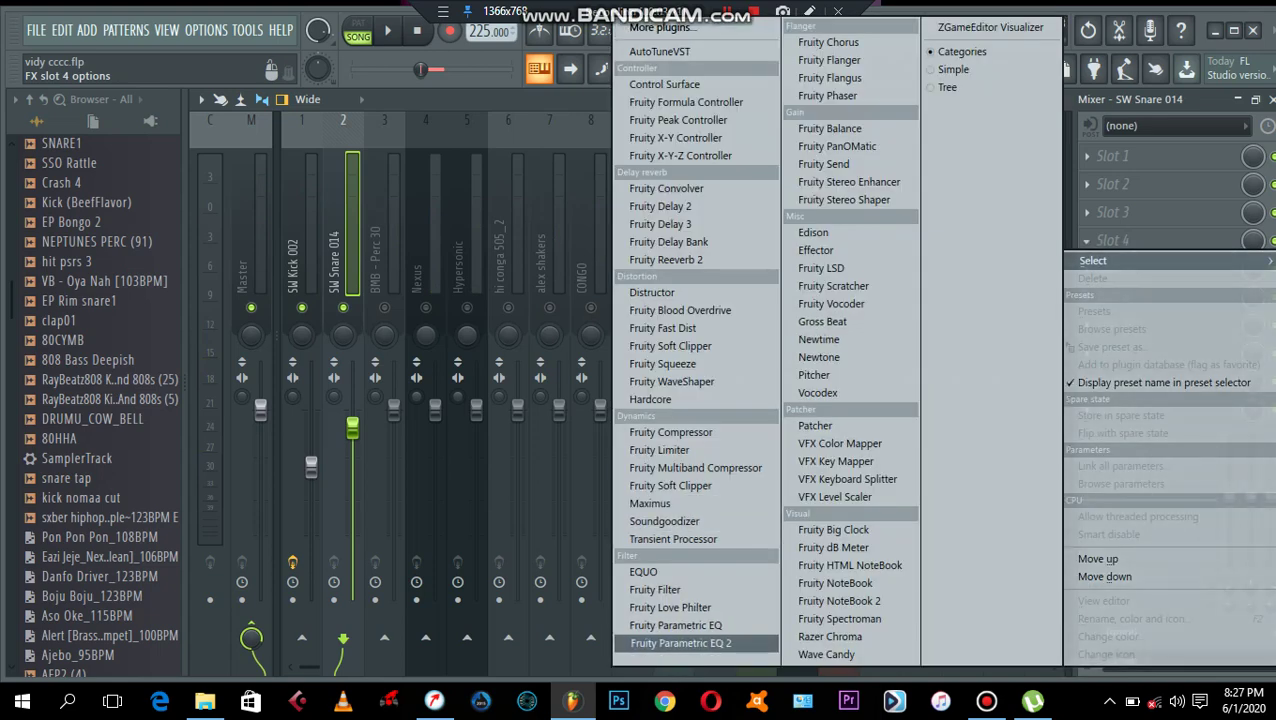
pyautogui.click(680, 643)
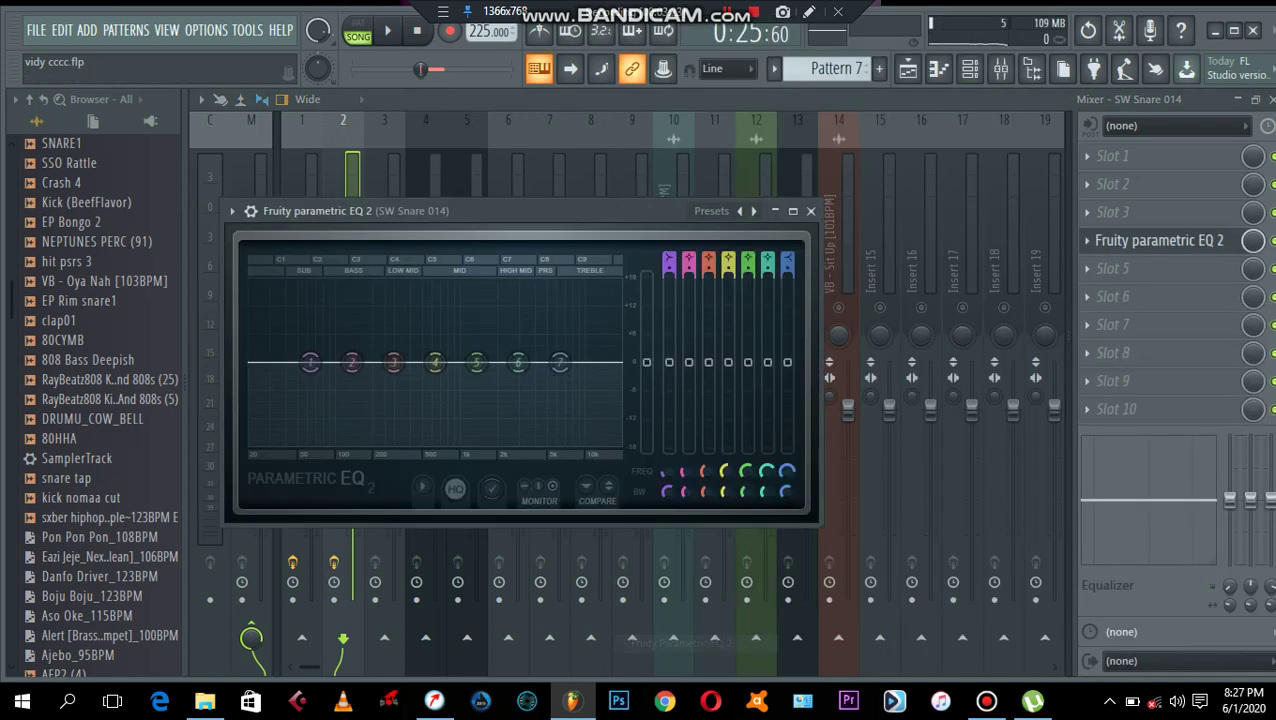
pyautogui.press('space')
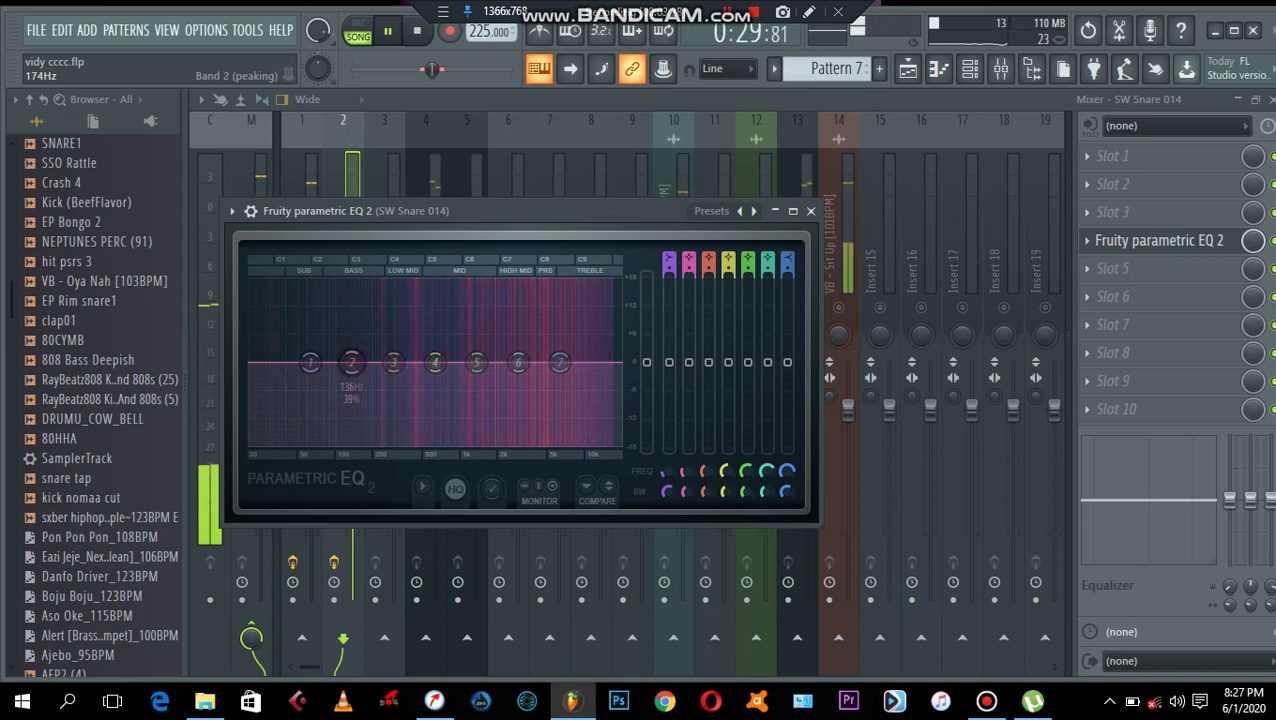
pyautogui.press('space')
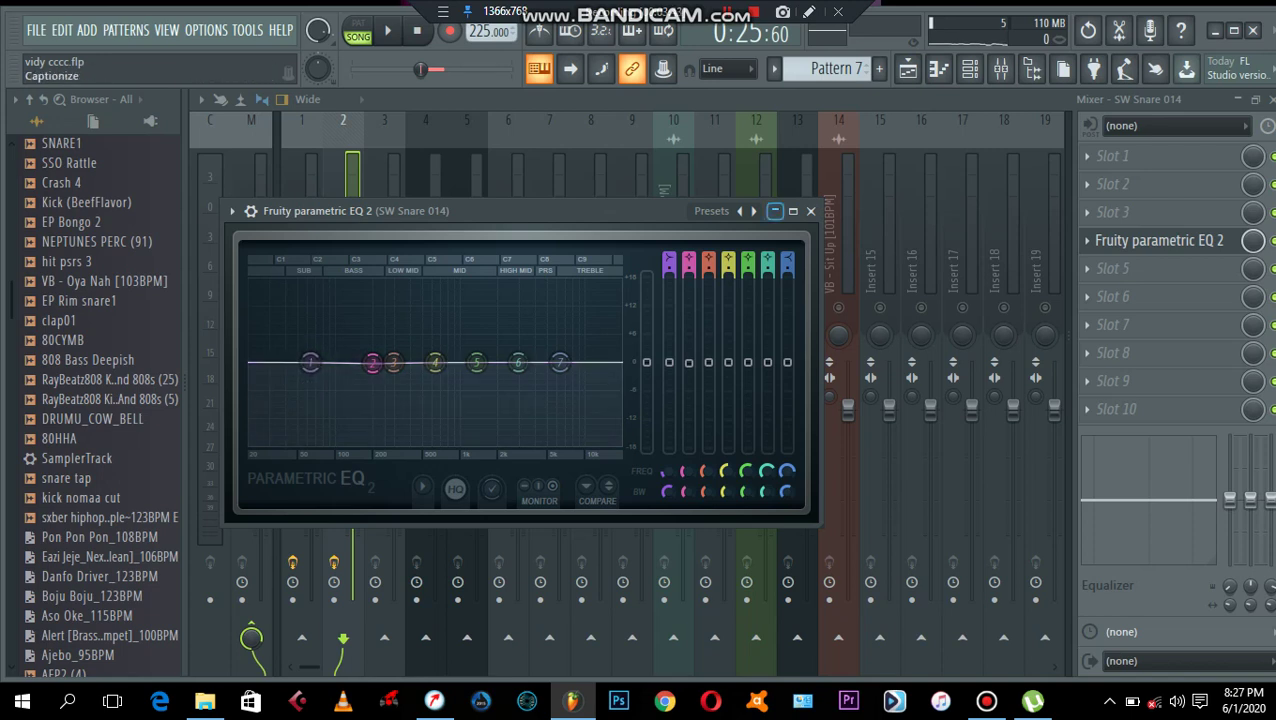
# Step: Apply the 40Hz + 18kHz cut preset to the snare, raise the band 1 high-pass cutoff to about 200 Hz and close the equalizer
pyautogui.rightClick(753, 211)
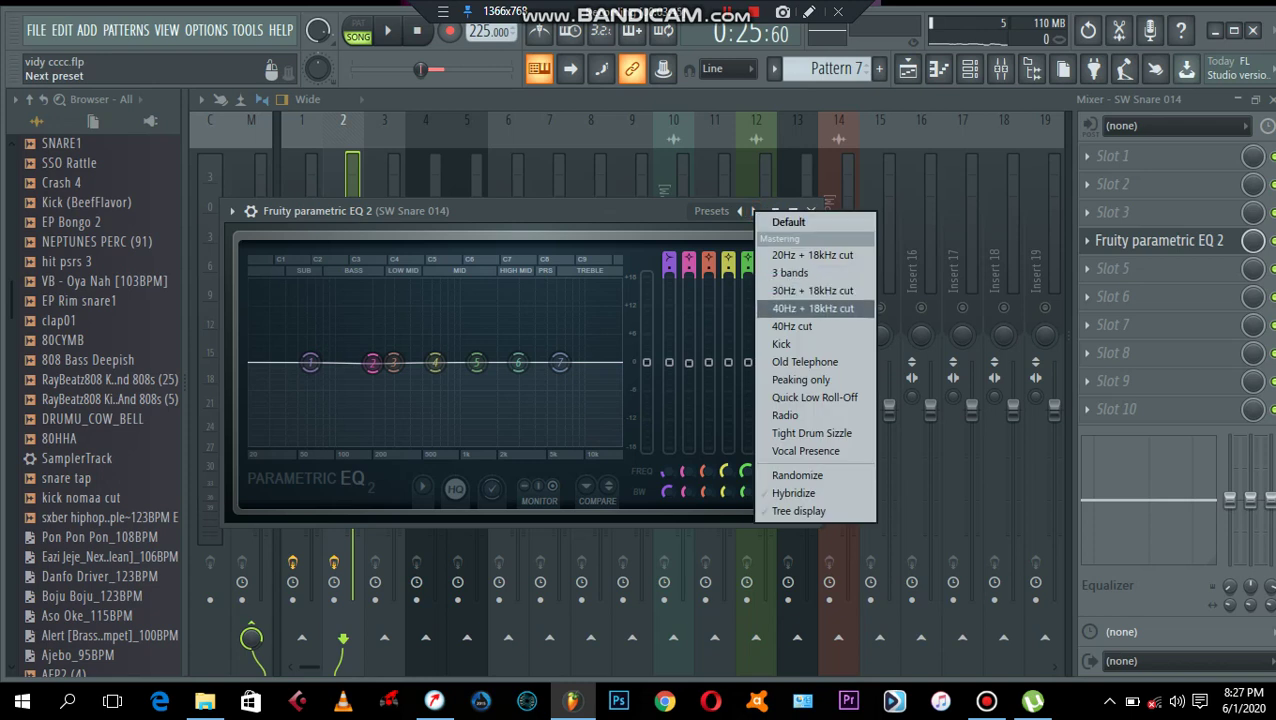
pyautogui.click(813, 308)
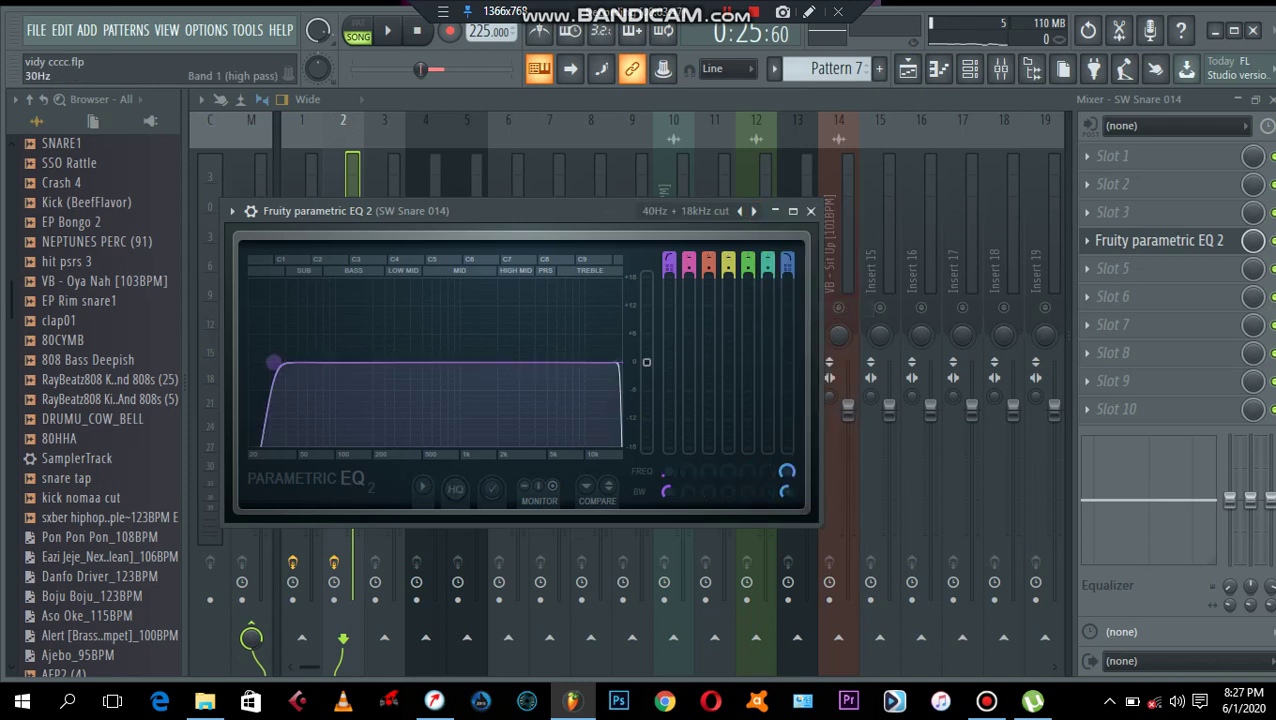
pyautogui.press('space')
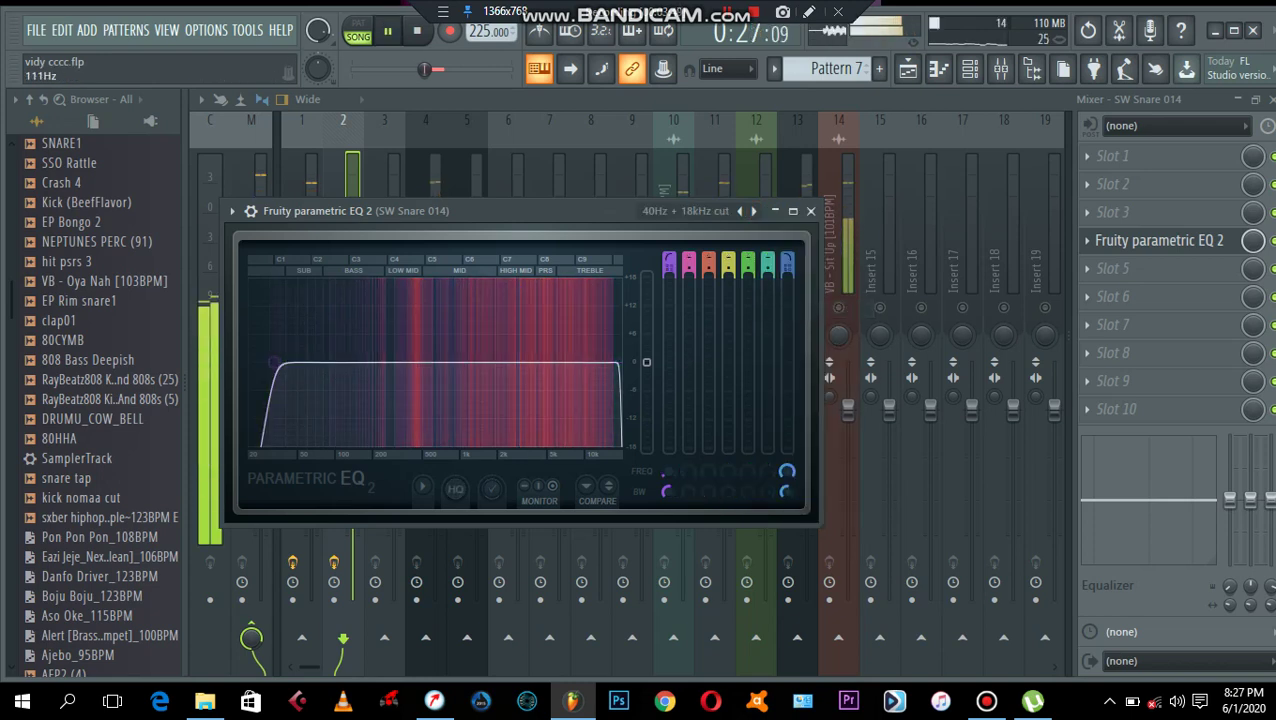
pyautogui.moveTo(273, 362); pyautogui.dragTo(370, 362)
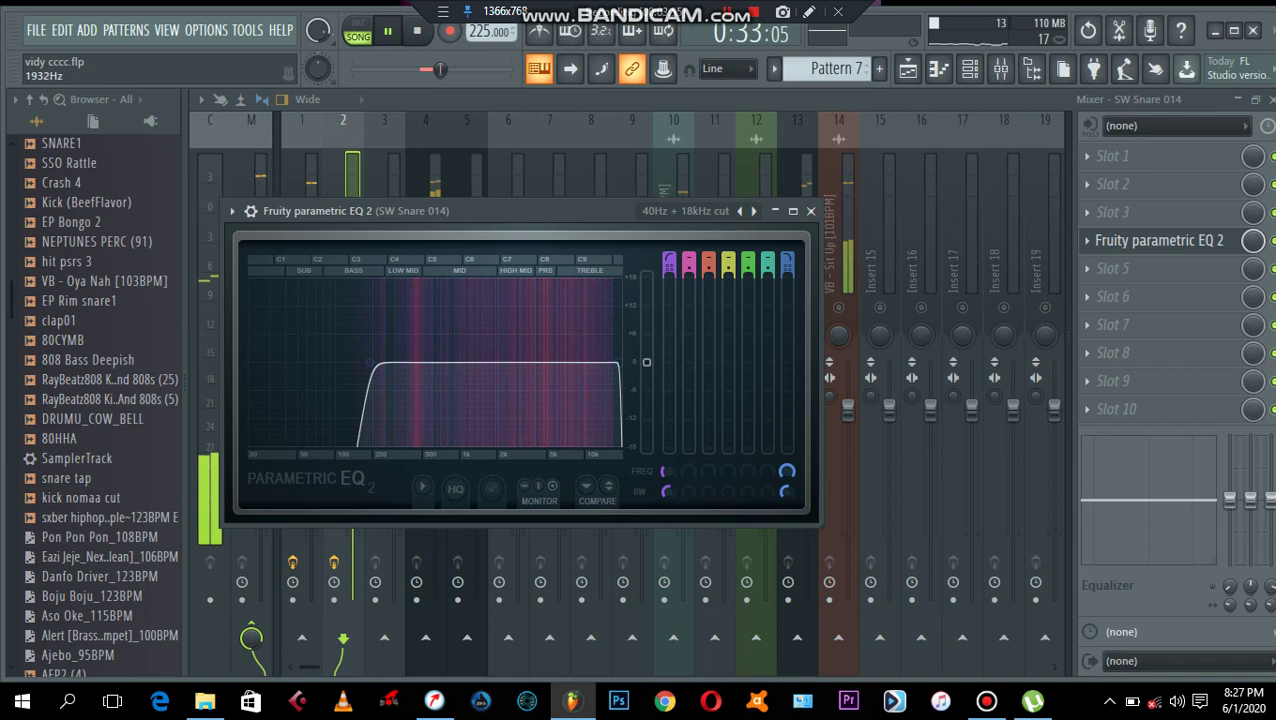
pyautogui.press('space')
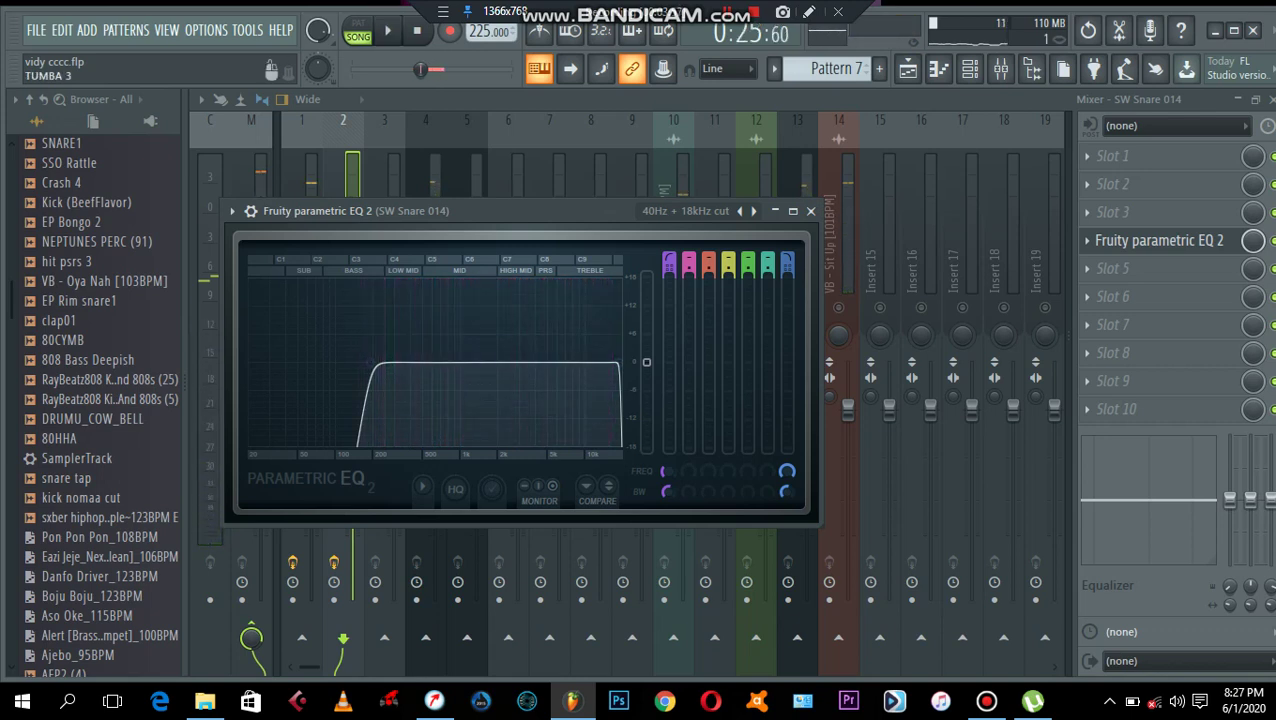
pyautogui.click(810, 211)
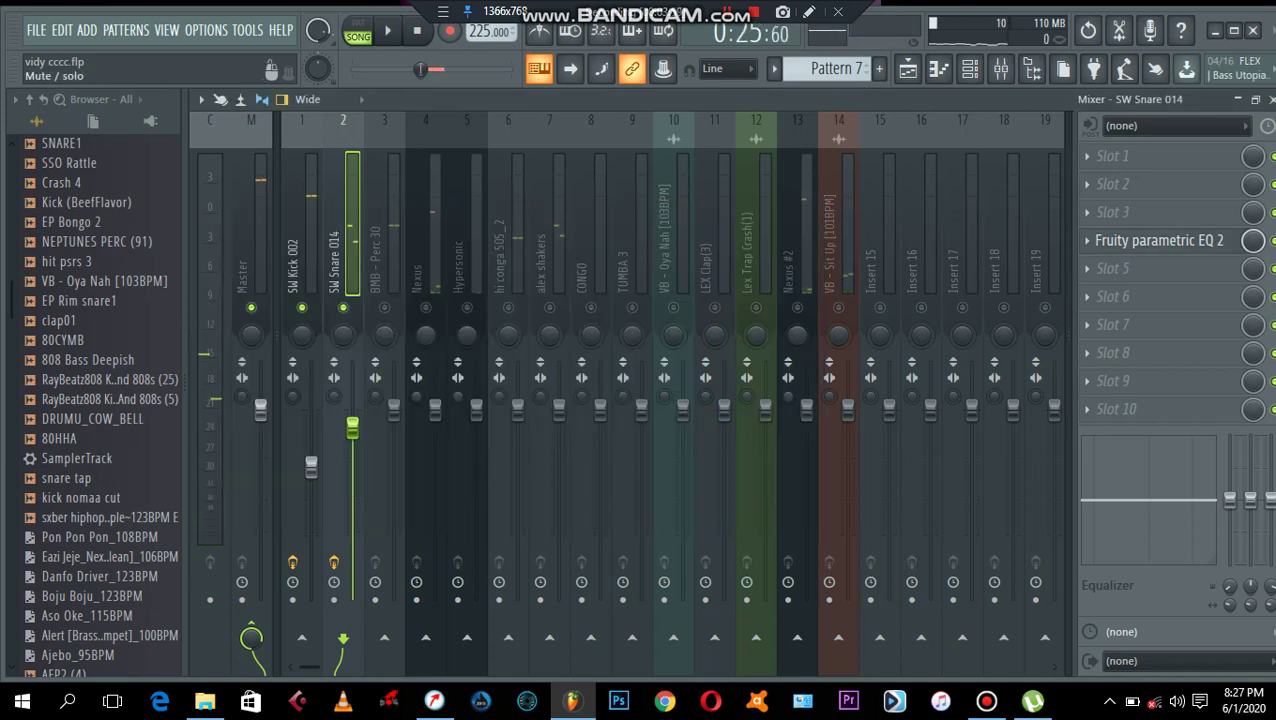
# Step: Solo the snare during playback, reopen its equalizer and sweep the band 1 high-pass cutoff to about 2.4 kHz and back to about 200 Hz
pyautogui.press('space')
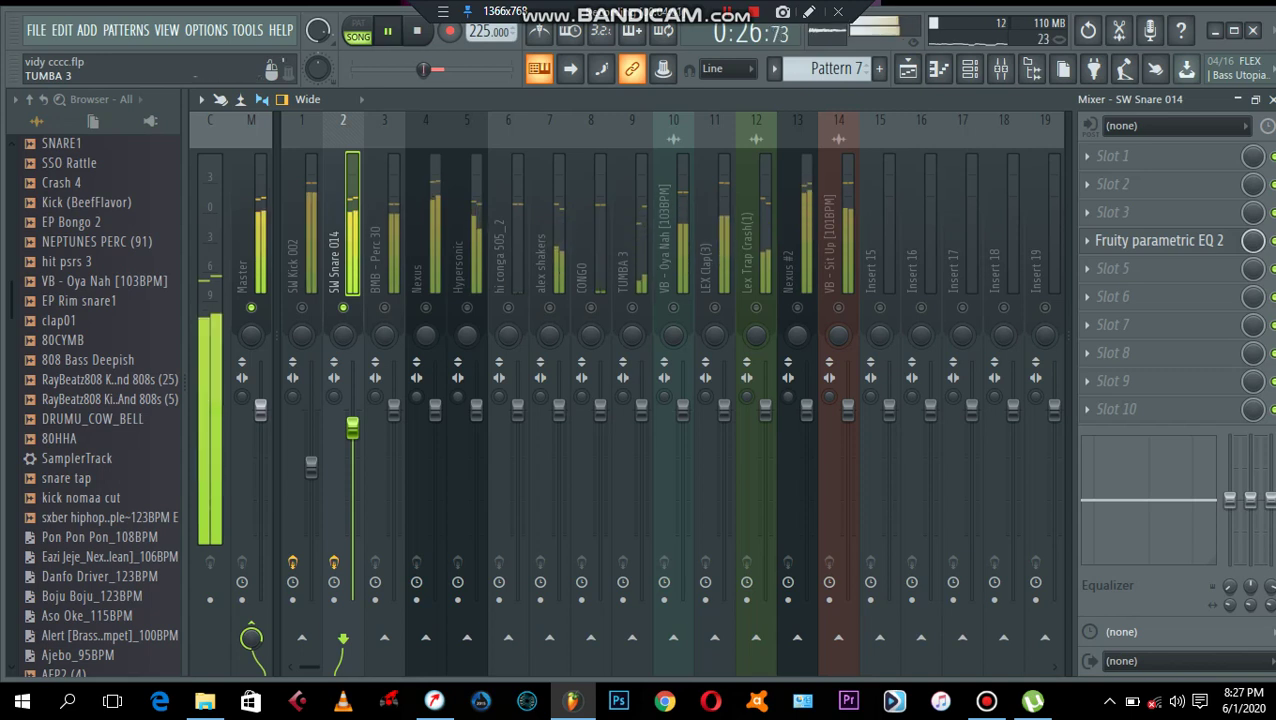
pyautogui.click(1159, 240)
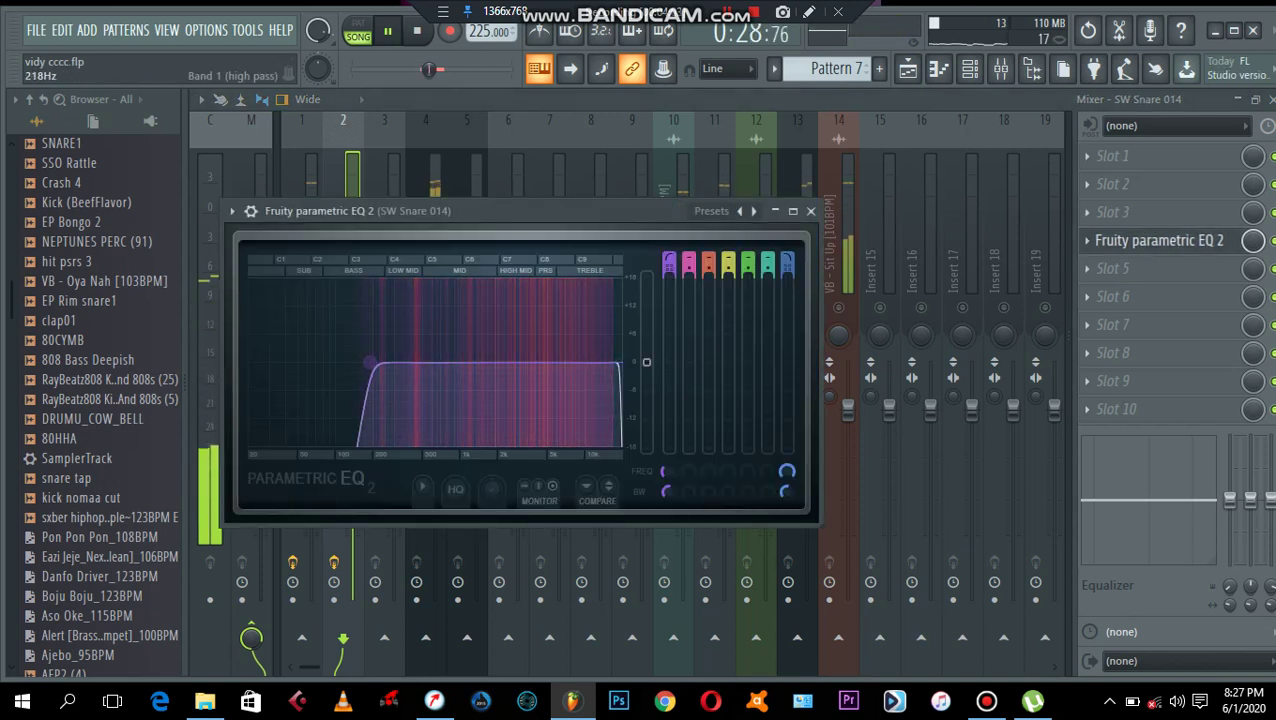
pyautogui.moveTo(370, 362); pyautogui.dragTo(391, 362)
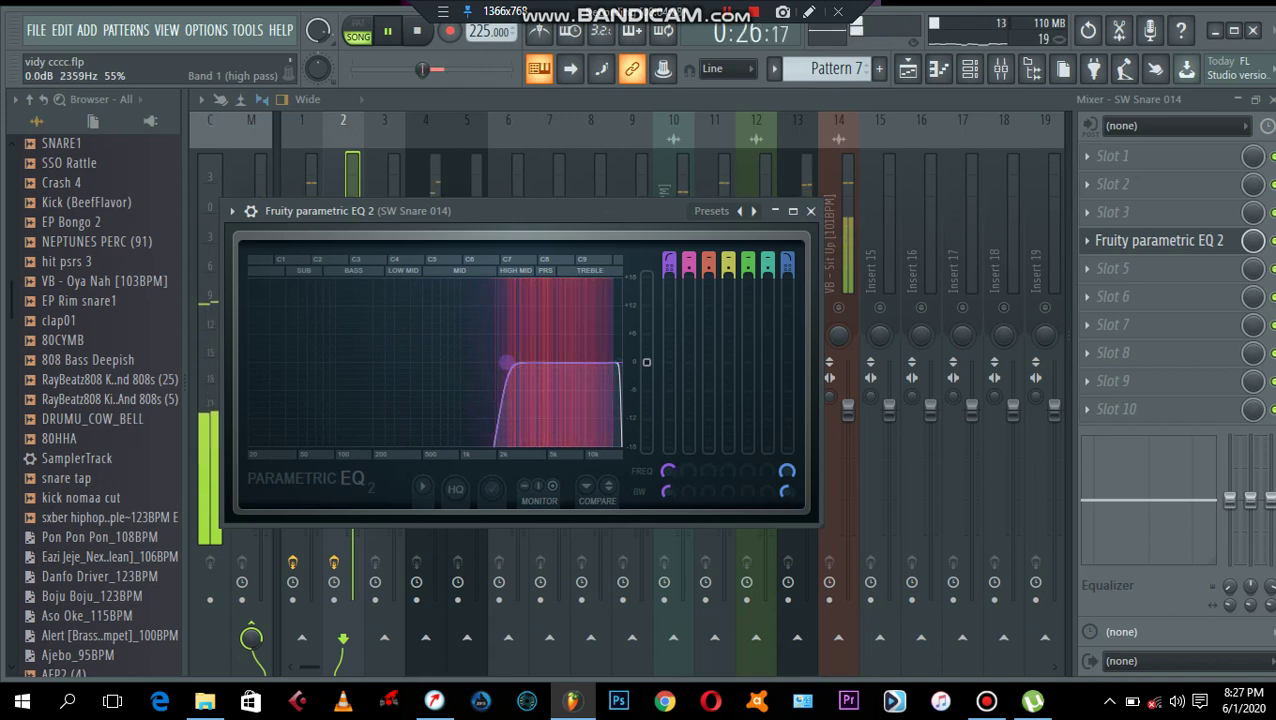
pyautogui.moveTo(371, 362); pyautogui.dragTo(369, 362)
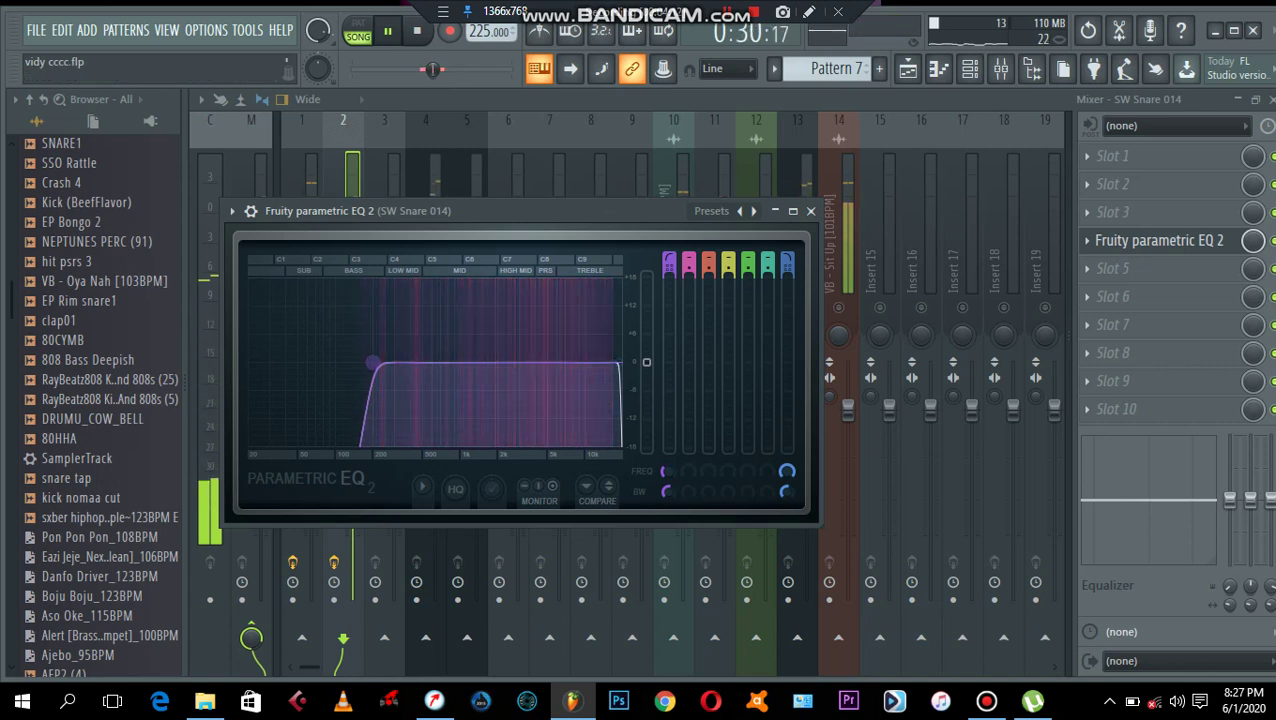
# Step: Sweep the snare's band 7 low-pass cutoff down and back up to 20000 Hz, close the equalizer and stop playback
pyautogui.moveTo(593, 362); pyautogui.dragTo(567, 362)
pyautogui.moveTo(462, 362); pyautogui.dragTo(603, 362)
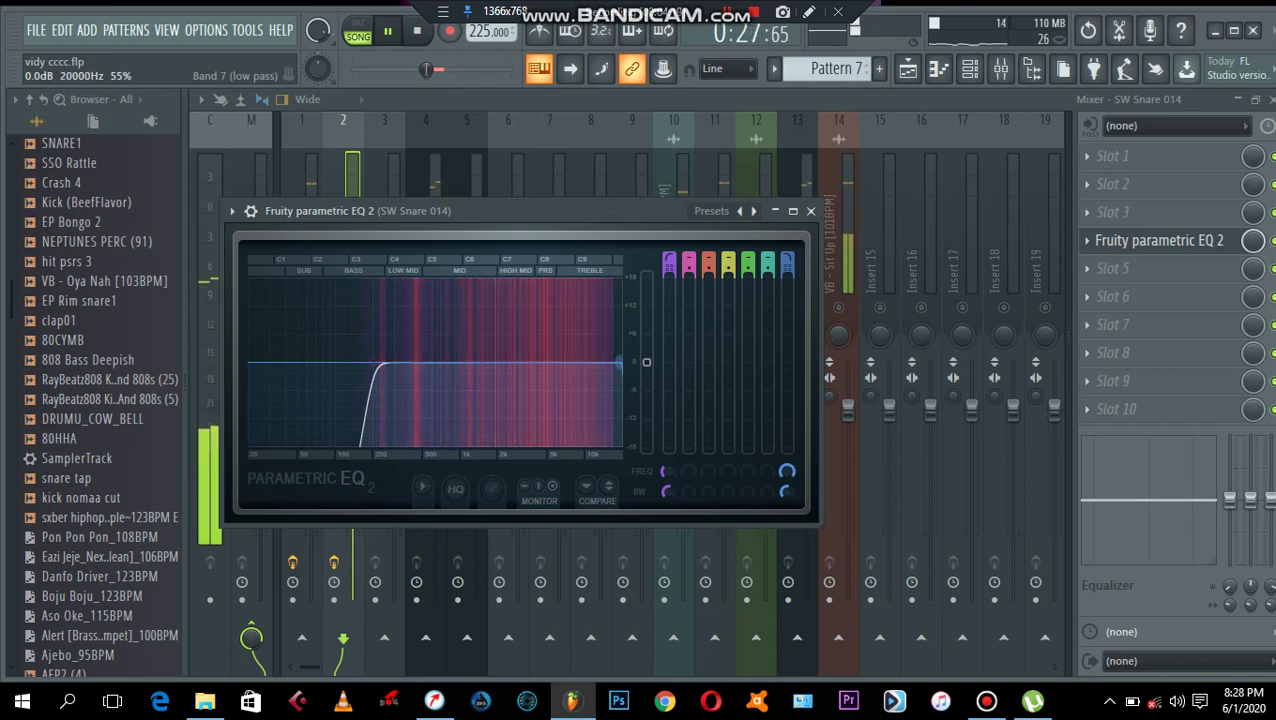
pyautogui.moveTo(603, 362); pyautogui.dragTo(621, 362)
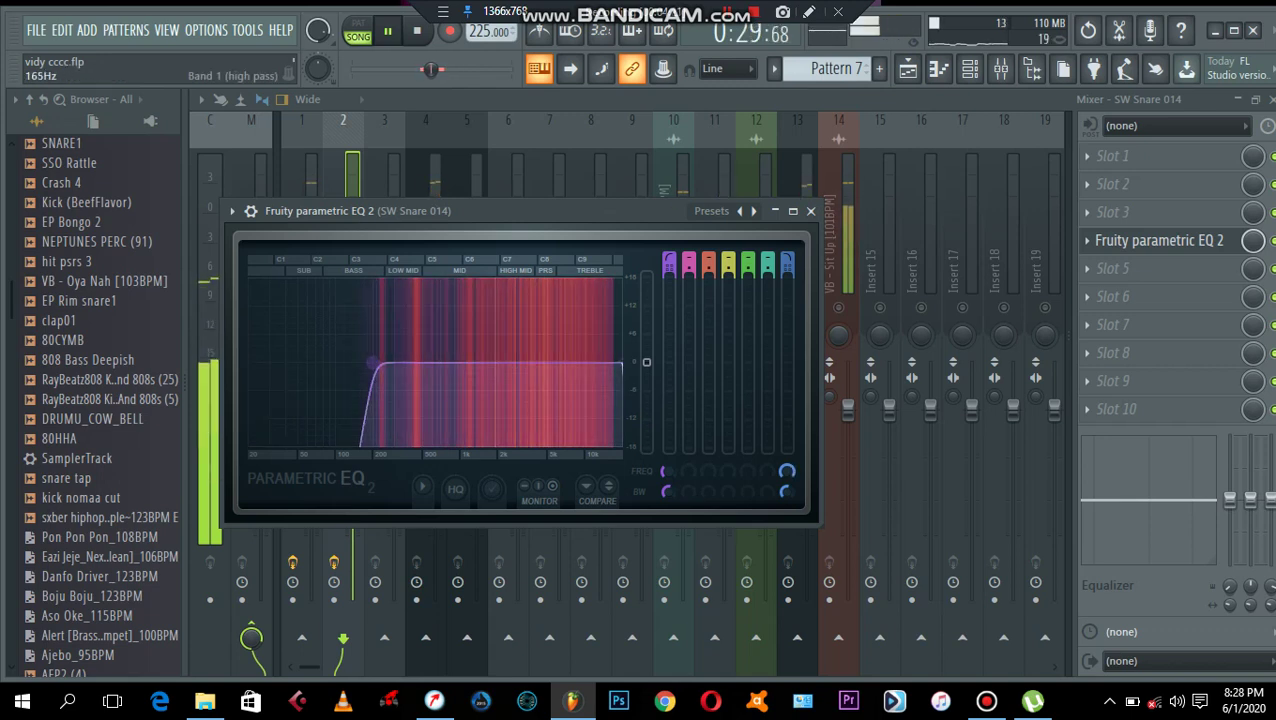
pyautogui.click(811, 211)
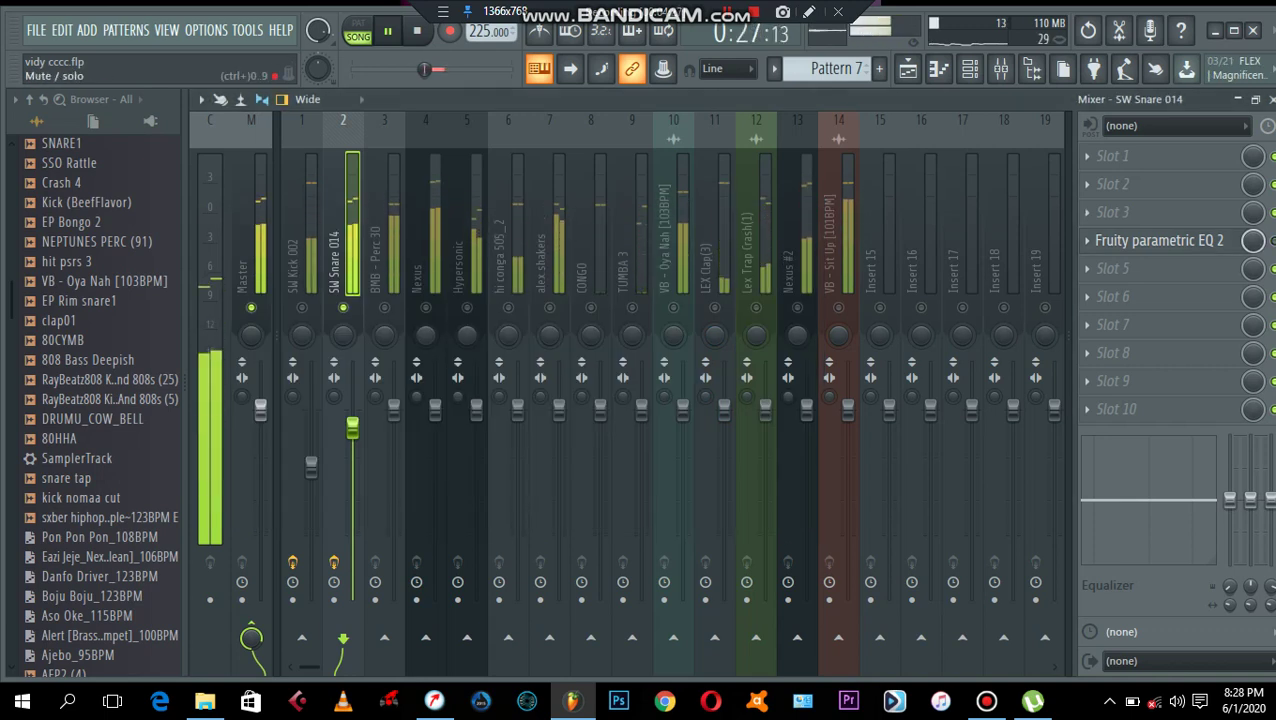
pyautogui.press('space')
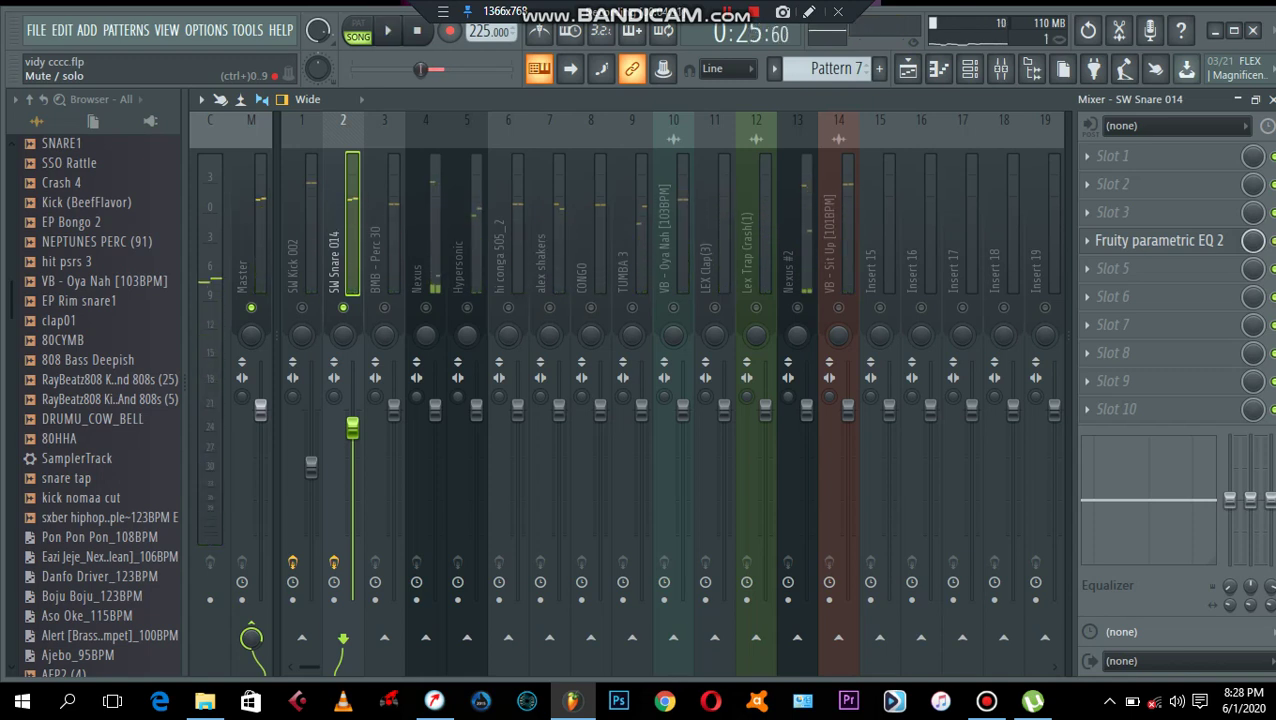
# Step: Solo the BMB - Perc 30 track during playback and load Fruity Parametric EQ 2 into its slot 4
pyautogui.press('space')
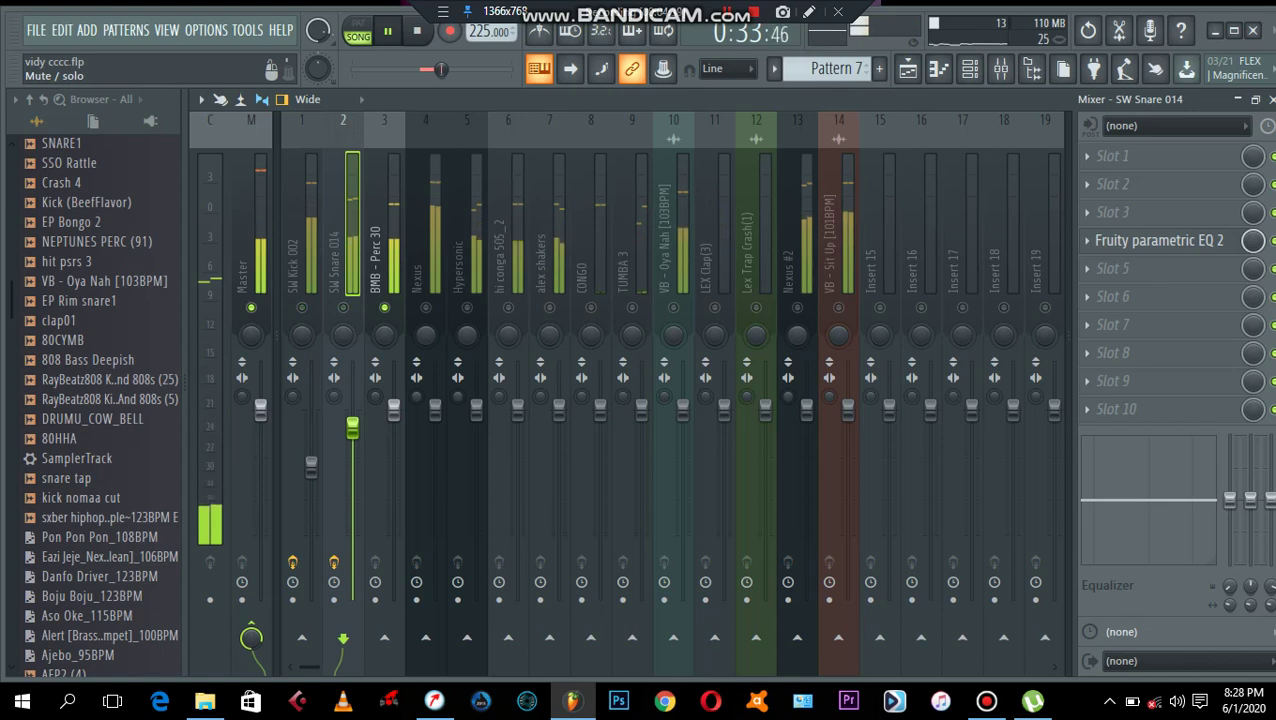
pyautogui.click(380, 258)
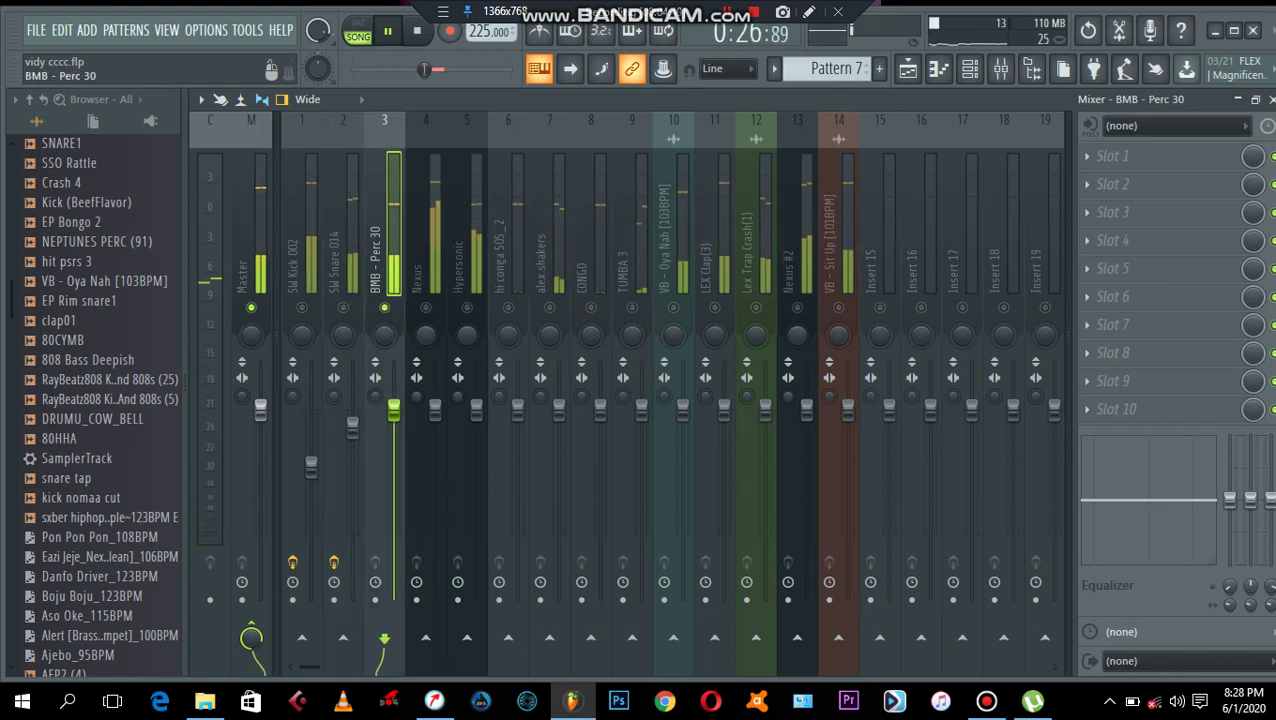
pyautogui.click(1088, 240)
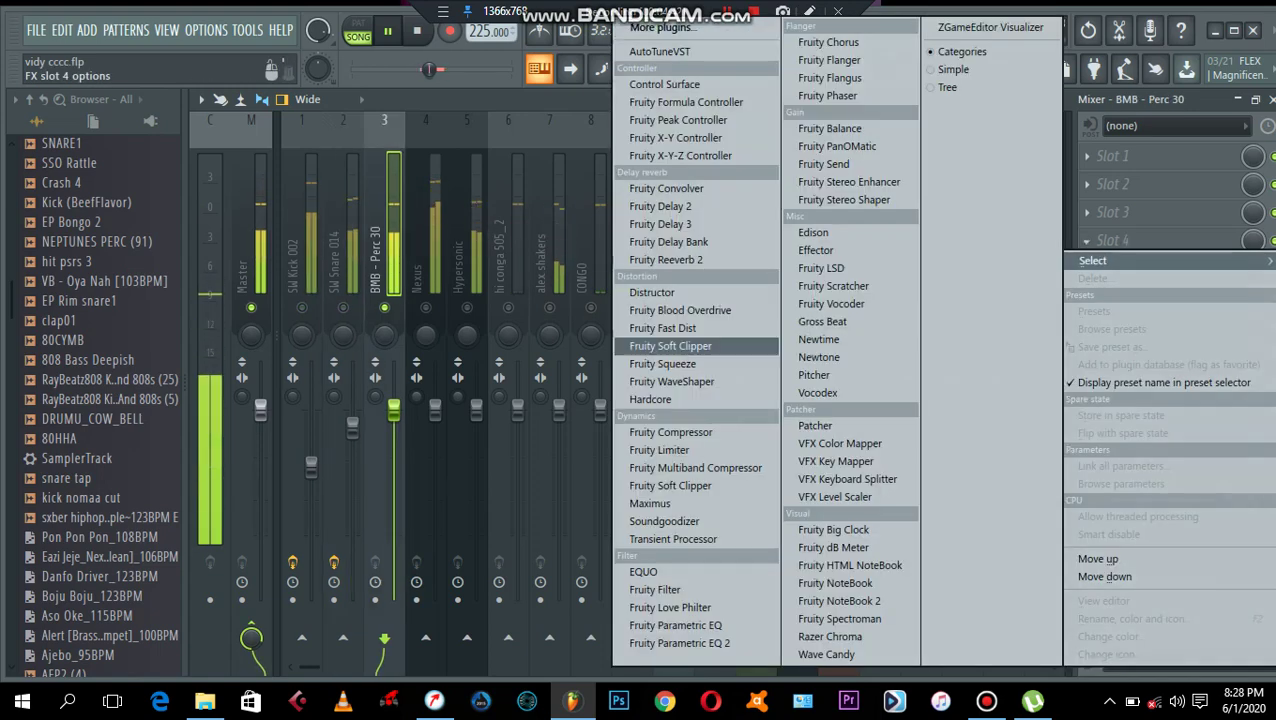
pyautogui.click(679, 643)
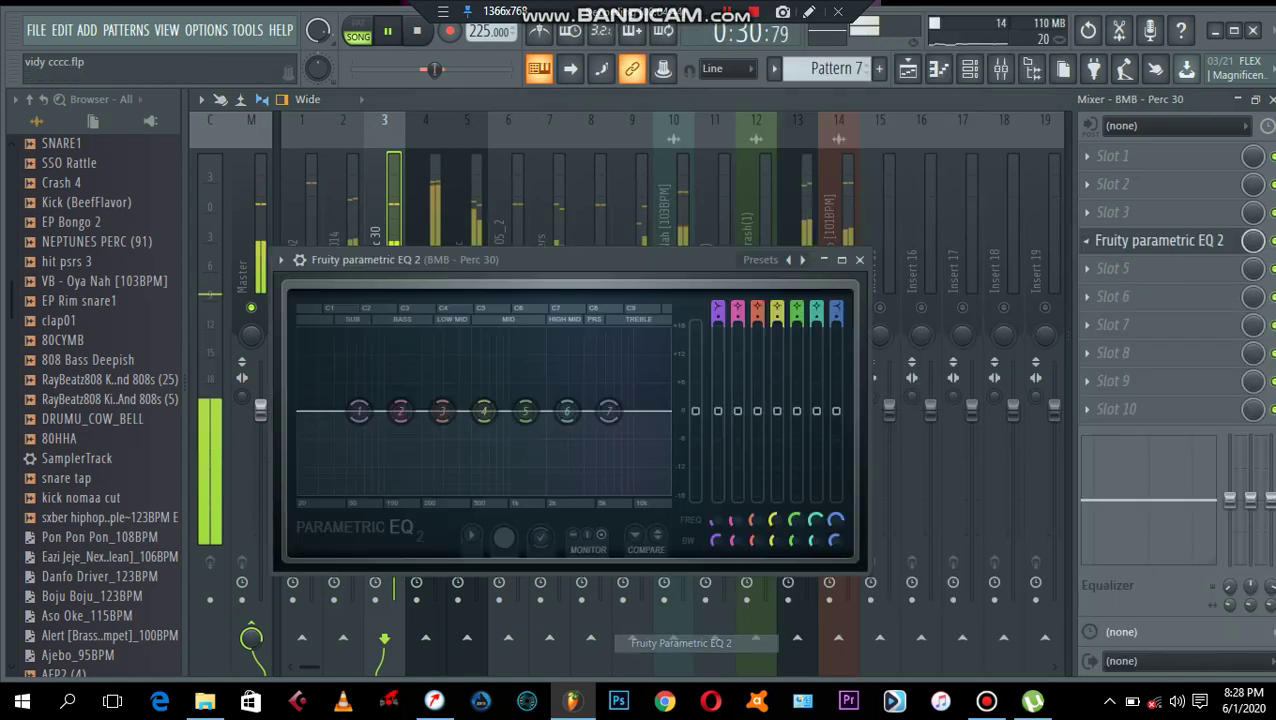
# Step: Apply the 40Hz + 18kHz cut preset to BMB - Perc 30, raise the band 1 high-pass cutoff to about 2.5 kHz and close the equalizer
pyautogui.rightClick(803, 260)
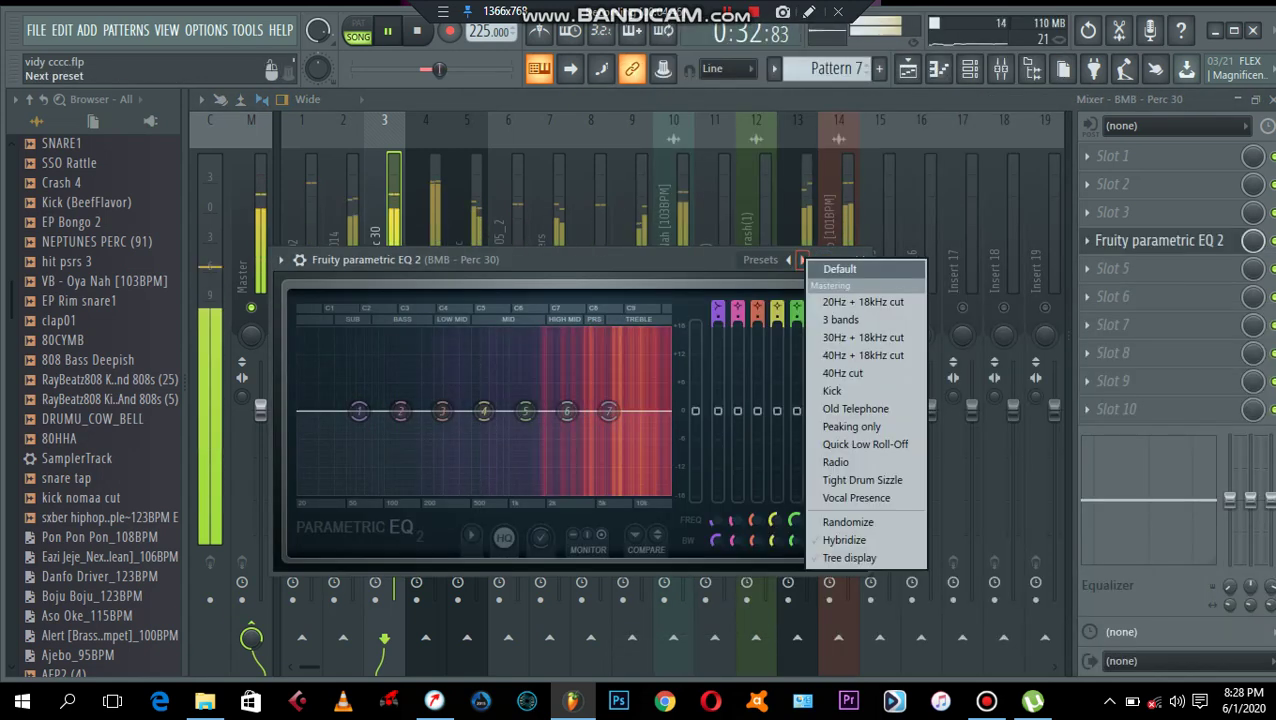
pyautogui.click(860, 356)
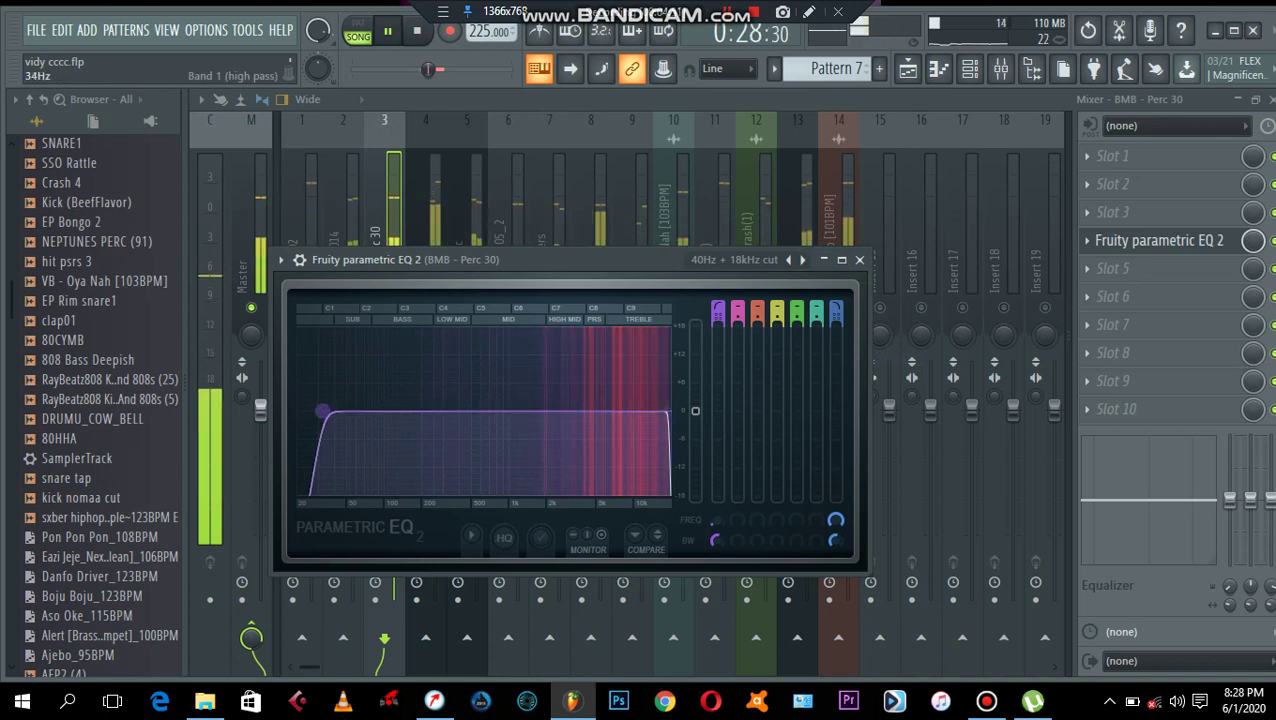
pyautogui.moveTo(328, 411); pyautogui.dragTo(558, 411)
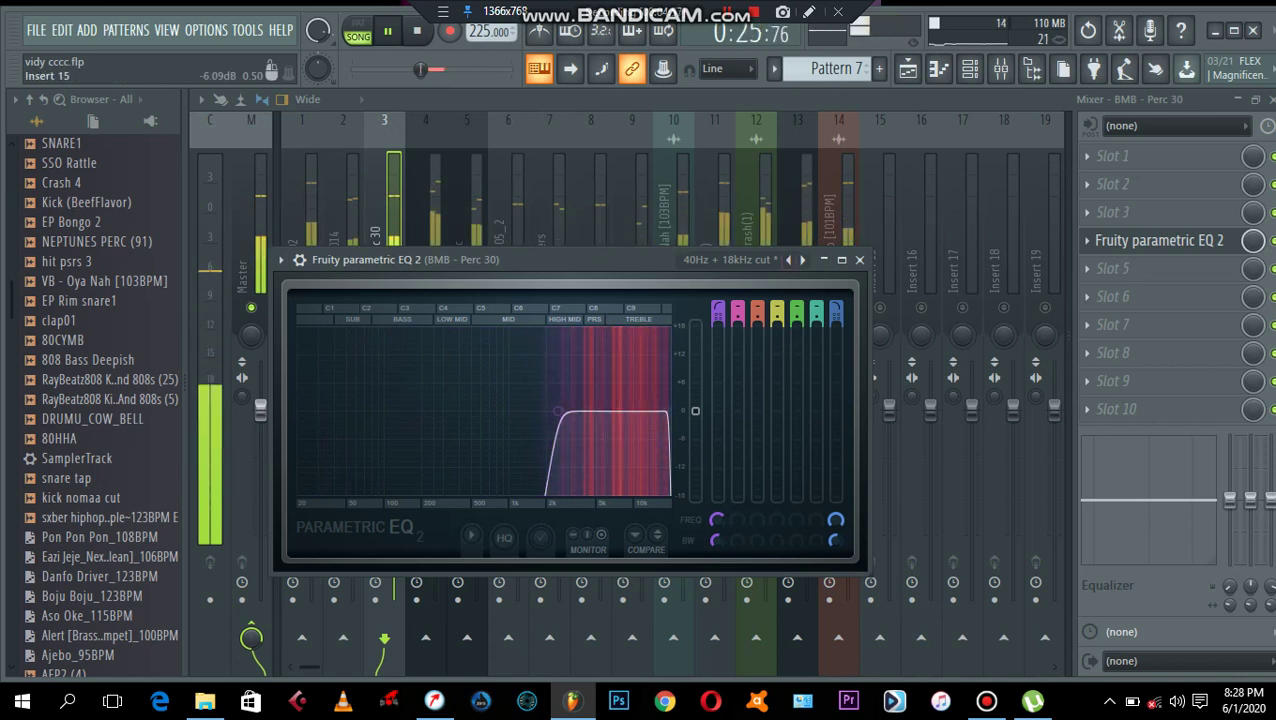
pyautogui.click(859, 259)
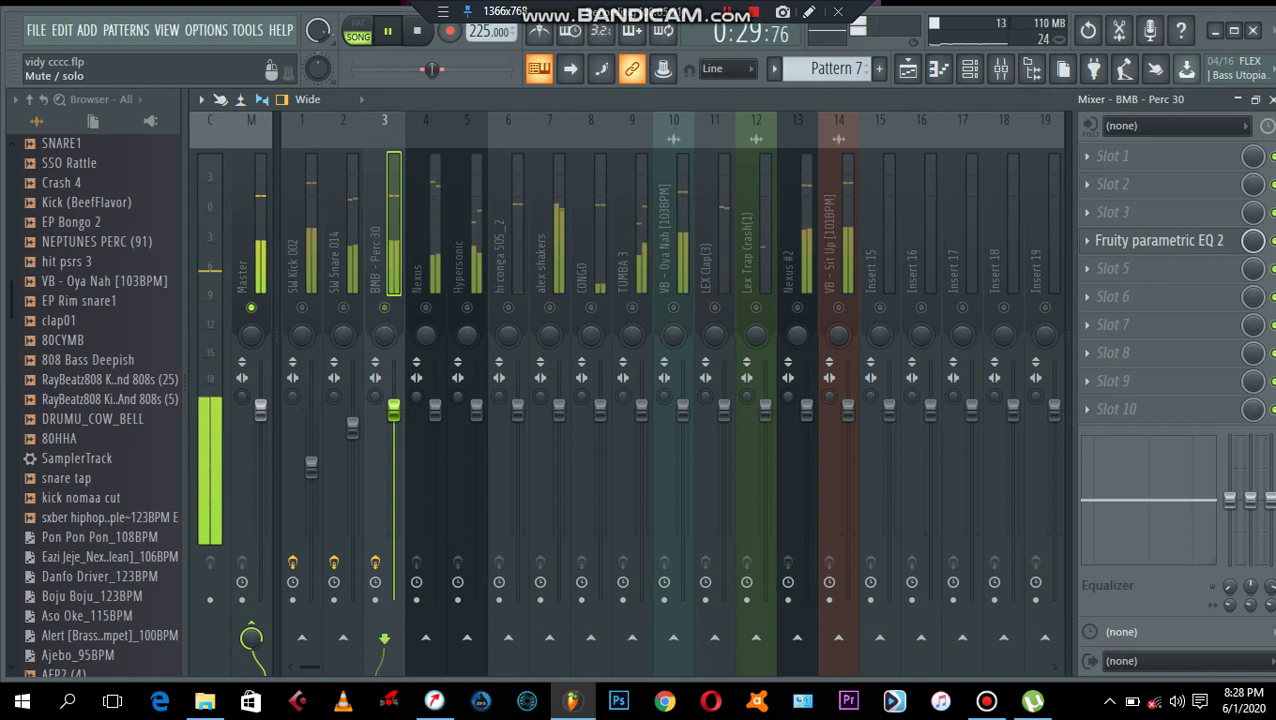
# Step: Solo the Nexus track during playback and load Fruity Parametric EQ 2 into its slot 4
pyautogui.click(425, 307)
pyautogui.click(424, 262)
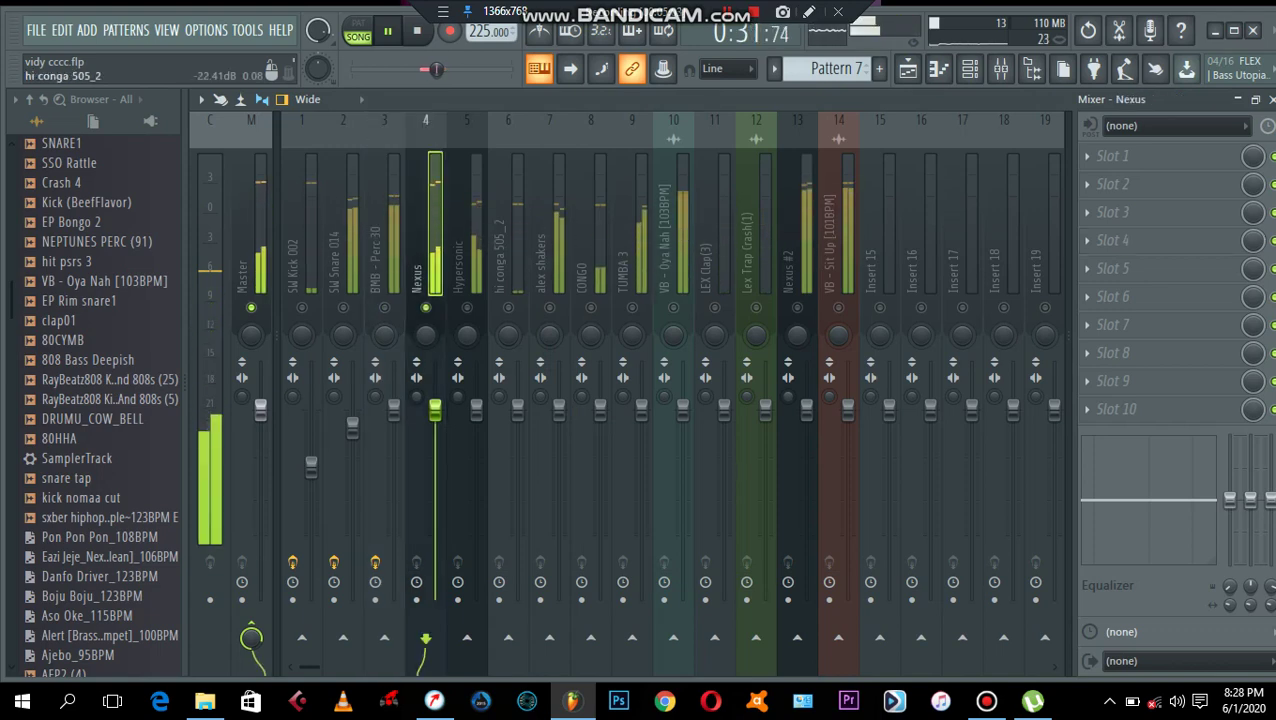
pyautogui.click(1087, 240)
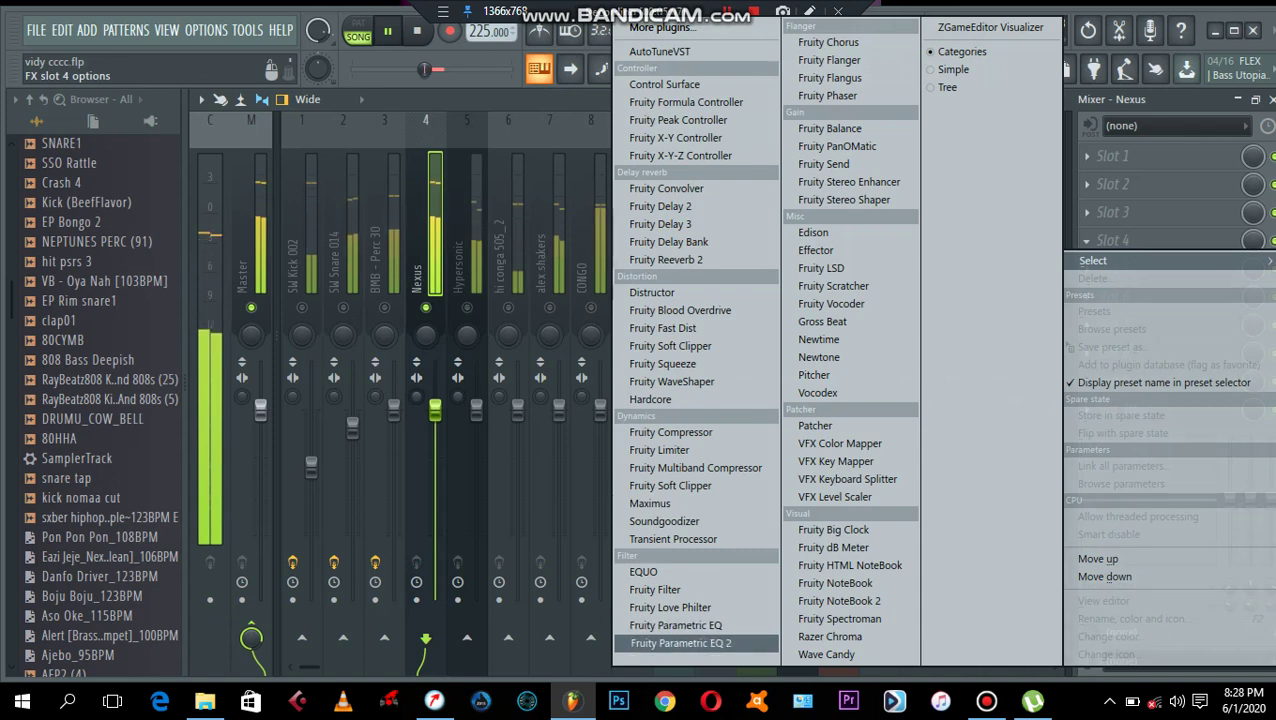
pyautogui.click(681, 643)
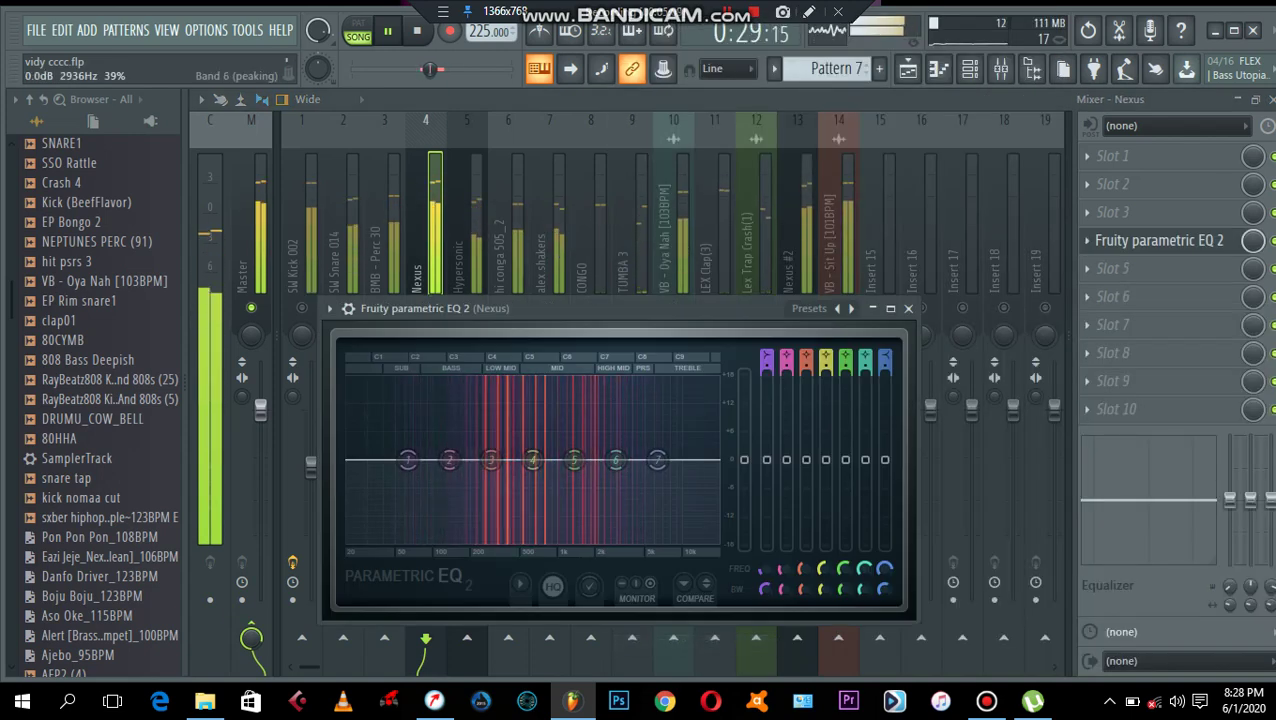
# Step: Apply the 40Hz + 18kHz cut preset to Nexus, narrow the cutoffs to about 160 Hz and 3.3 kHz, and close the equalizer
pyautogui.click(851, 308)
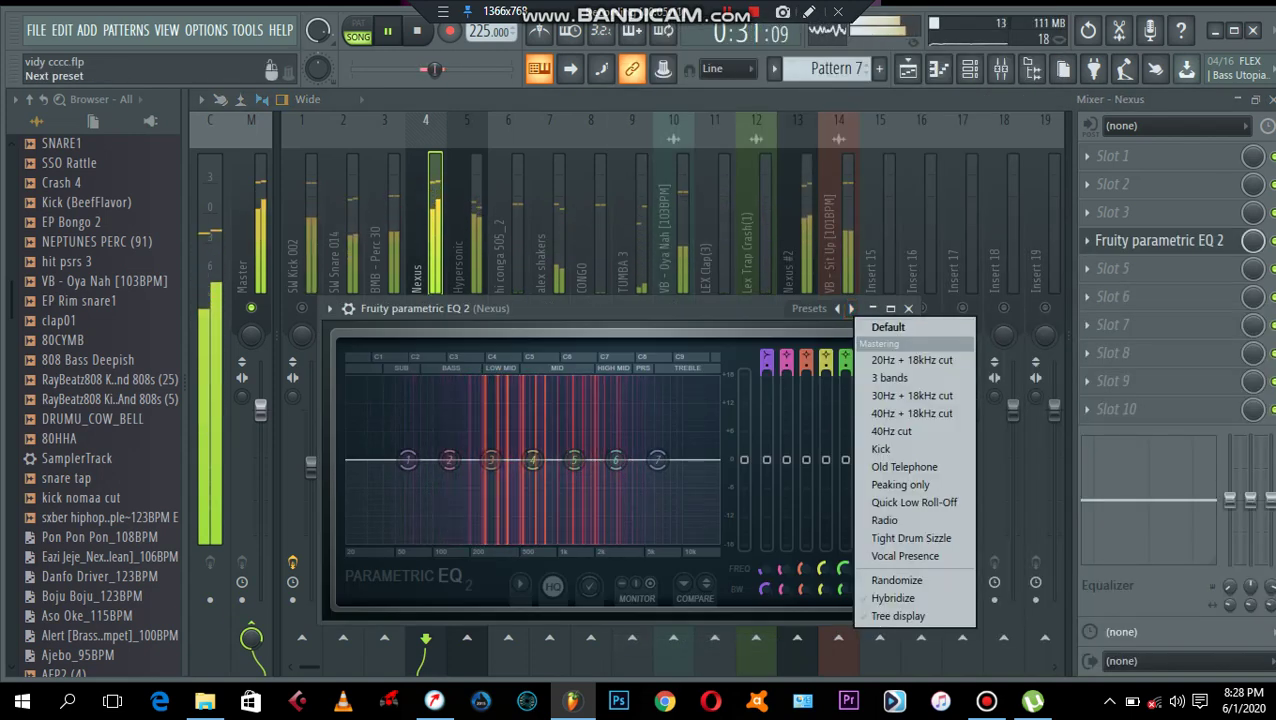
pyautogui.click(911, 413)
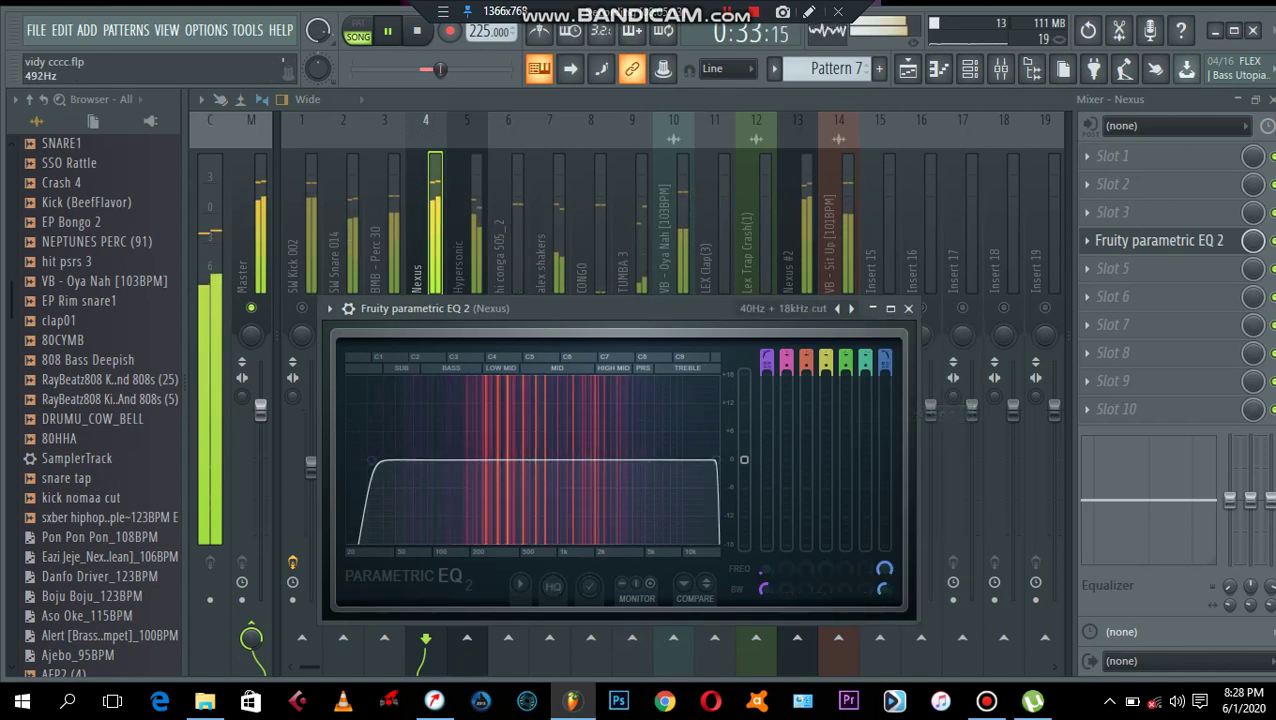
pyautogui.moveTo(371, 460); pyautogui.dragTo(457, 460)
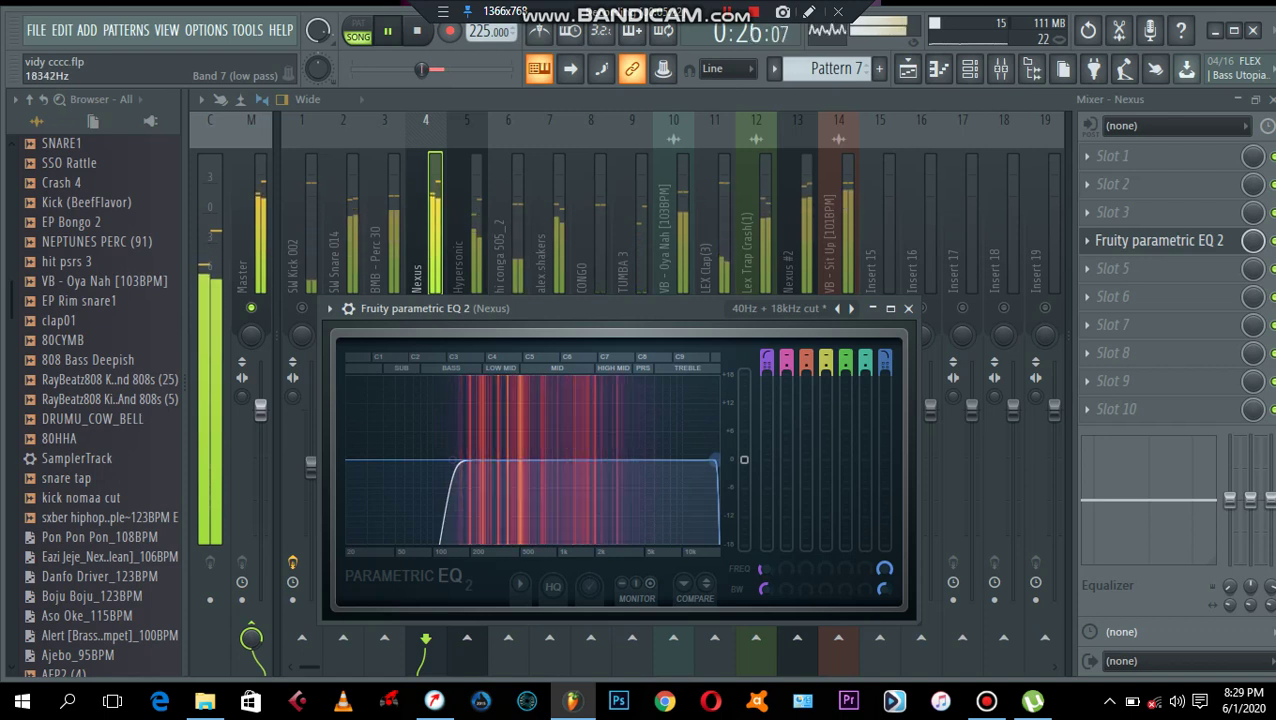
pyautogui.moveTo(701, 460); pyautogui.dragTo(622, 460)
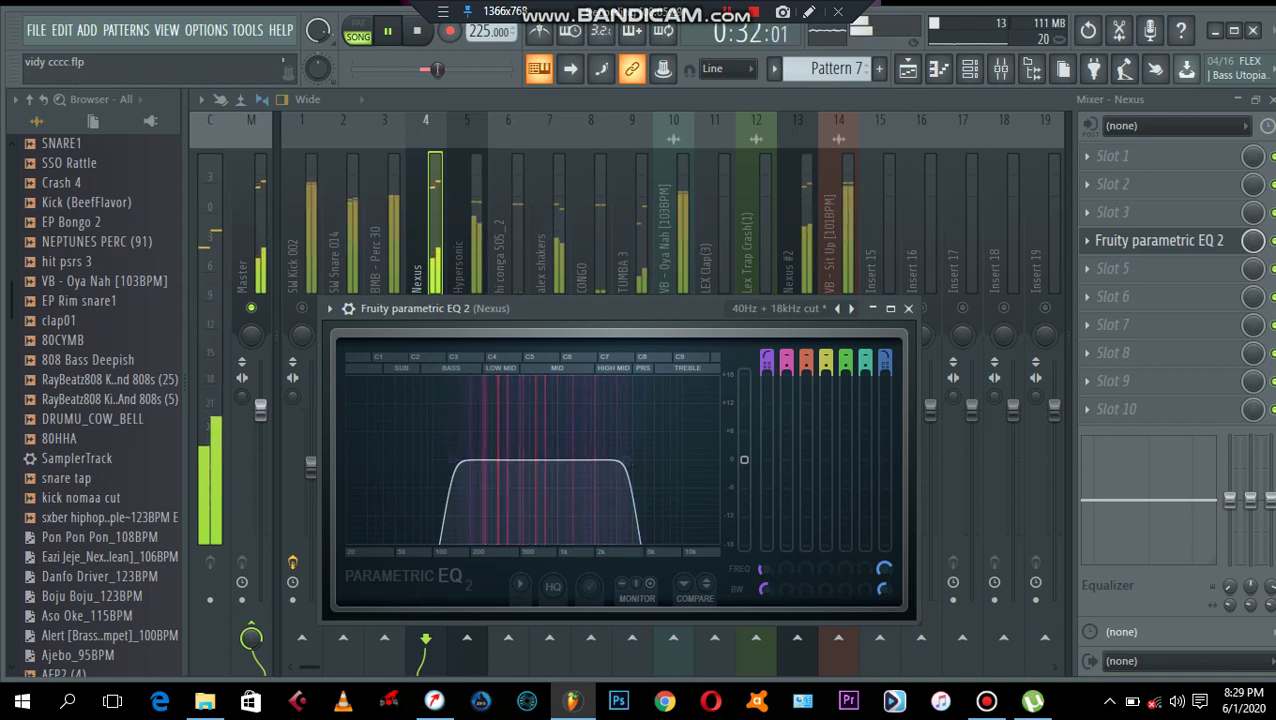
pyautogui.click(908, 308)
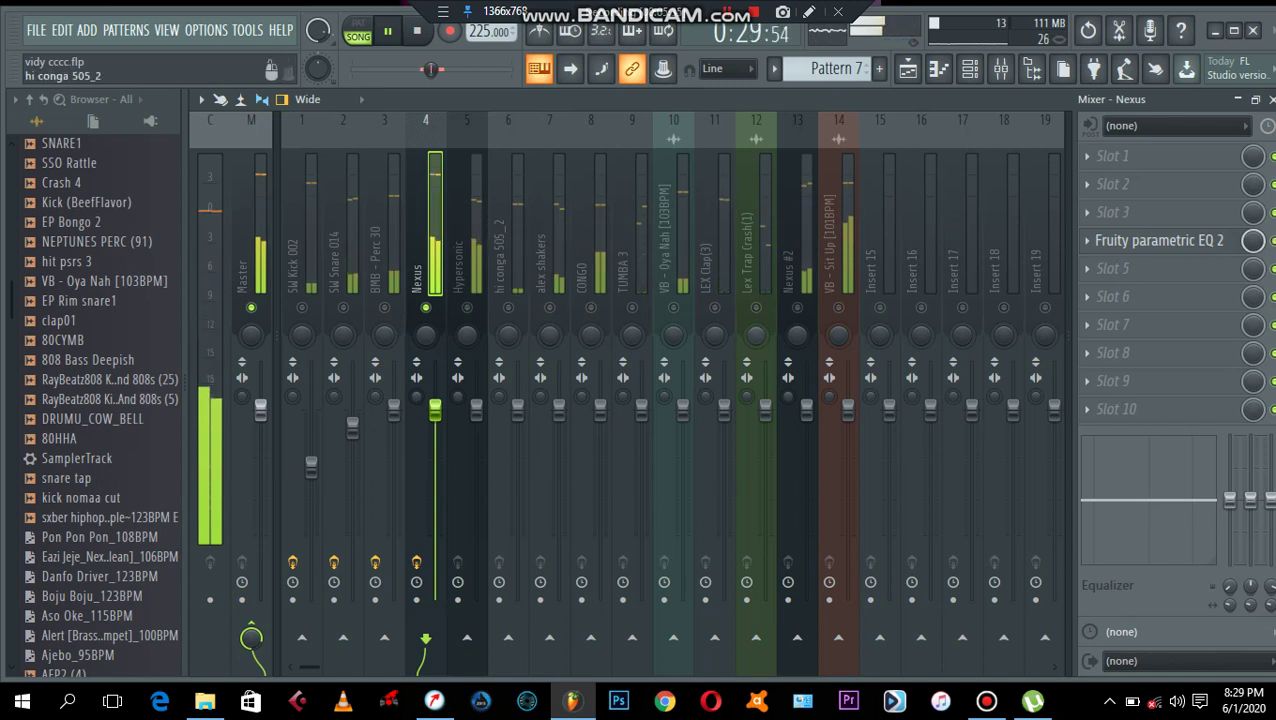
# Step: Solo the Hypersonic track during playback, lower its volume to about 60%, and mute the track
pyautogui.press('space')
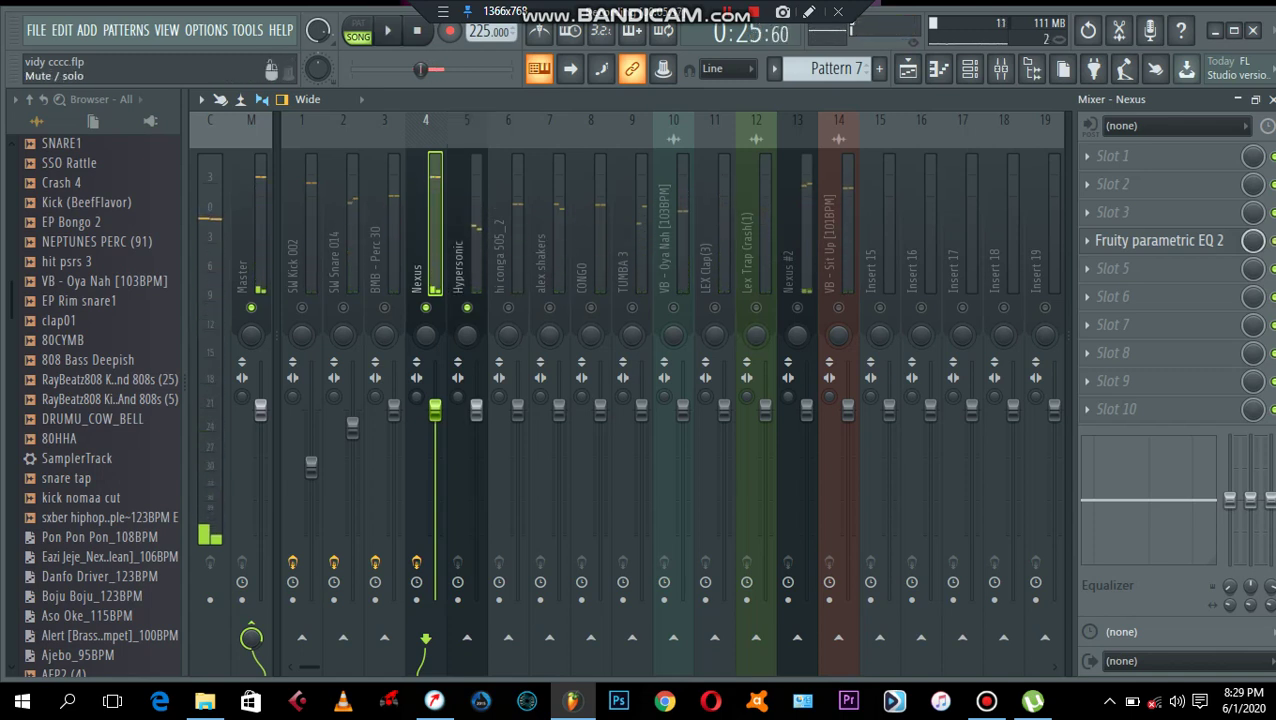
pyautogui.press('space')
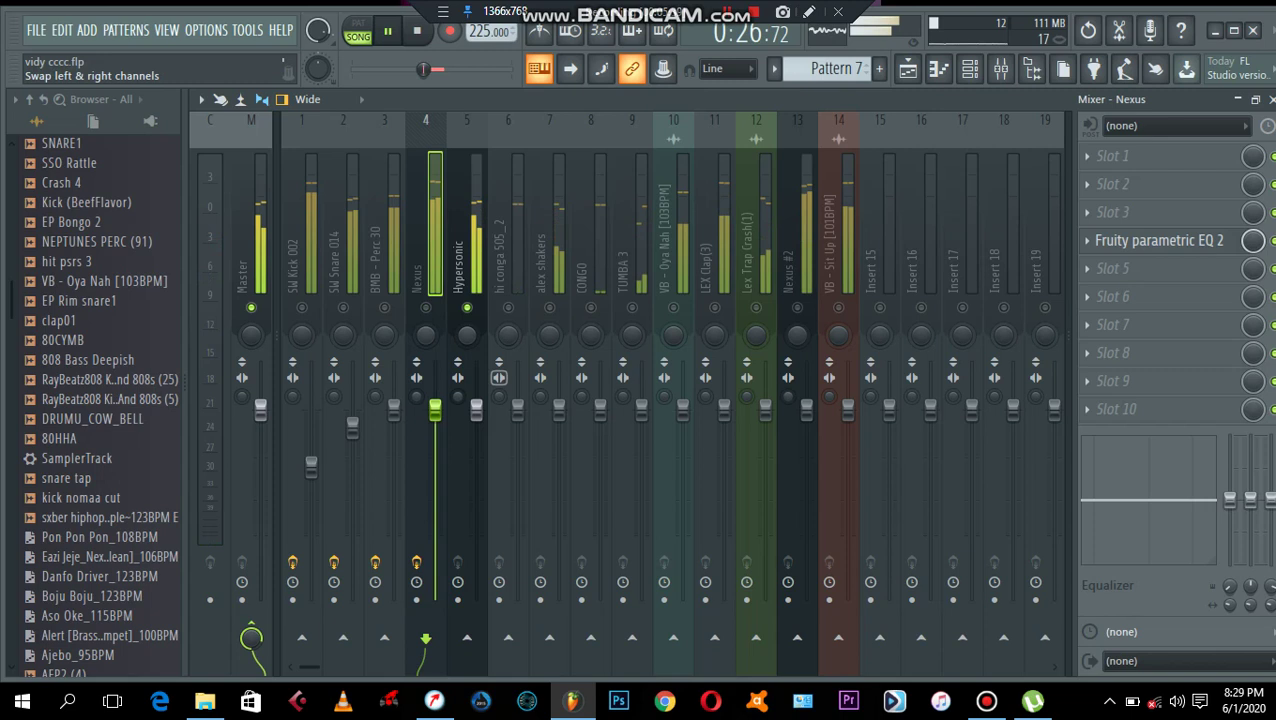
pyautogui.moveTo(476, 407); pyautogui.dragTo(476, 487)
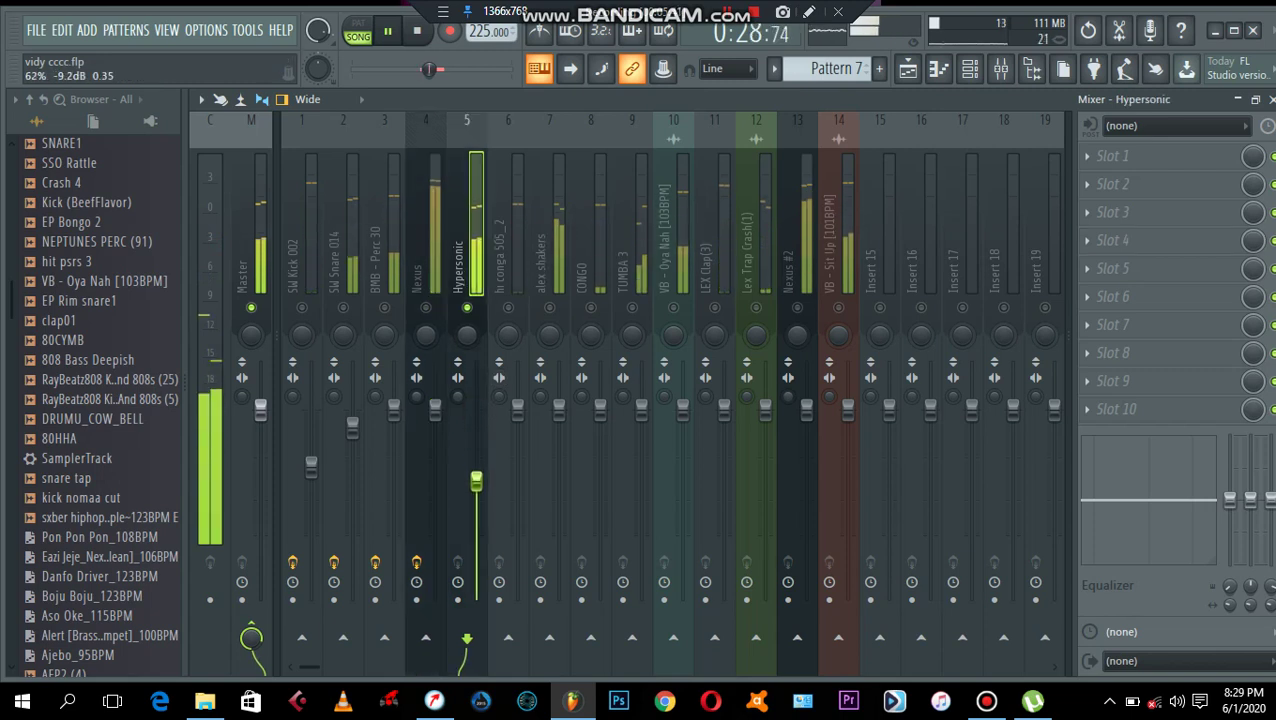
pyautogui.click(467, 308)
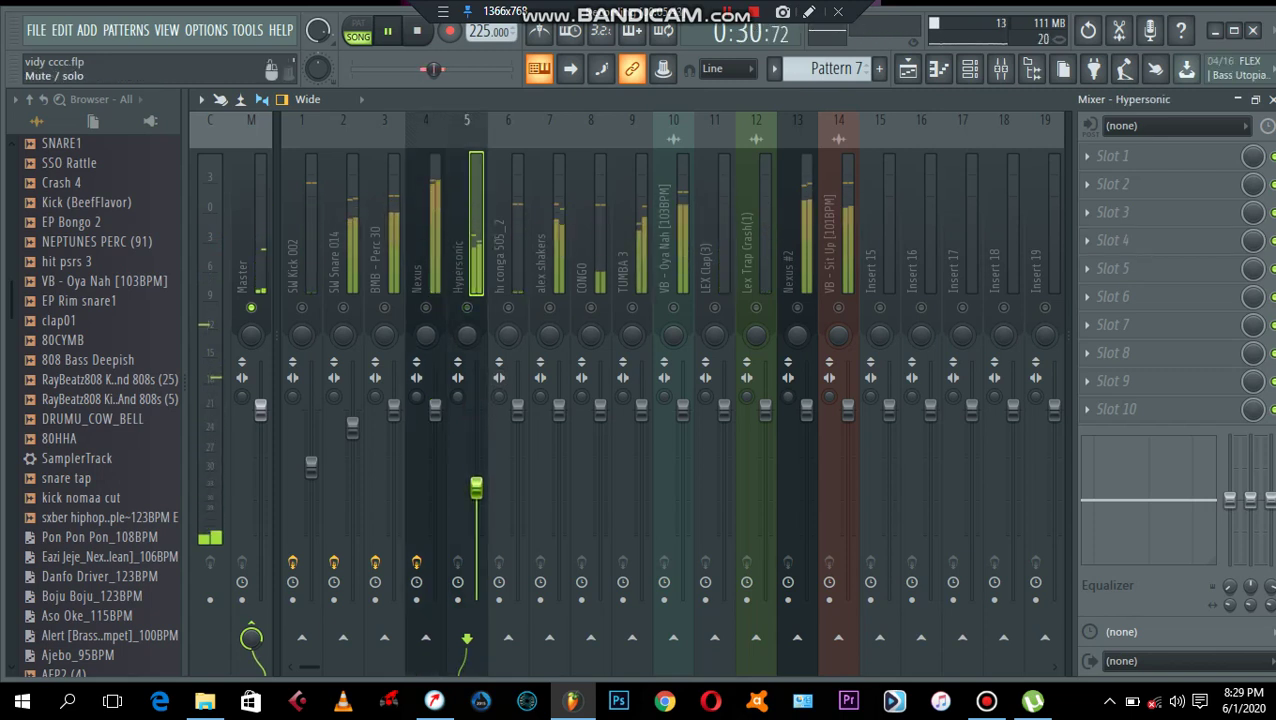
# Step: Solo the hi conga 505_2 track and load Fruity Parametric EQ 2 into its slot 4
pyautogui.click(508, 308)
pyautogui.click(508, 250)
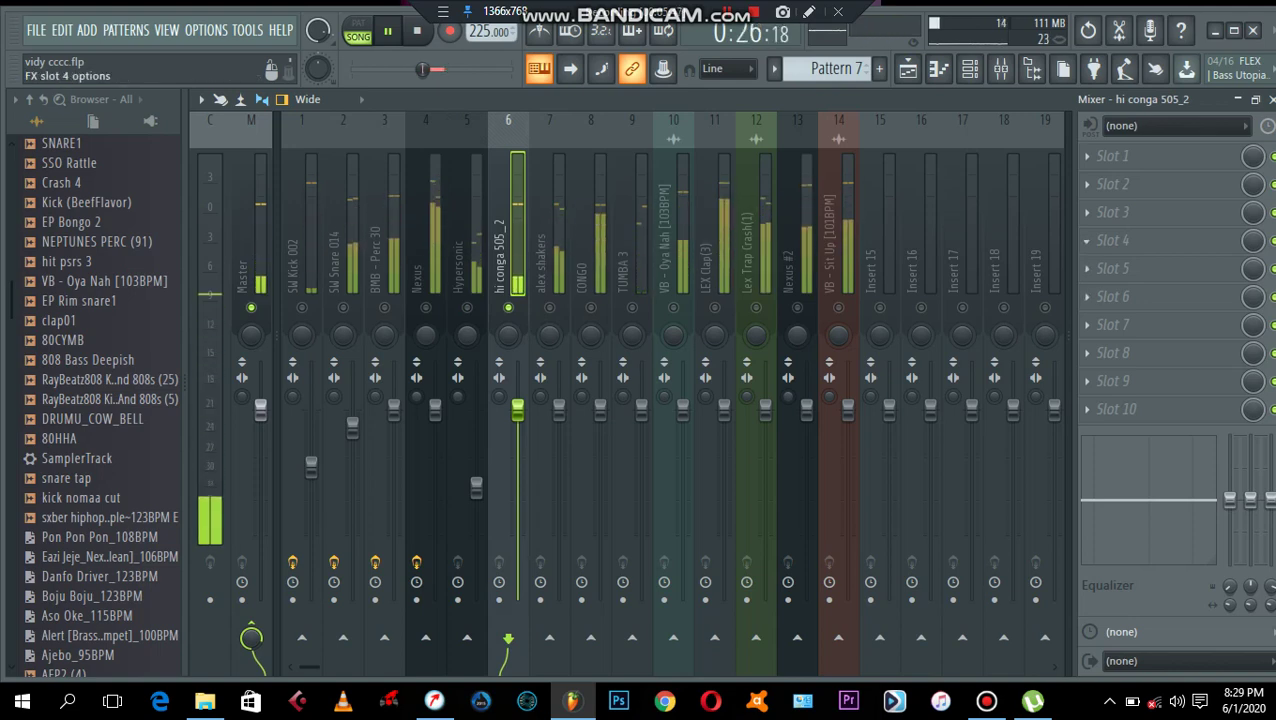
pyautogui.click(1110, 240)
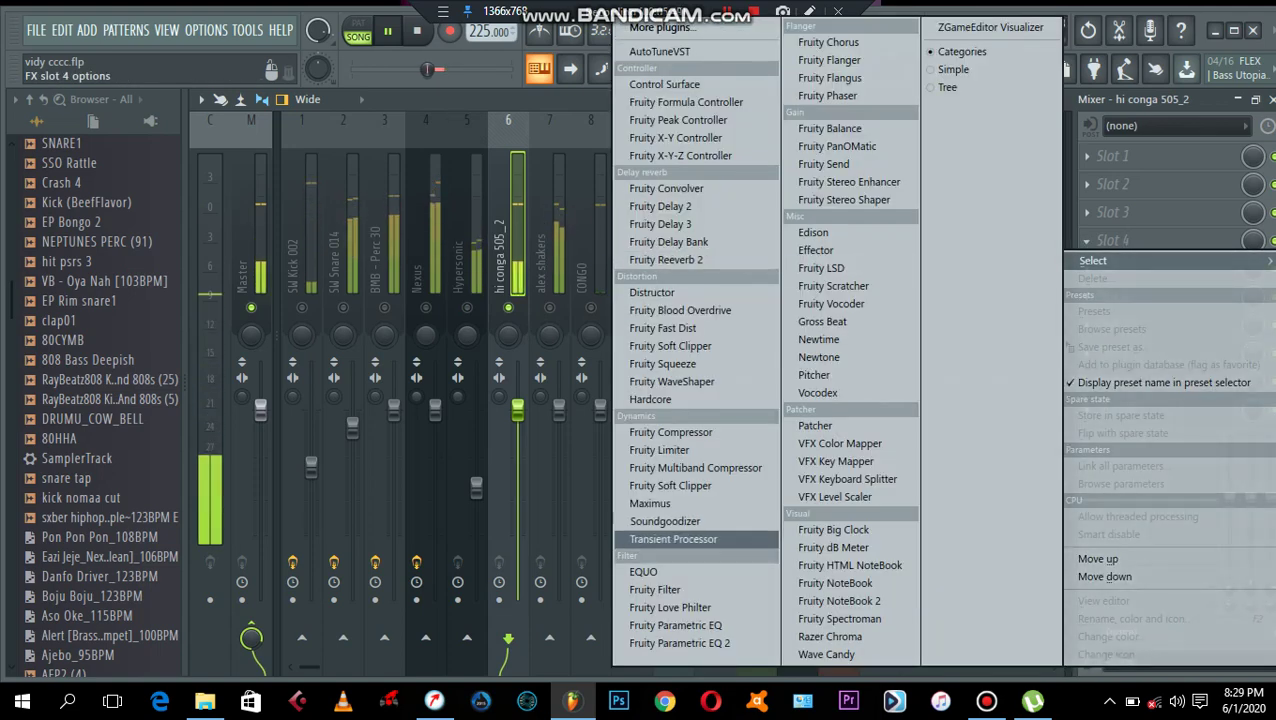
pyautogui.click(680, 643)
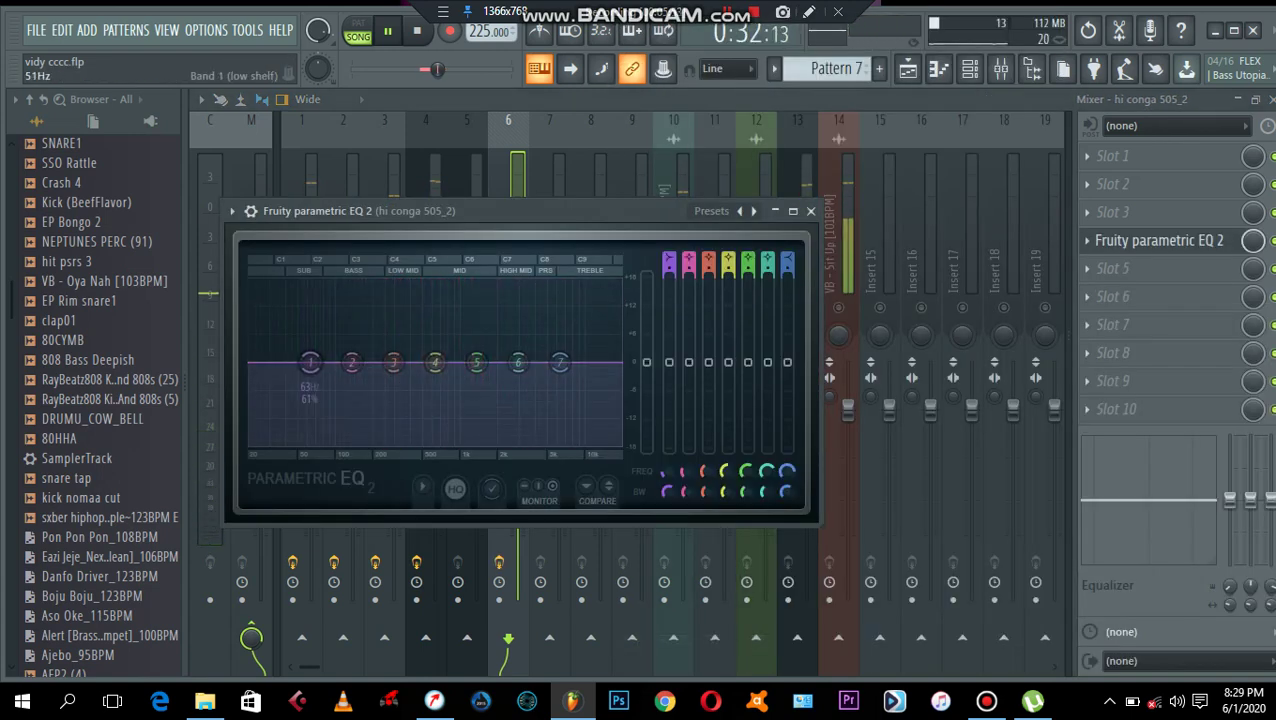
# Step: Apply the 40Hz + 18kHz cut preset to hi conga 505_2 and narrow the cutoffs to about 200 Hz and 8 kHz
pyautogui.rightClick(745, 212)
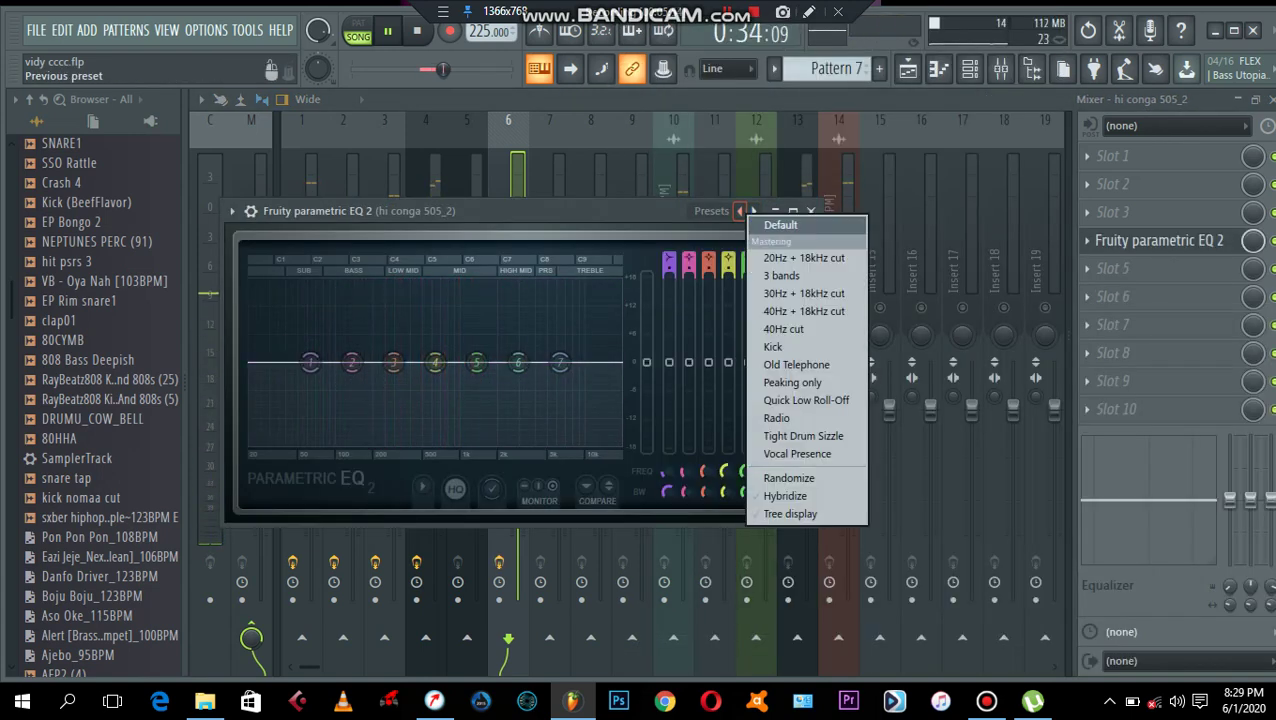
pyautogui.click(804, 311)
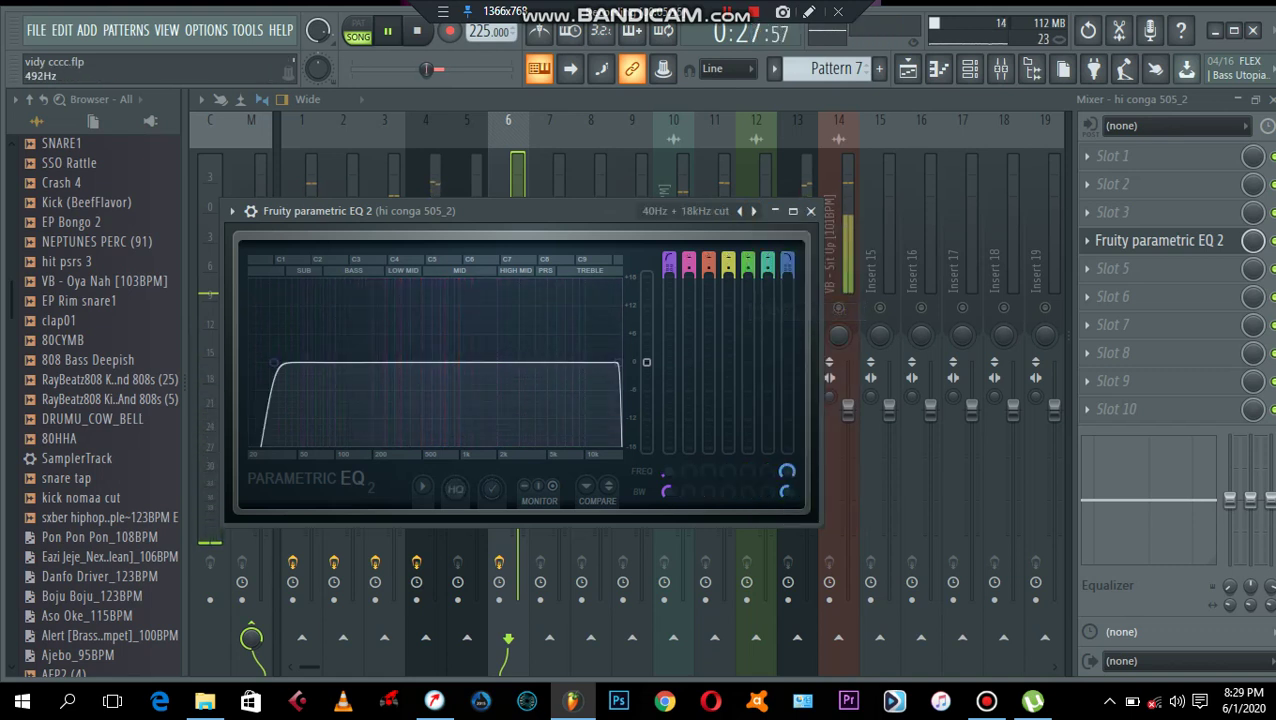
pyautogui.moveTo(313, 363); pyautogui.dragTo(373, 362)
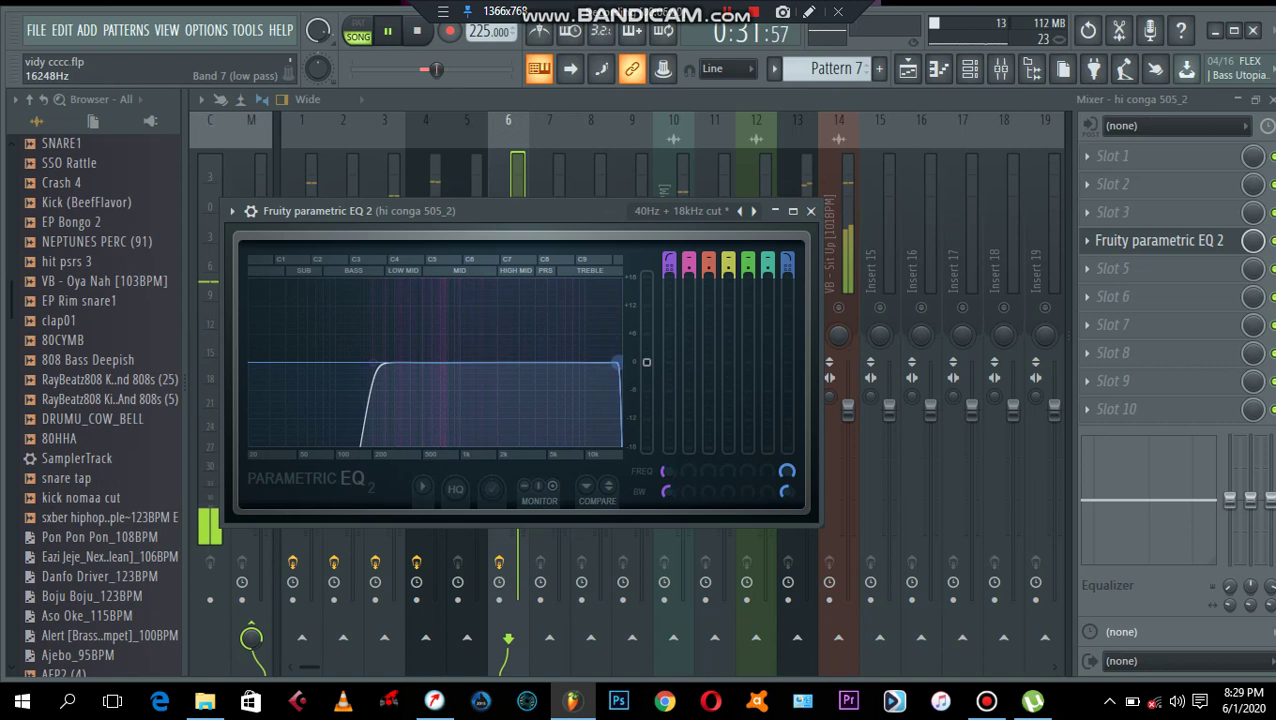
pyautogui.moveTo(616, 362); pyautogui.dragTo(574, 362)
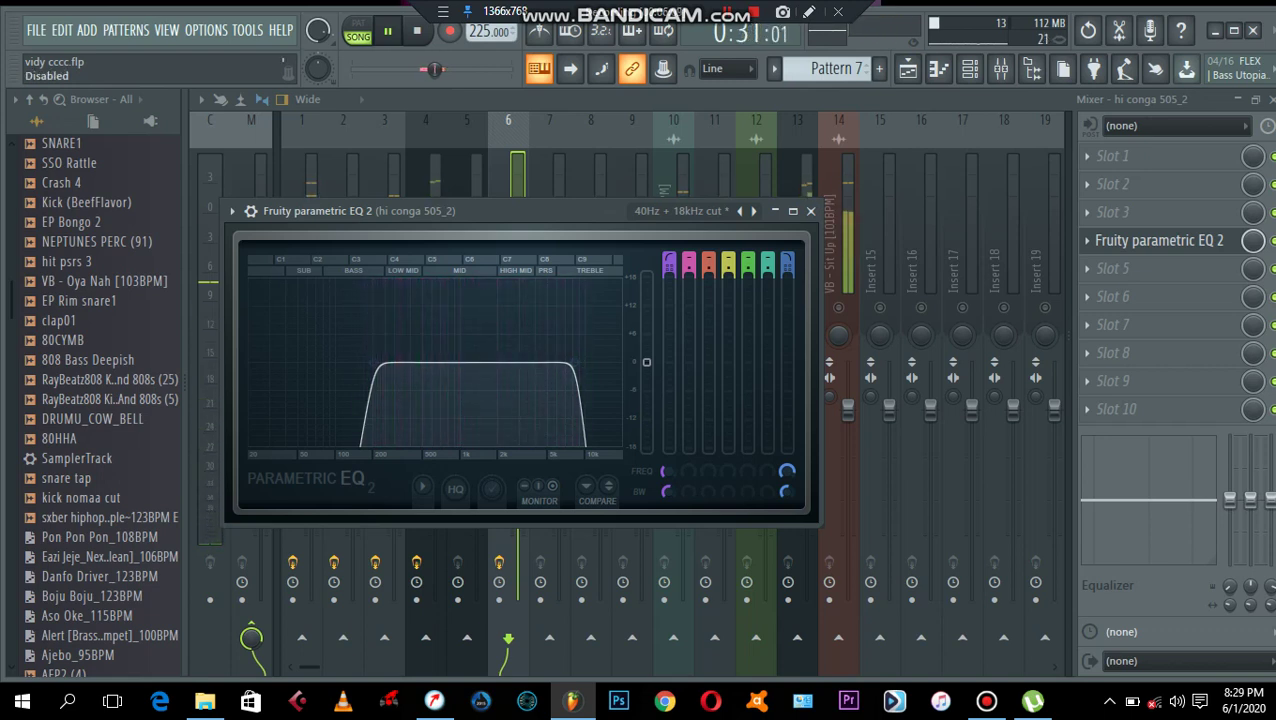
# Step: Switch the hi conga equalizer's band 4 to Band pass and raise its main level to about +8 dB
pyautogui.moveTo(728, 264); pyautogui.dragTo(728, 264)
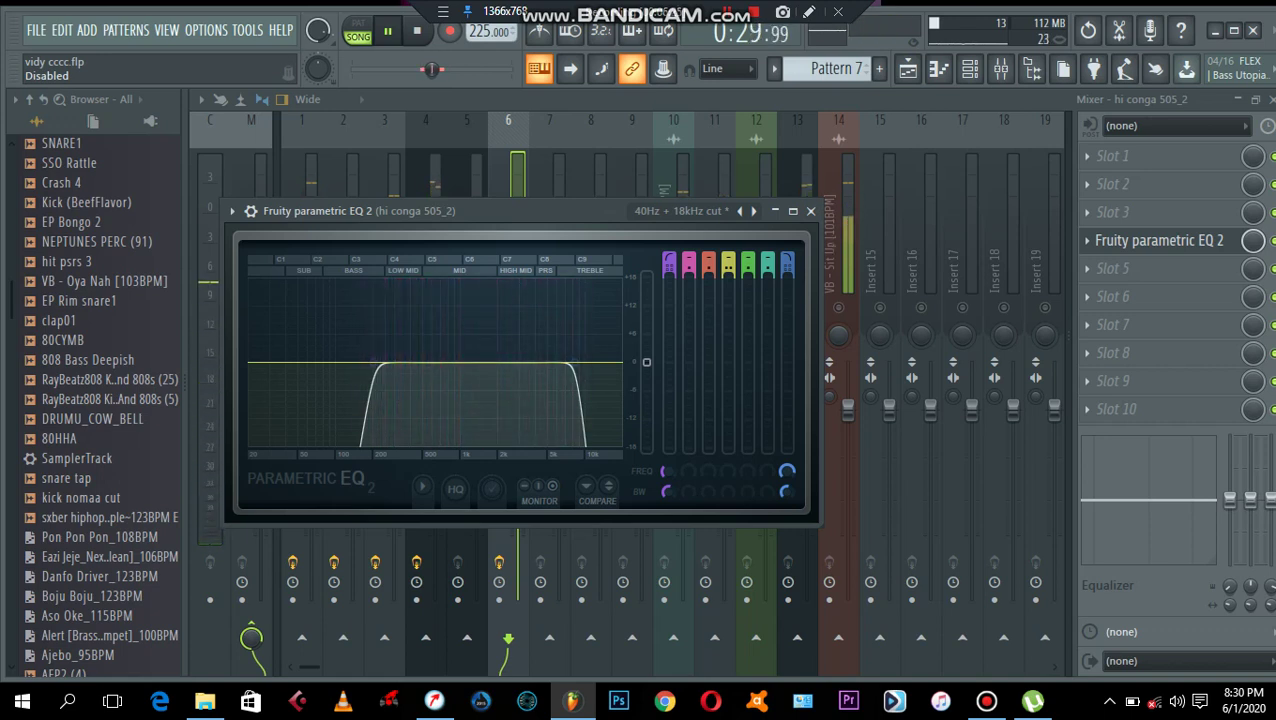
pyautogui.moveTo(728, 264); pyautogui.dragTo(728, 244)
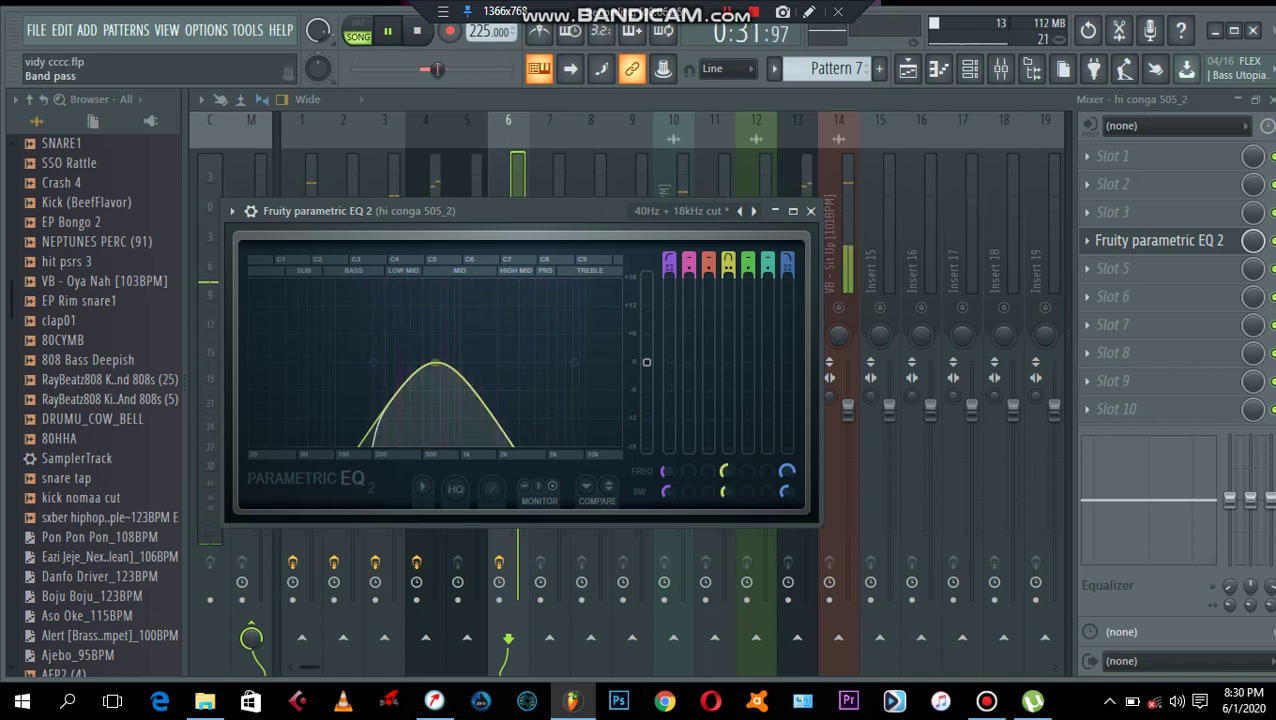
pyautogui.moveTo(647, 362); pyautogui.dragTo(647, 309)
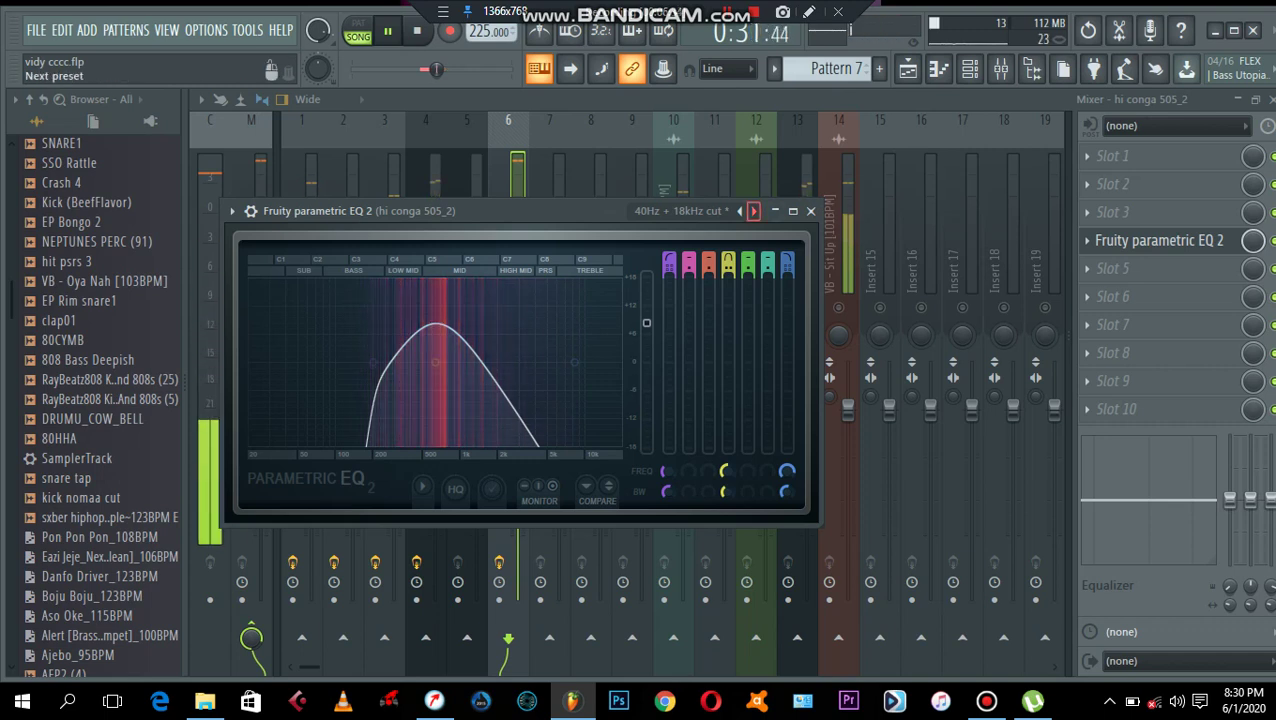
# Step: Reapply the 40Hz + 18kHz cut preset to the hi conga, narrow the cutoffs to about 180 Hz and 11 kHz, and close the equalizer
pyautogui.click(753, 211)
pyautogui.click(805, 313)
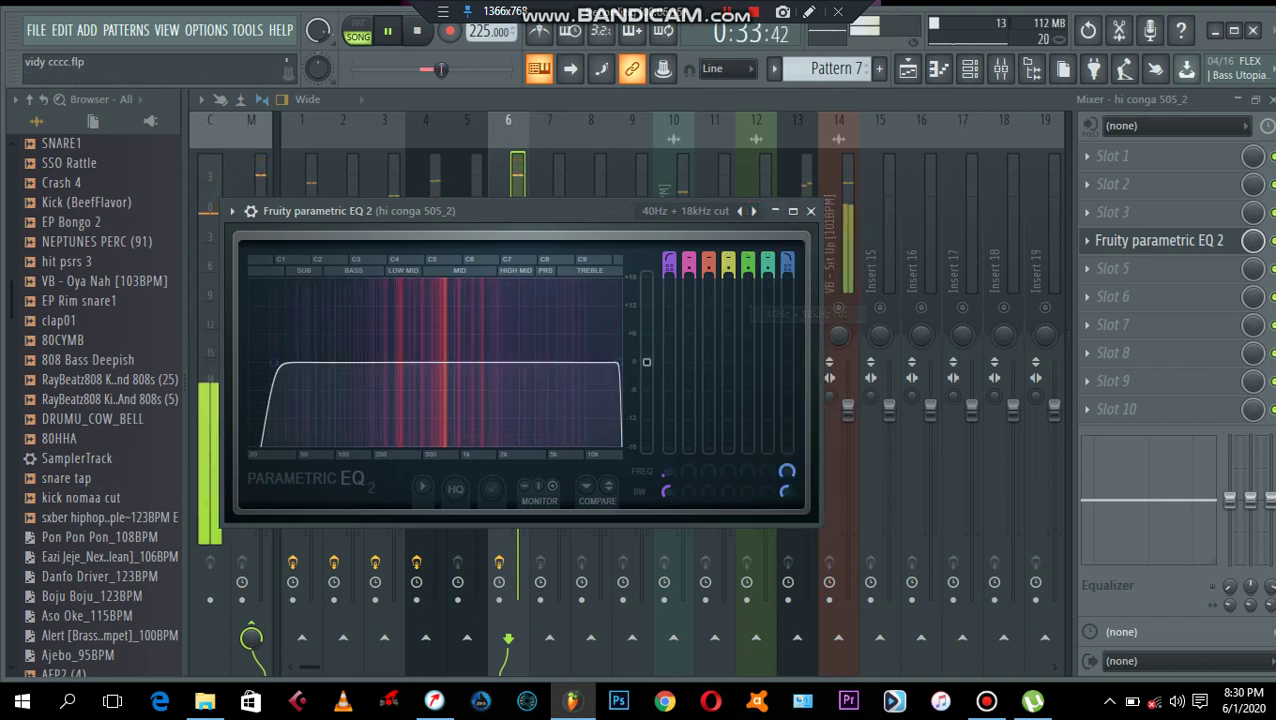
pyautogui.moveTo(273, 362); pyautogui.dragTo(365, 362)
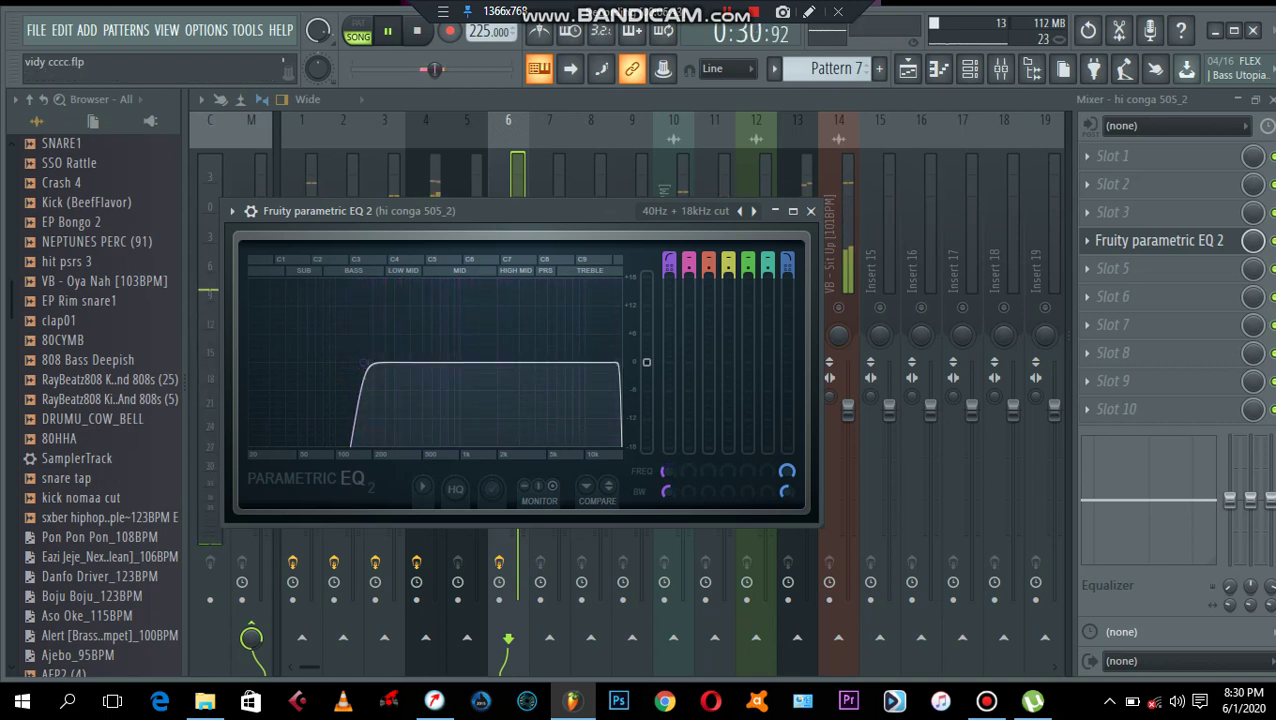
pyautogui.moveTo(617, 362); pyautogui.dragTo(589, 362)
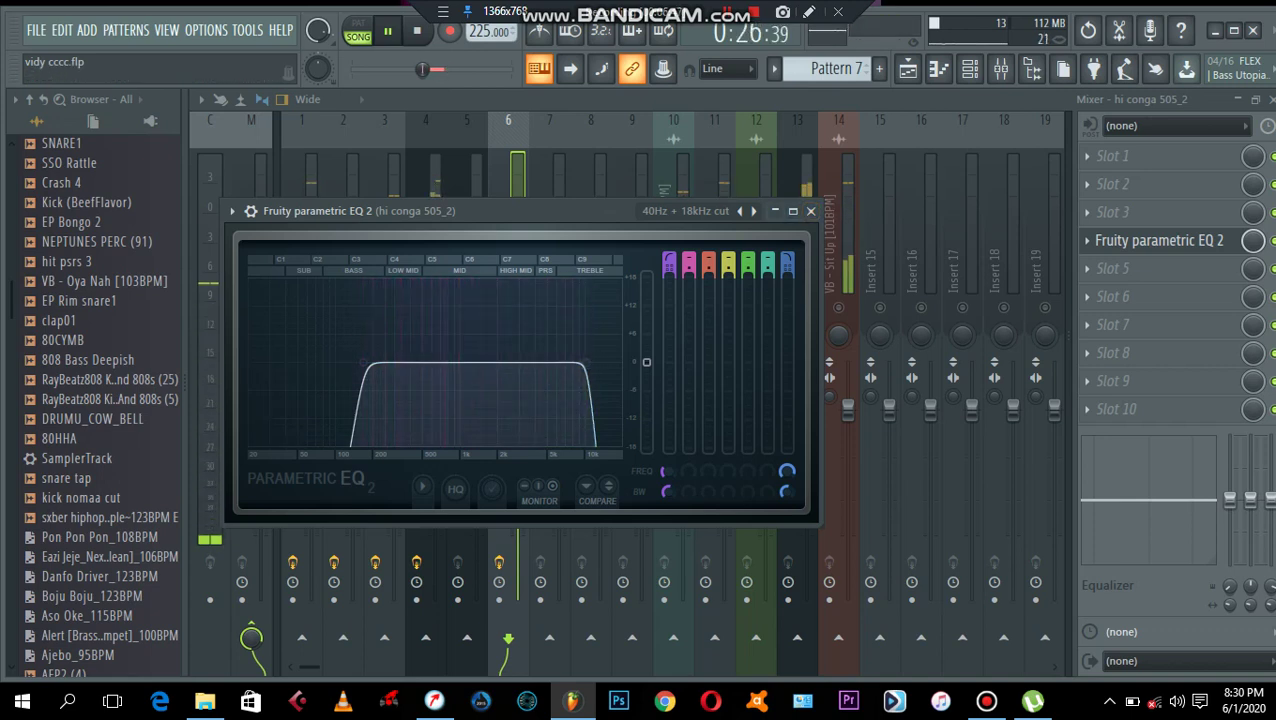
pyautogui.click(811, 211)
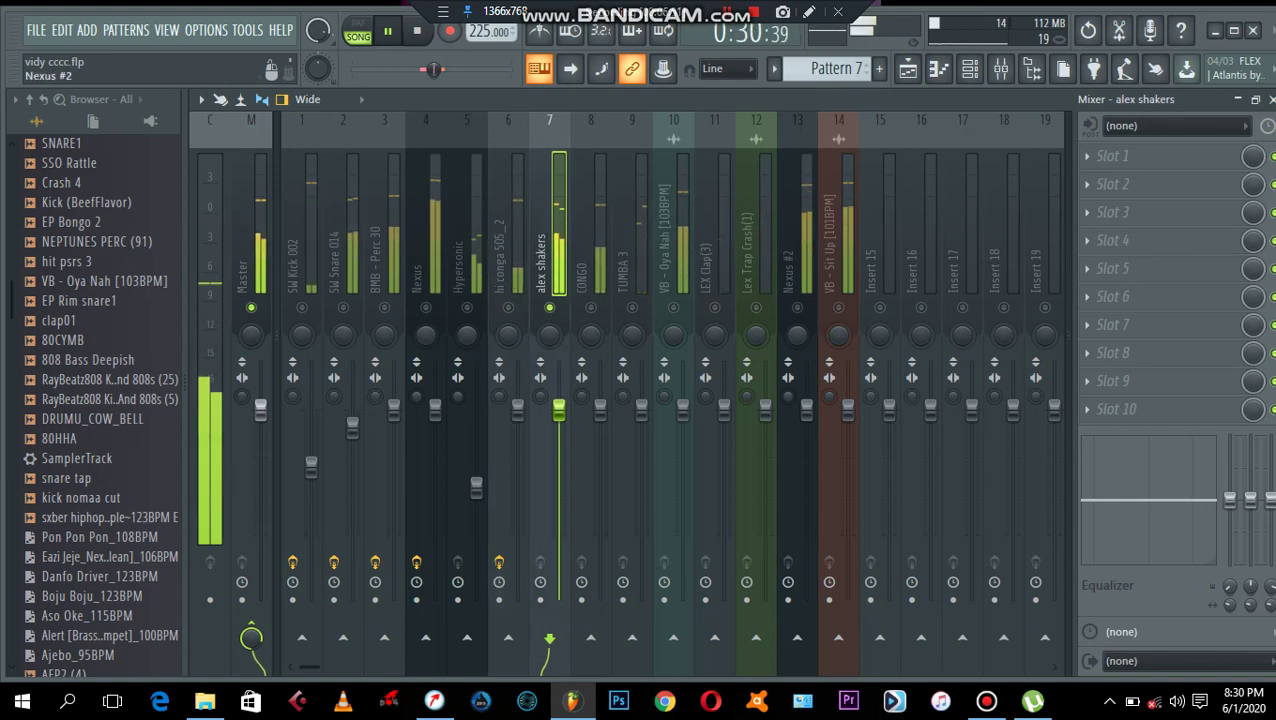
# Step: Solo the alex shakers track and load Fruity Parametric EQ 2 into its slot 5 with the 40Hz + 18kHz cut preset
pyautogui.click(1100, 264)
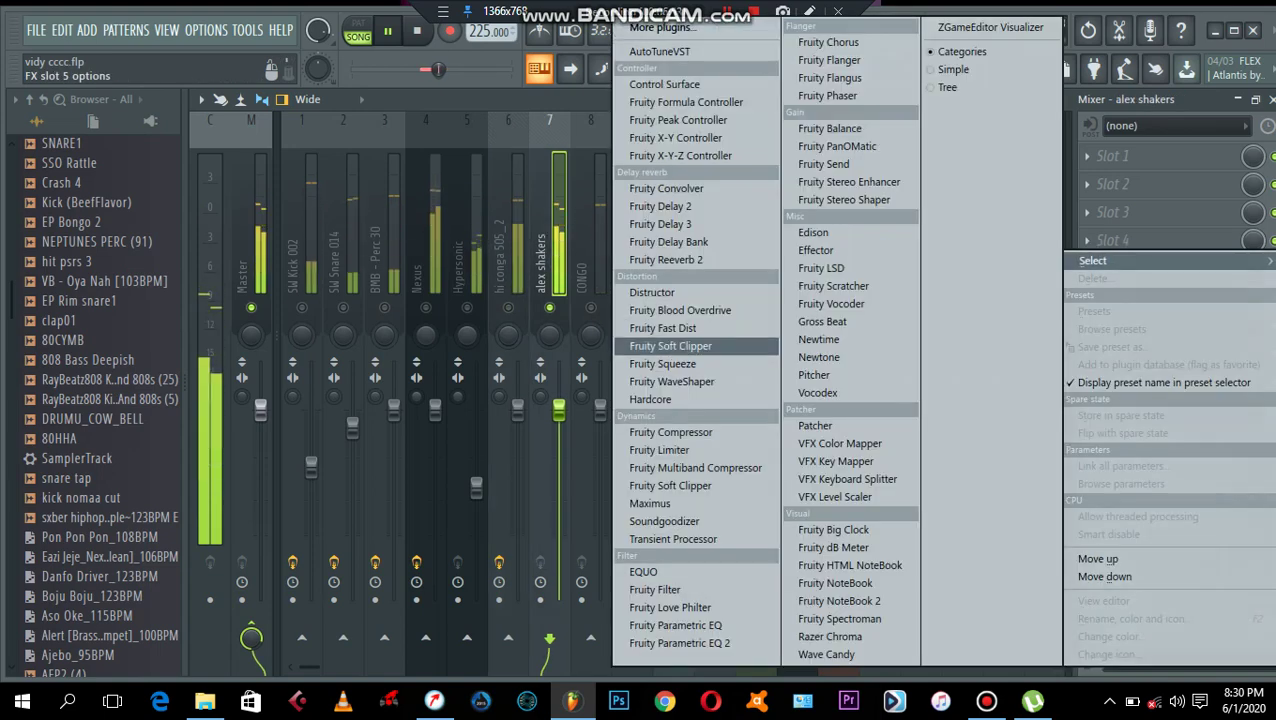
pyautogui.click(679, 643)
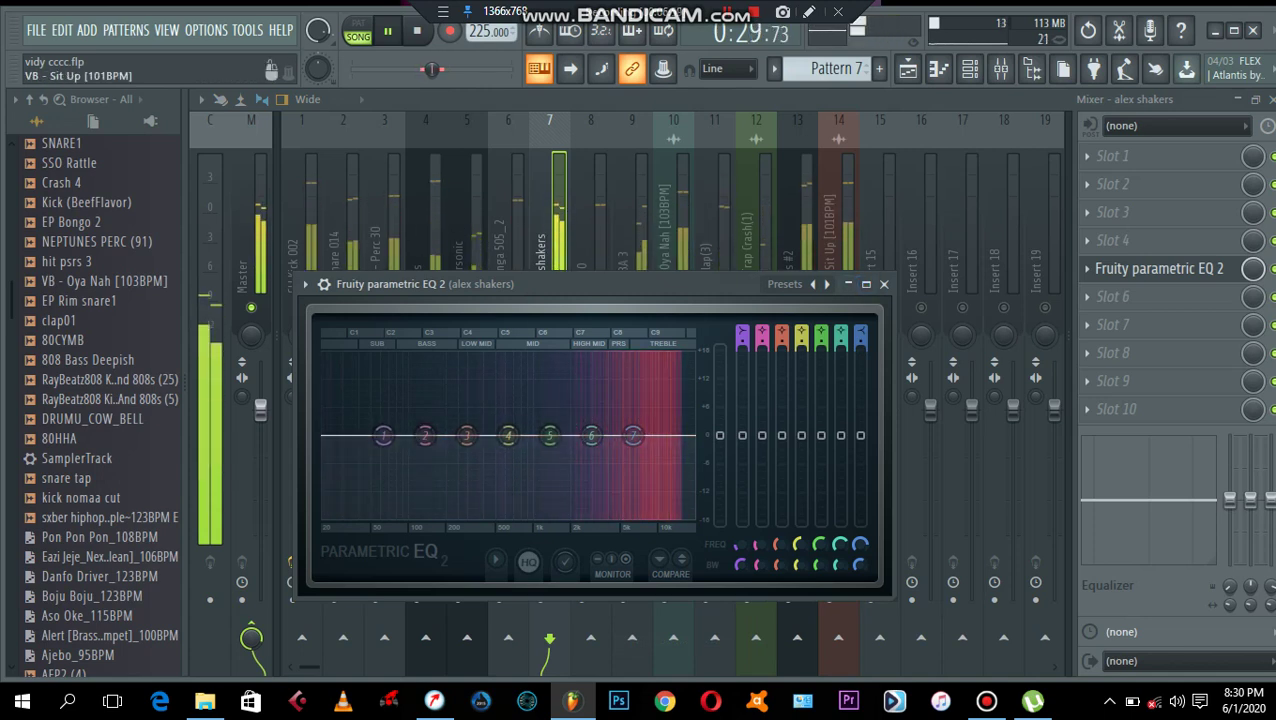
pyautogui.rightClick(826, 284)
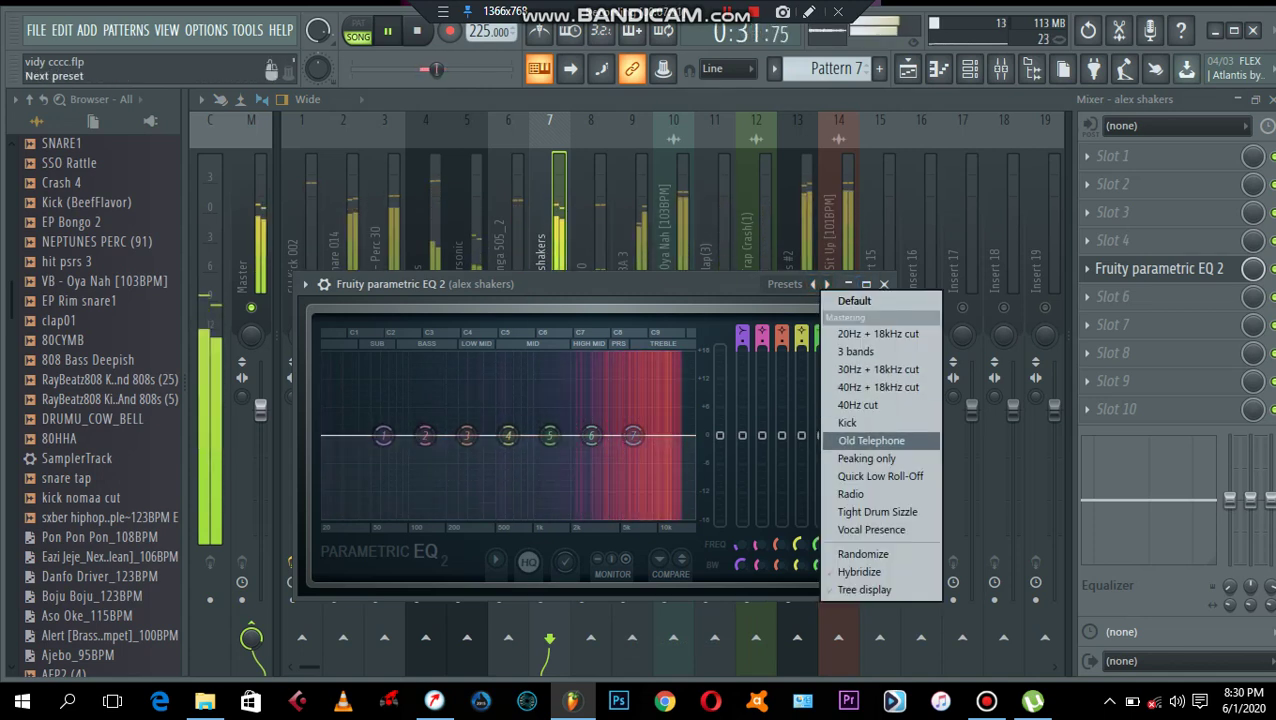
pyautogui.click(878, 387)
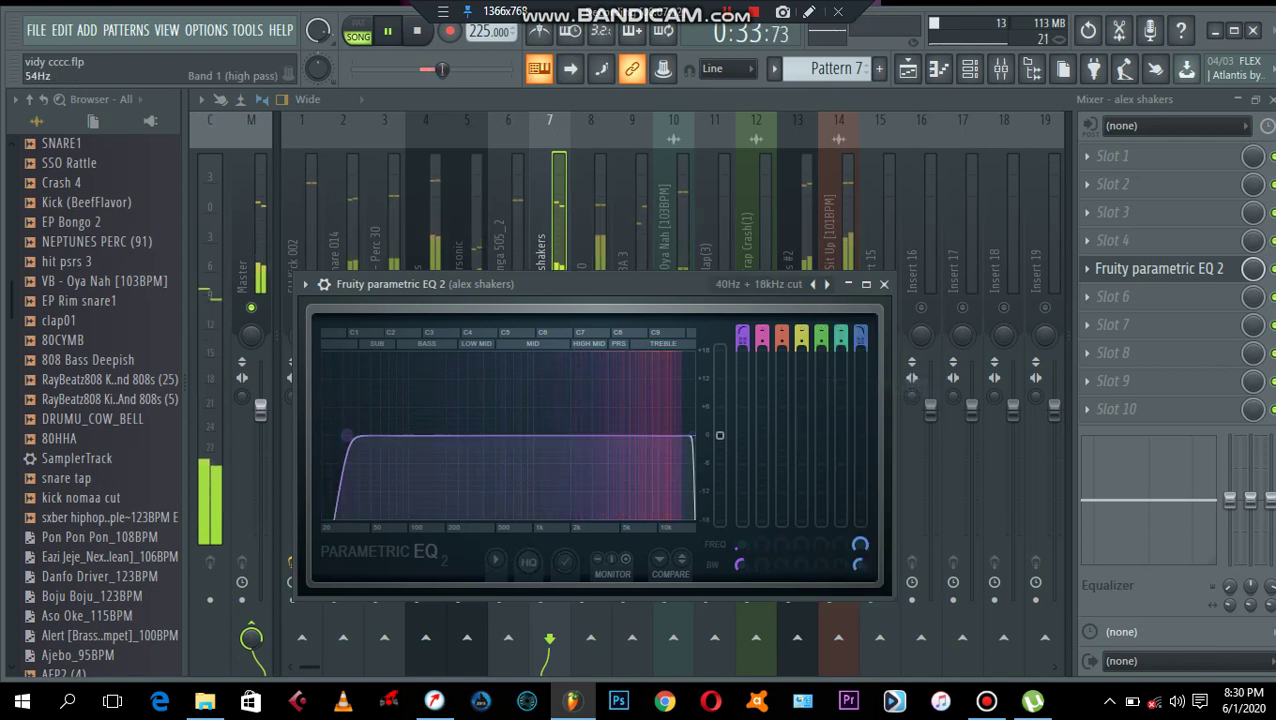
# Step: Raise the alex shakers' band 1 high-pass cutoff to about 2.3 kHz and close the equalizer
pyautogui.moveTo(347, 436); pyautogui.dragTo(577, 436)
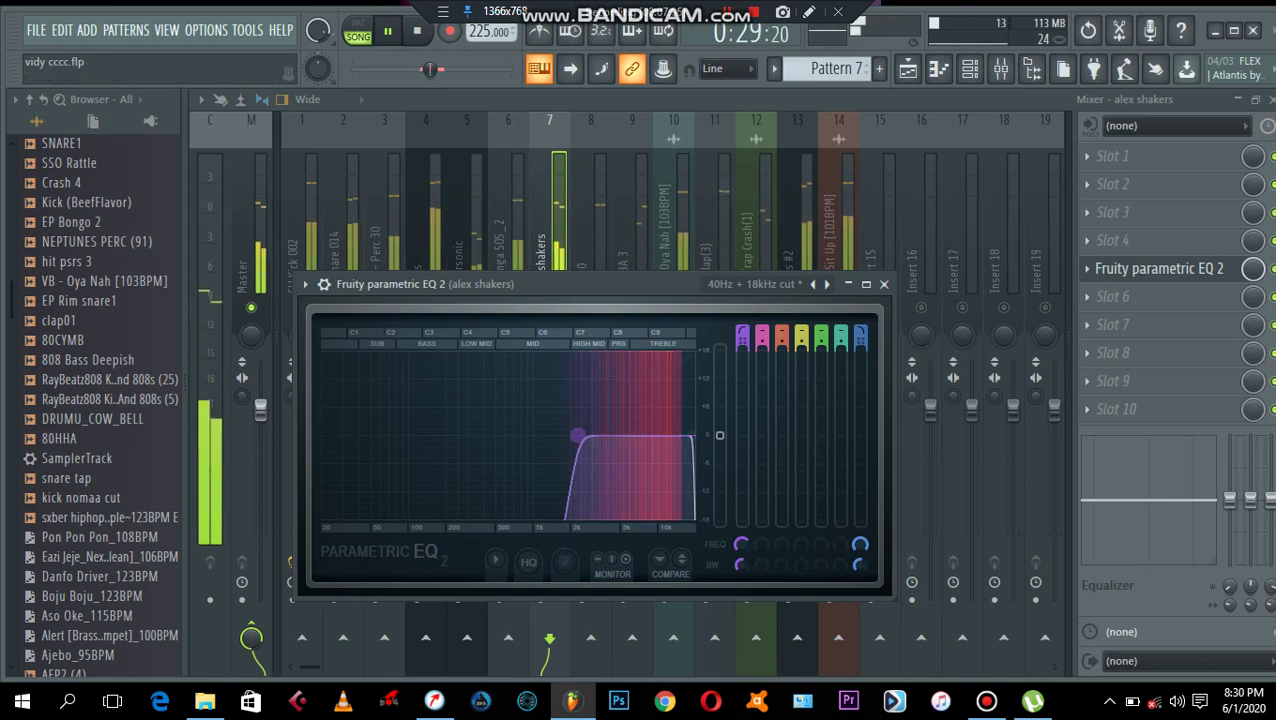
pyautogui.click(884, 285)
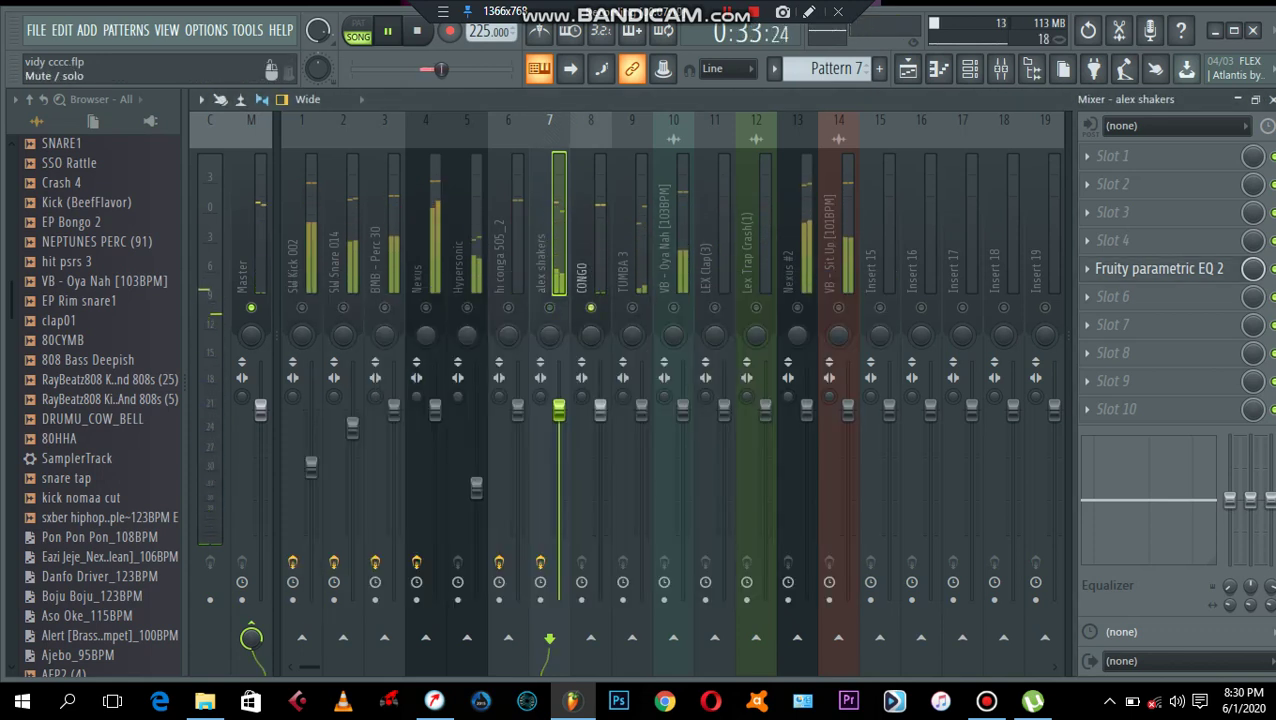
# Step: Solo the CONGO track and load Fruity Parametric EQ 2 into its slot 4
pyautogui.click(590, 230)
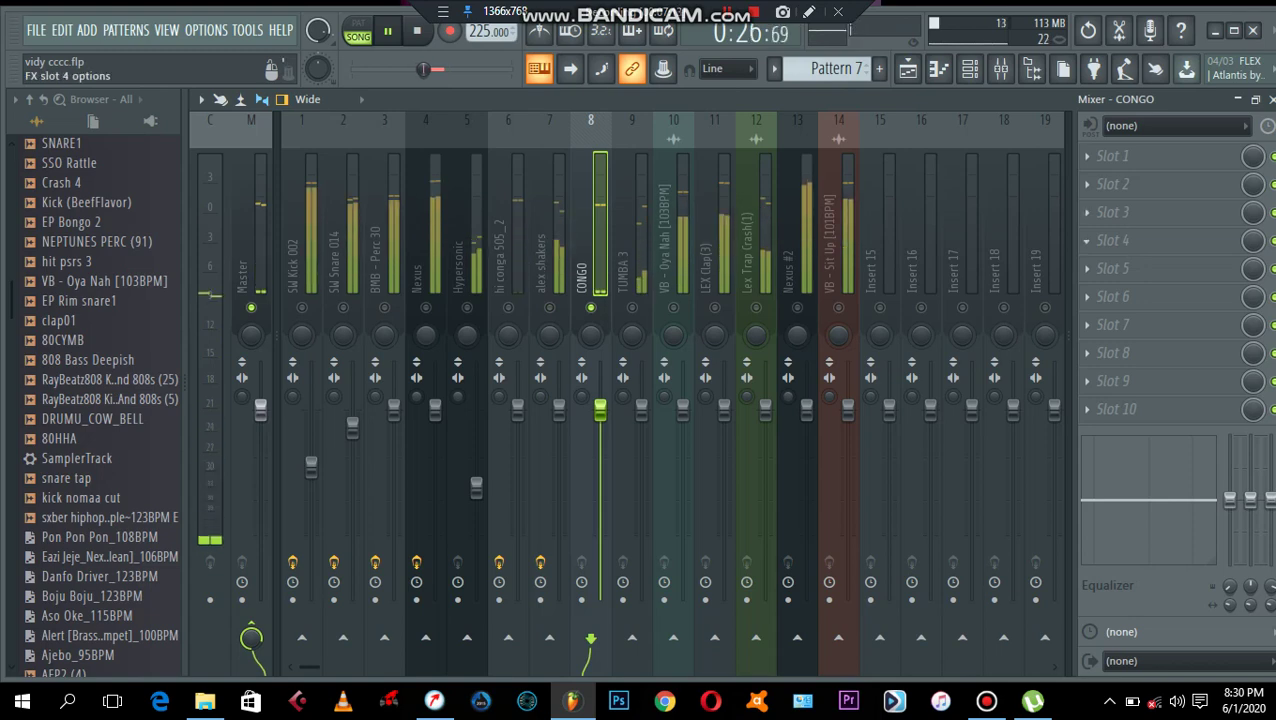
pyautogui.click(1110, 240)
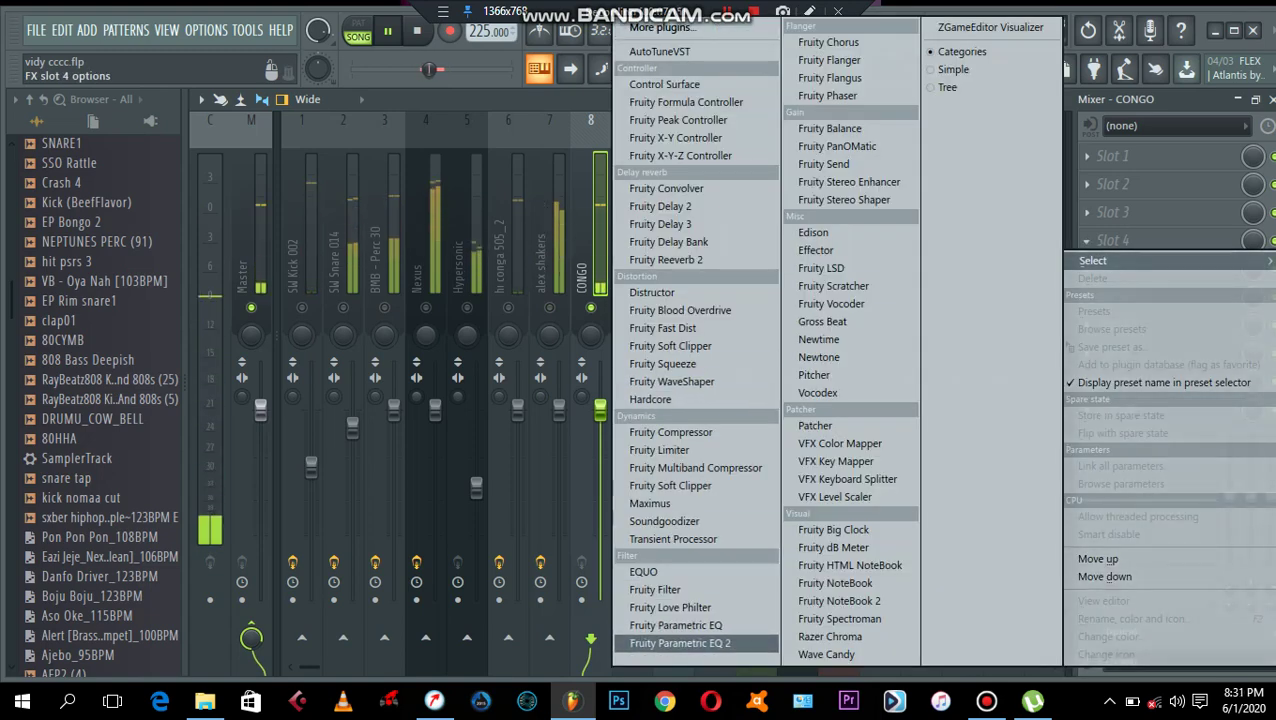
pyautogui.click(680, 643)
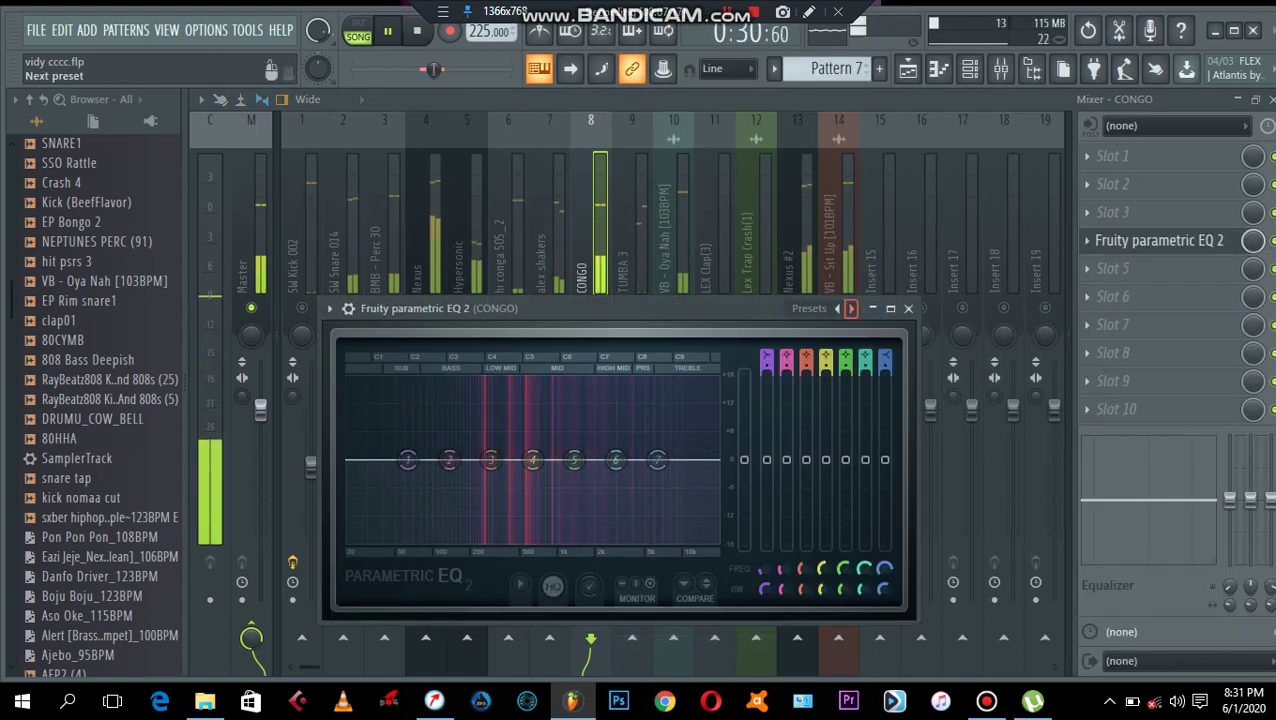
# Step: Apply the 40Hz + 18kHz cut preset to CONGO, narrow the cutoffs to just under 200 Hz and about 9.4 kHz, and close the equalizer
pyautogui.rightClick(851, 308)
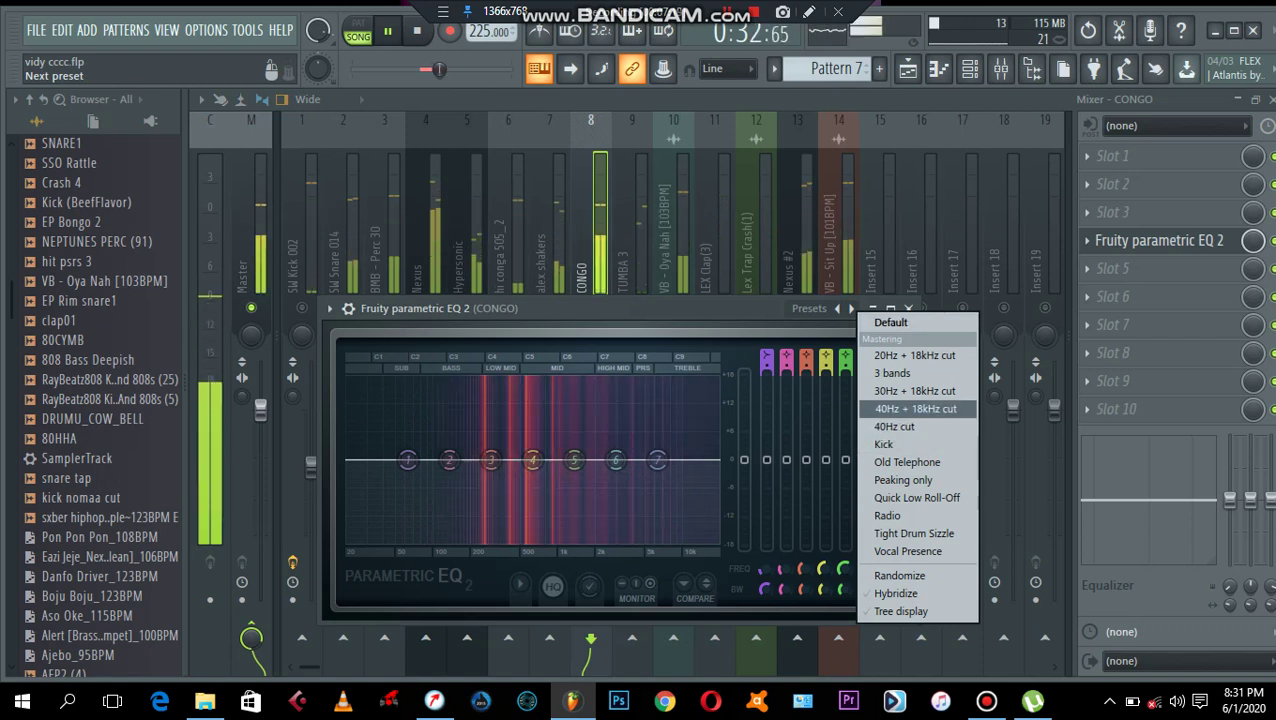
pyautogui.click(914, 408)
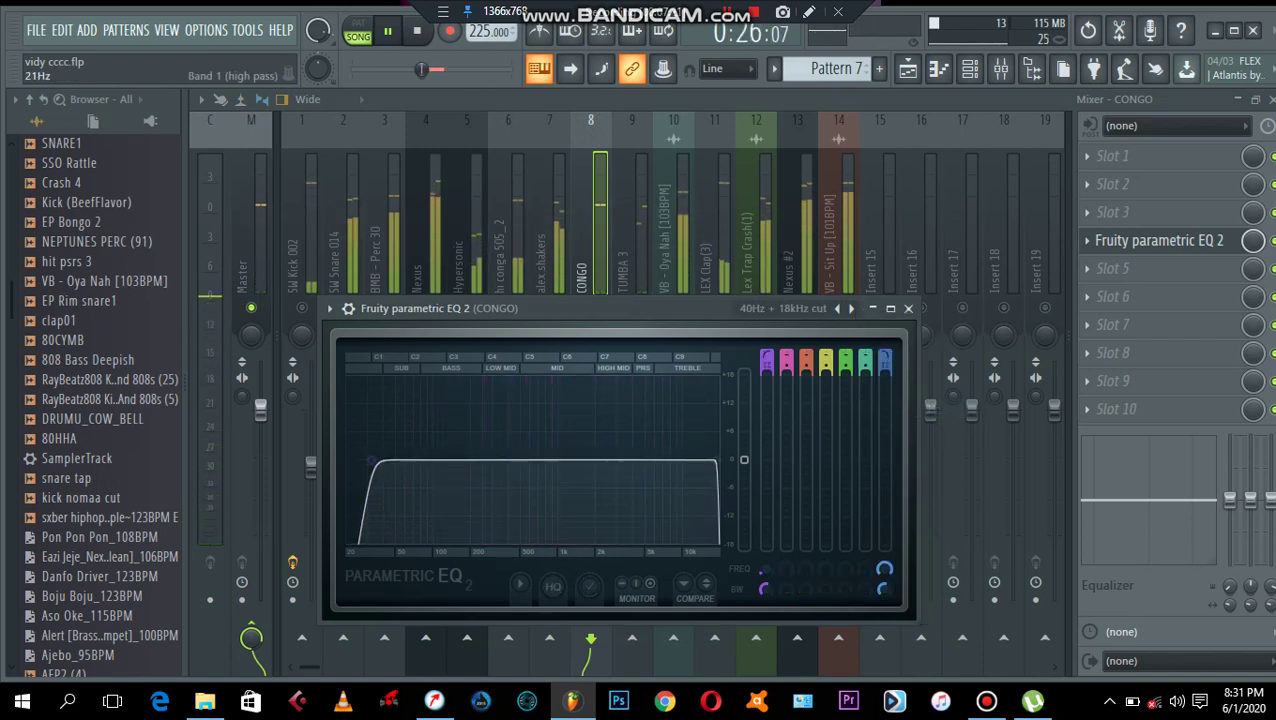
pyautogui.moveTo(372, 461); pyautogui.dragTo(469, 460)
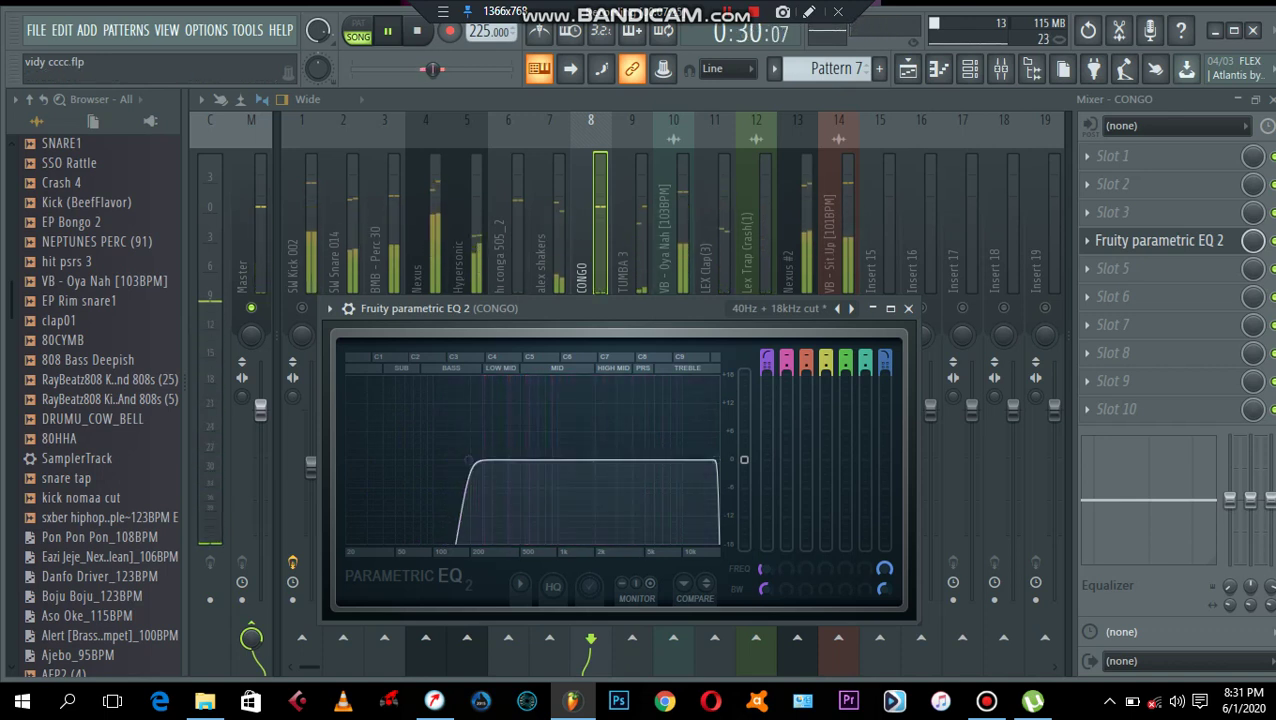
pyautogui.moveTo(712, 461); pyautogui.dragTo(678, 460)
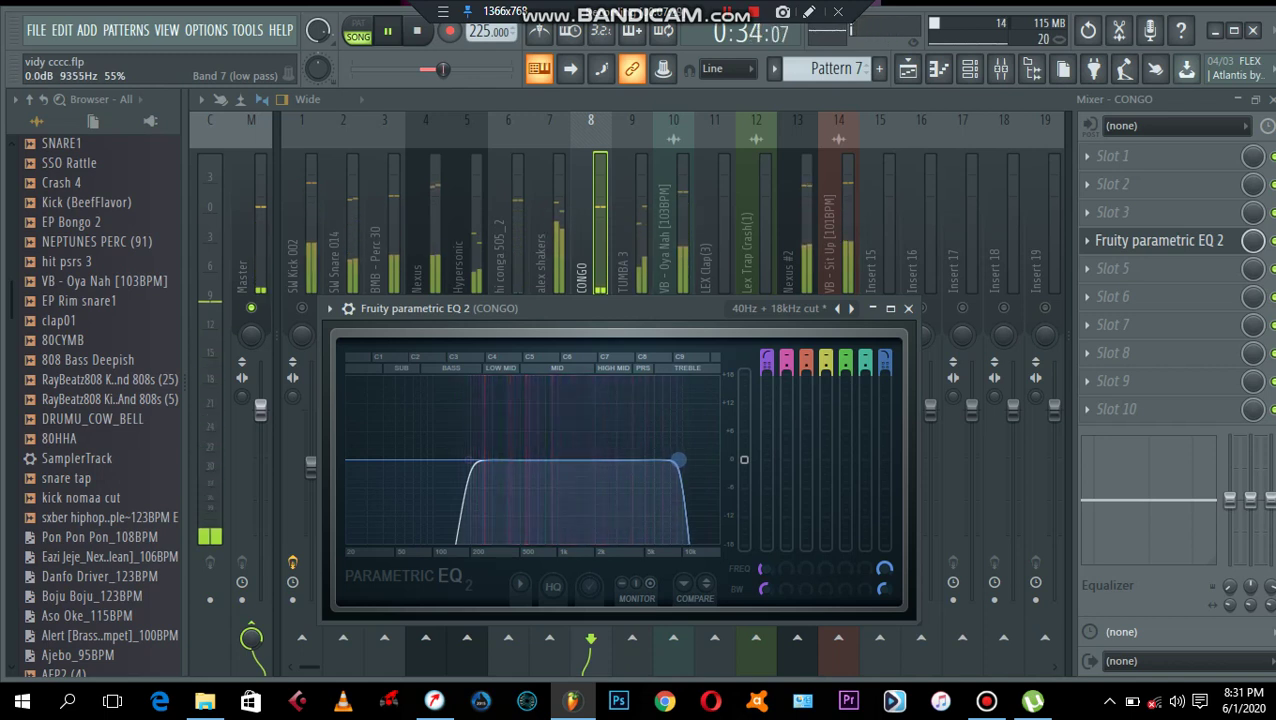
pyautogui.click(908, 308)
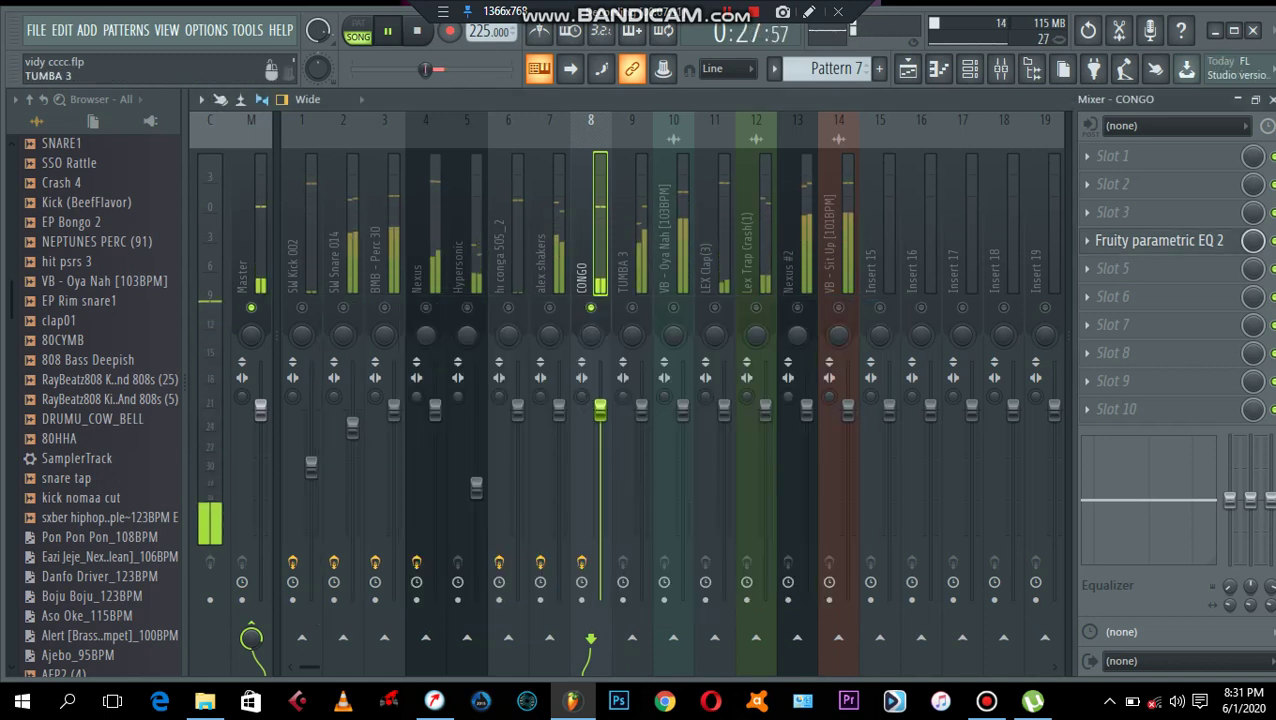
# Step: Solo the TUMBA 3 track and load Fruity Parametric EQ 2 into its slot 4
pyautogui.rightClick(632, 308)
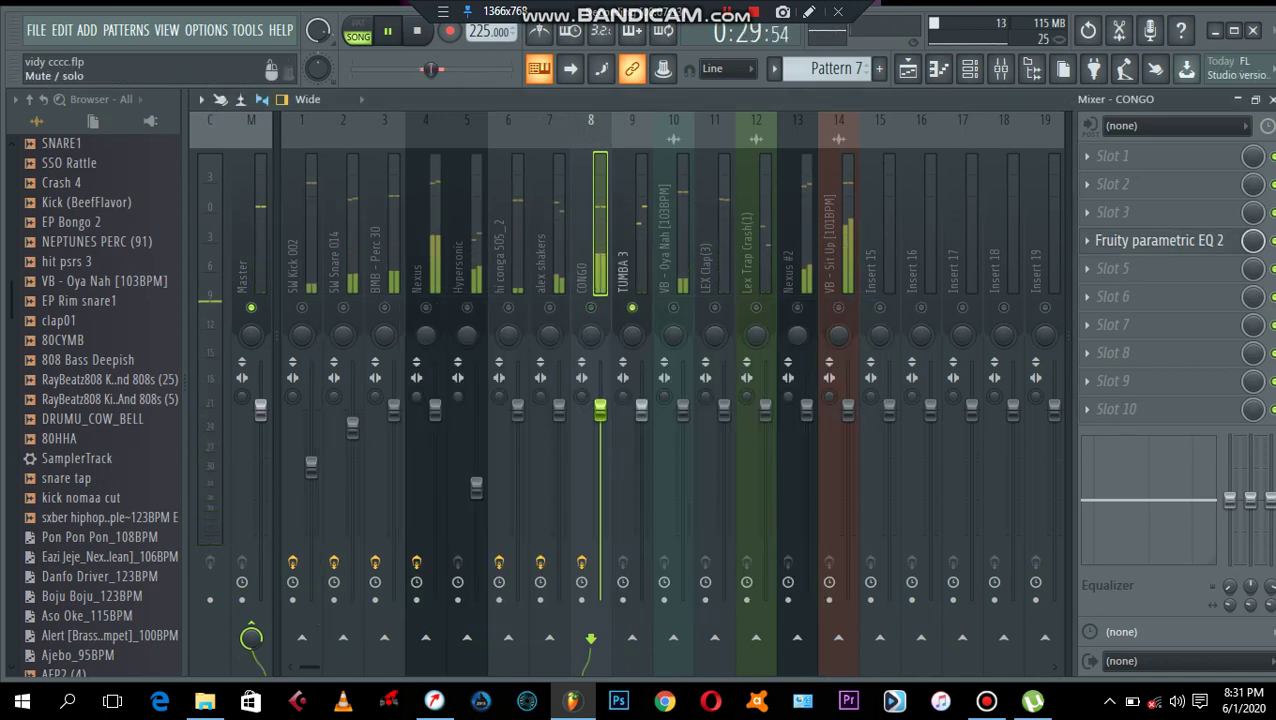
pyautogui.click(628, 272)
pyautogui.click(1087, 241)
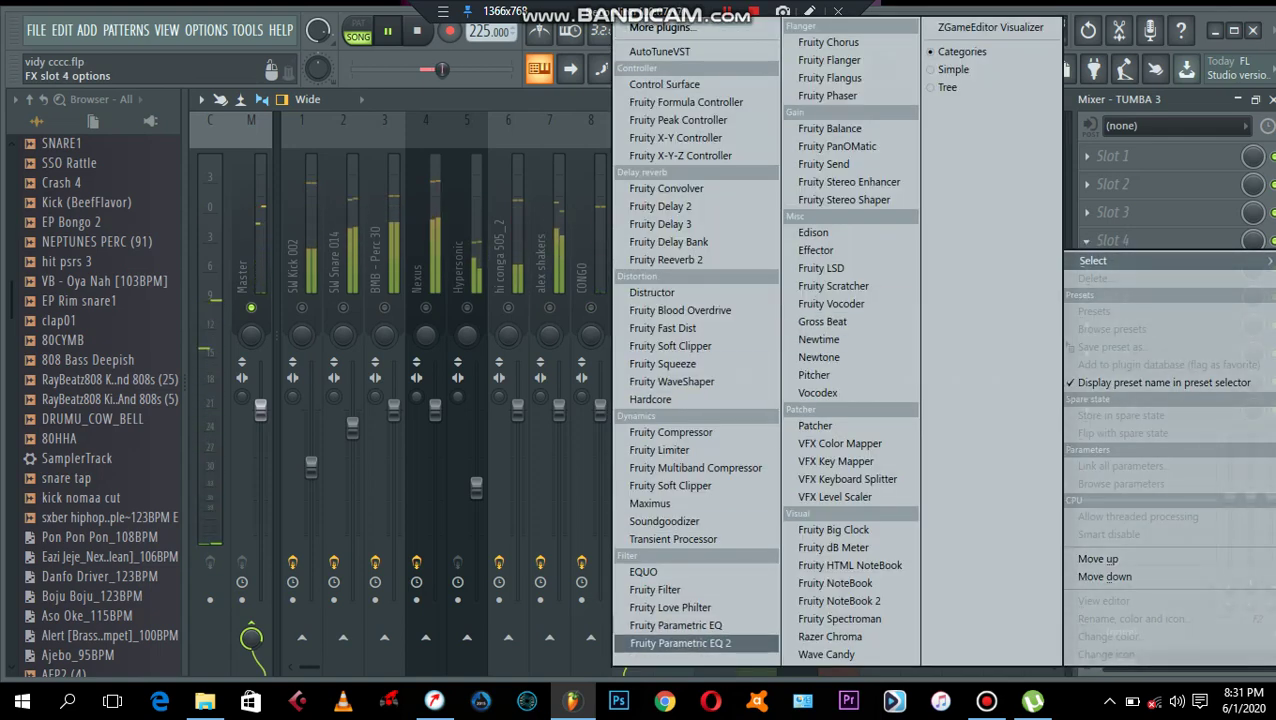
pyautogui.click(660, 643)
# Step: Apply the 40Hz + 18kHz cut preset to TUMBA 3, narrow the cutoffs to between 100 and 200 Hz and about 9.5 kHz, and close the equalizer
pyautogui.click(887, 357)
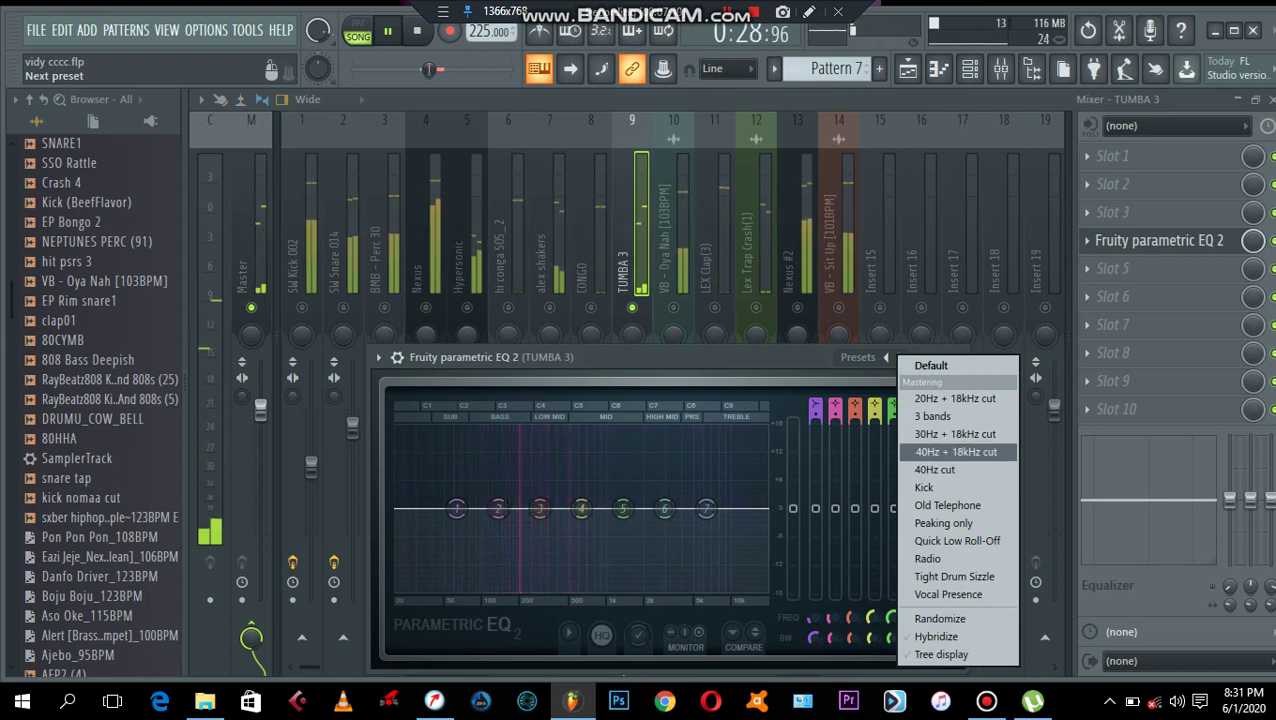
pyautogui.click(955, 451)
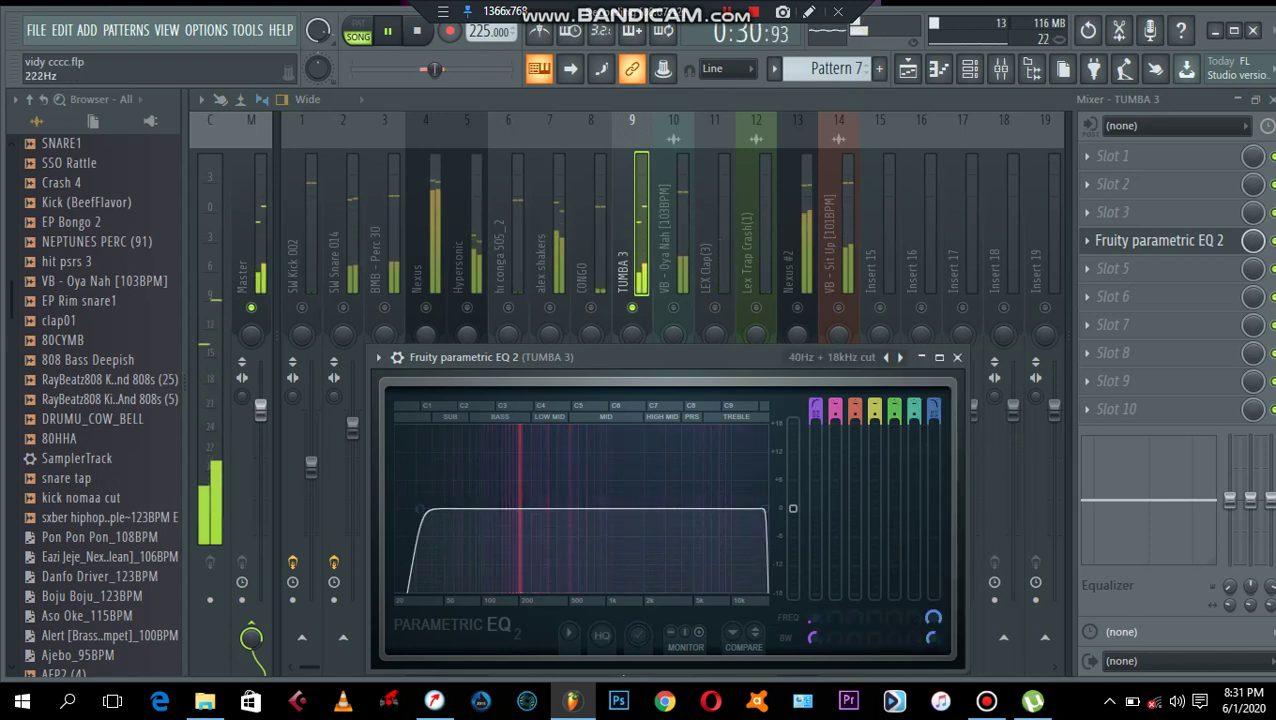
pyautogui.moveTo(420, 509); pyautogui.dragTo(505, 511)
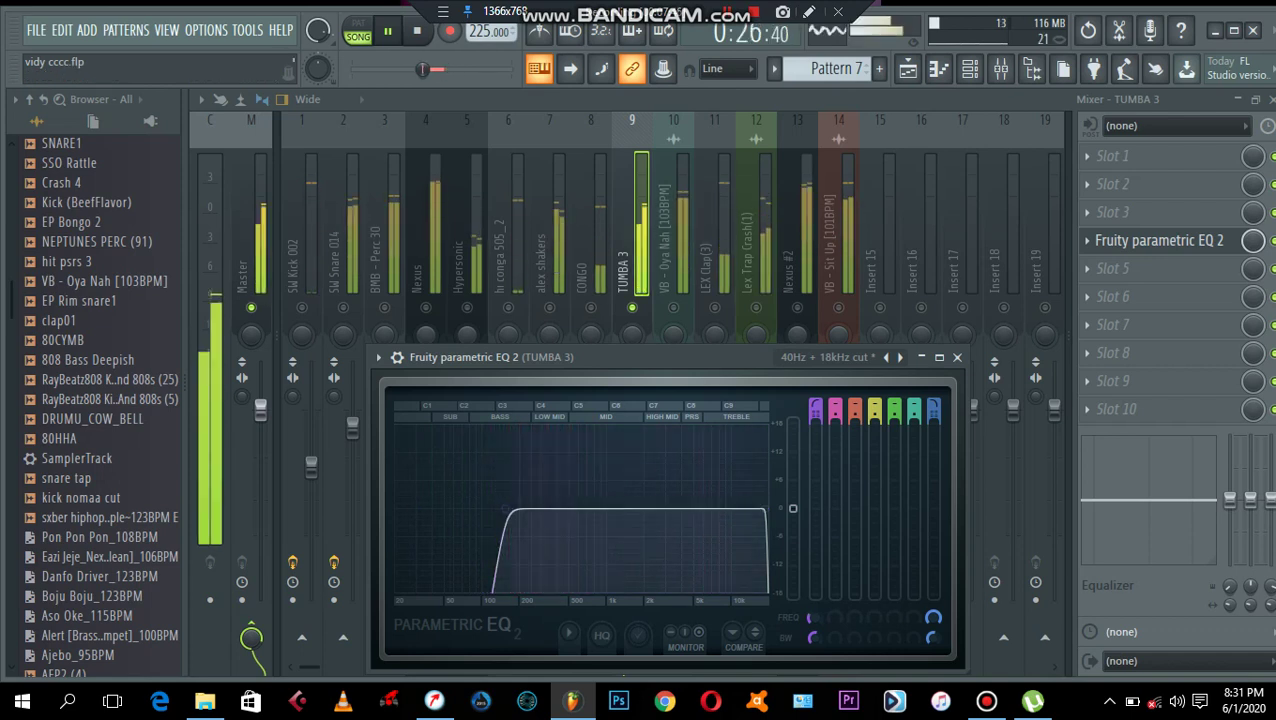
pyautogui.moveTo(766, 510); pyautogui.dragTo(727, 510)
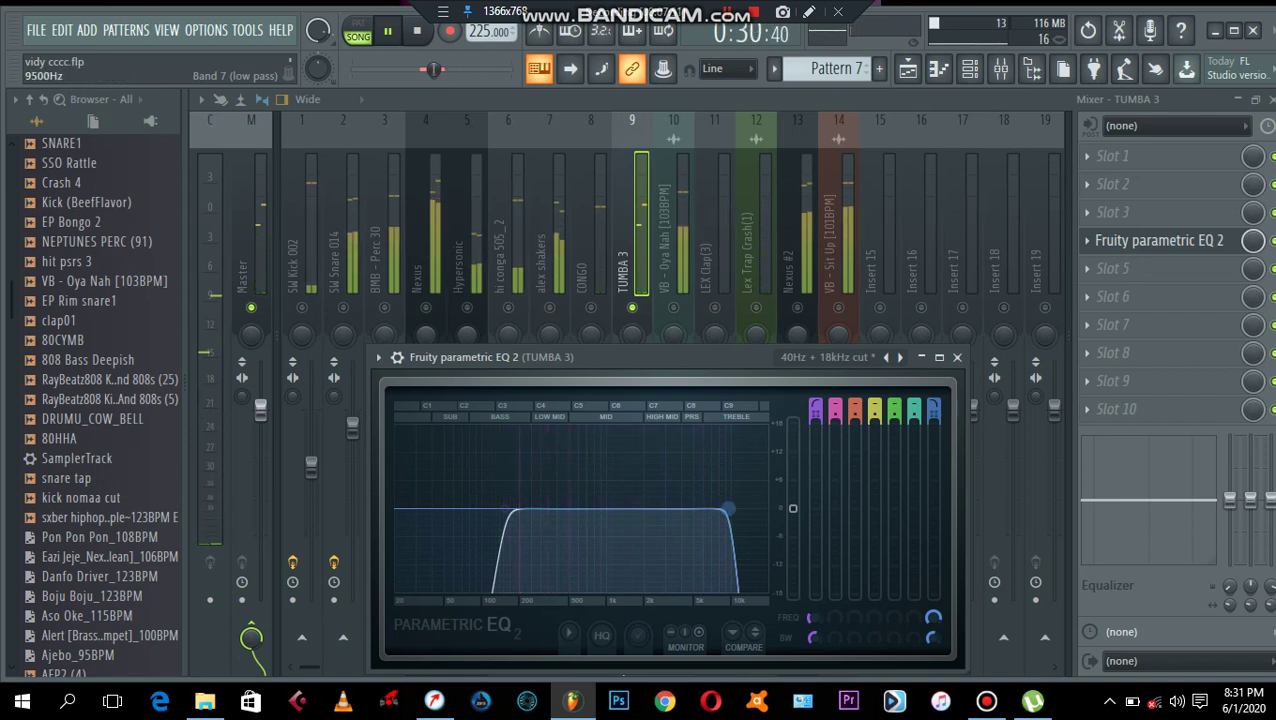
pyautogui.click(957, 357)
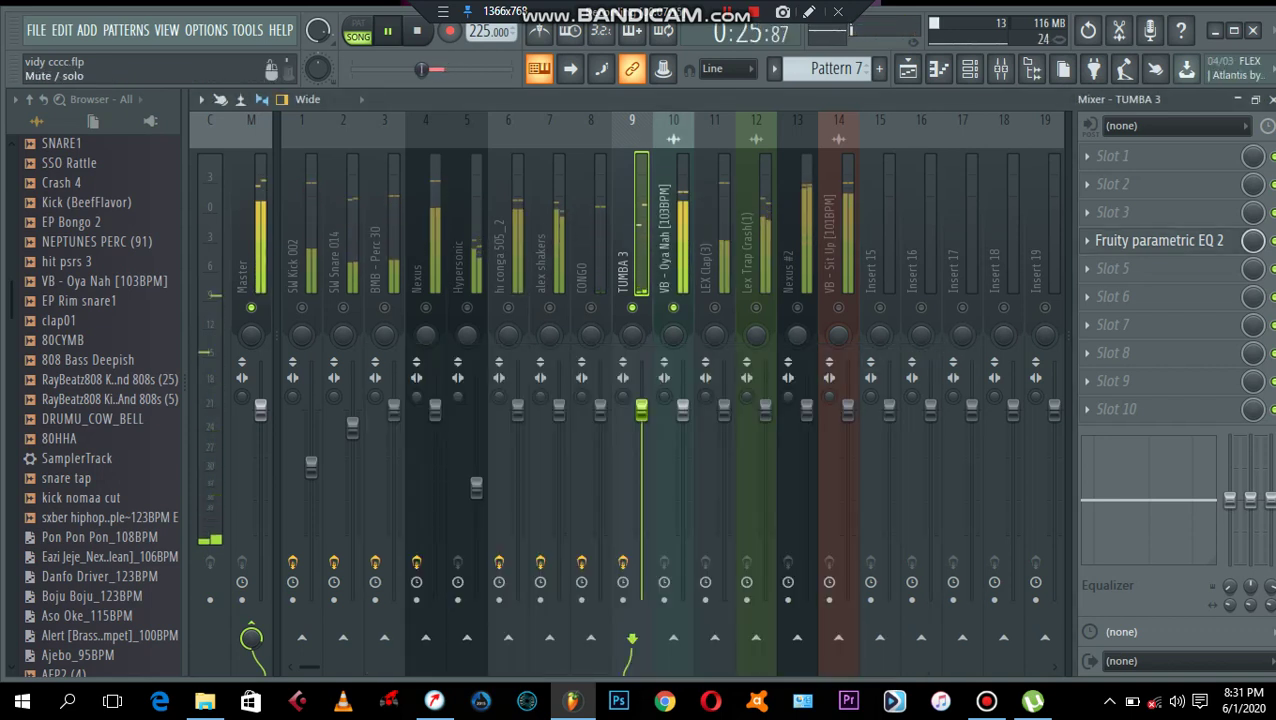
# Step: Audition TUMBA 3 together with the VB - Oya Nah and Nexus #2 tracks
pyautogui.press('space')
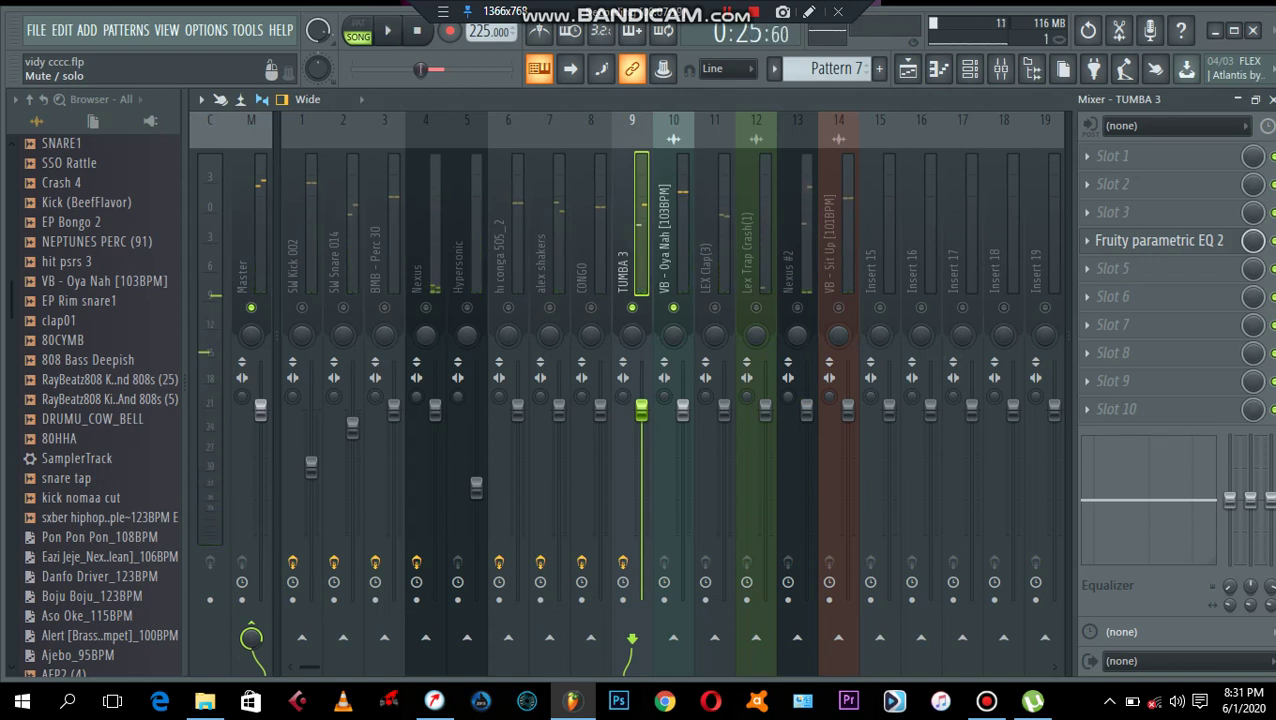
pyautogui.press('space')
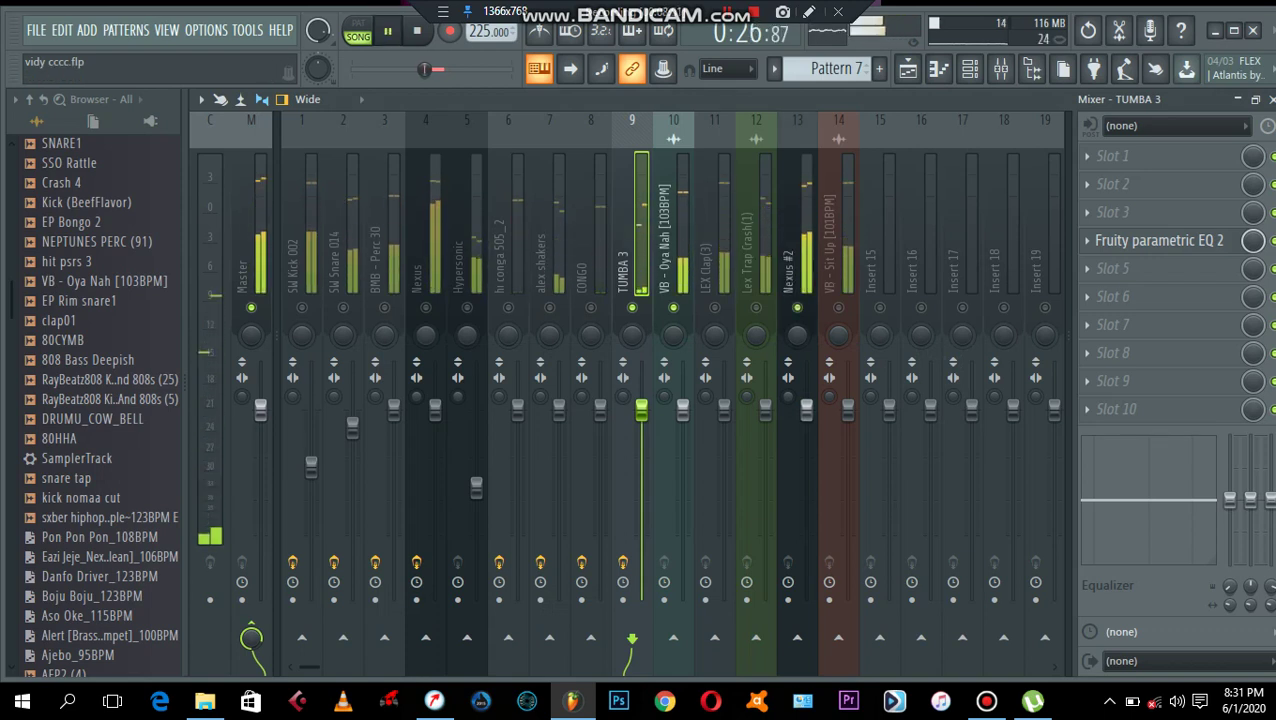
pyautogui.press('space')
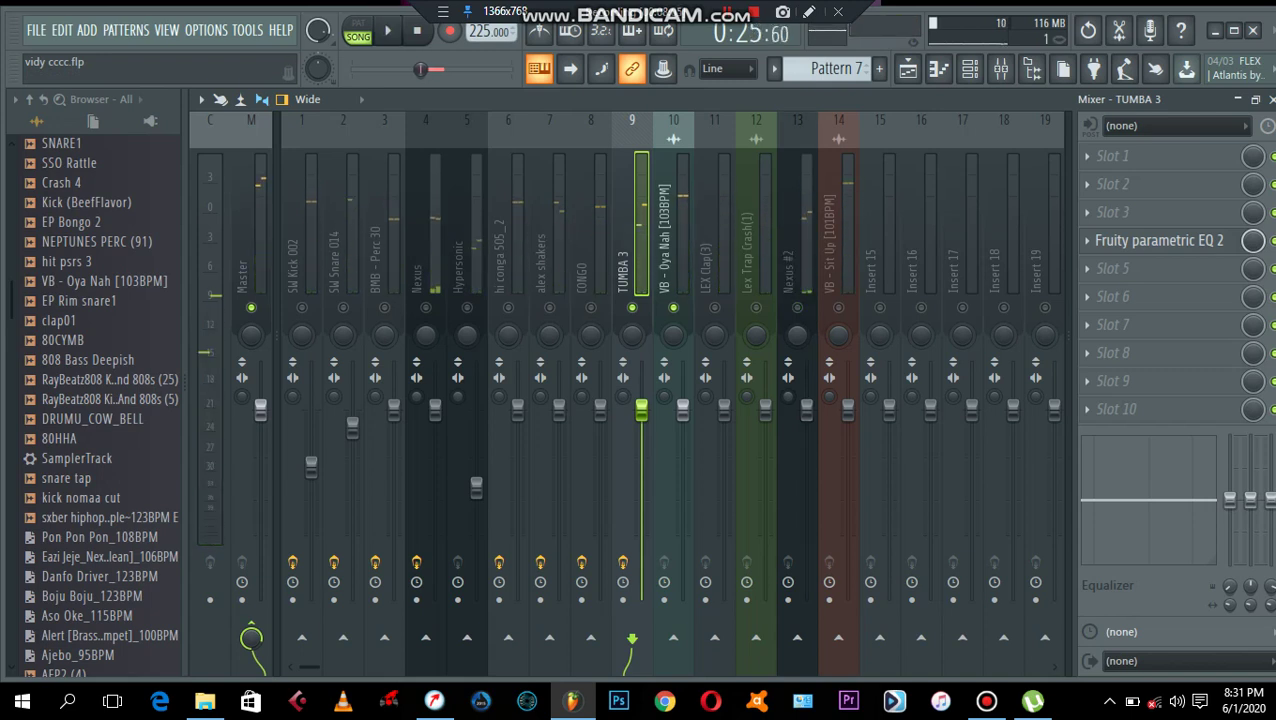
# Step: Clear the current solo selection, solo only the SW Kick 002 track and start playback
pyautogui.rightClick(302, 308)
pyautogui.rightClick(302, 308)
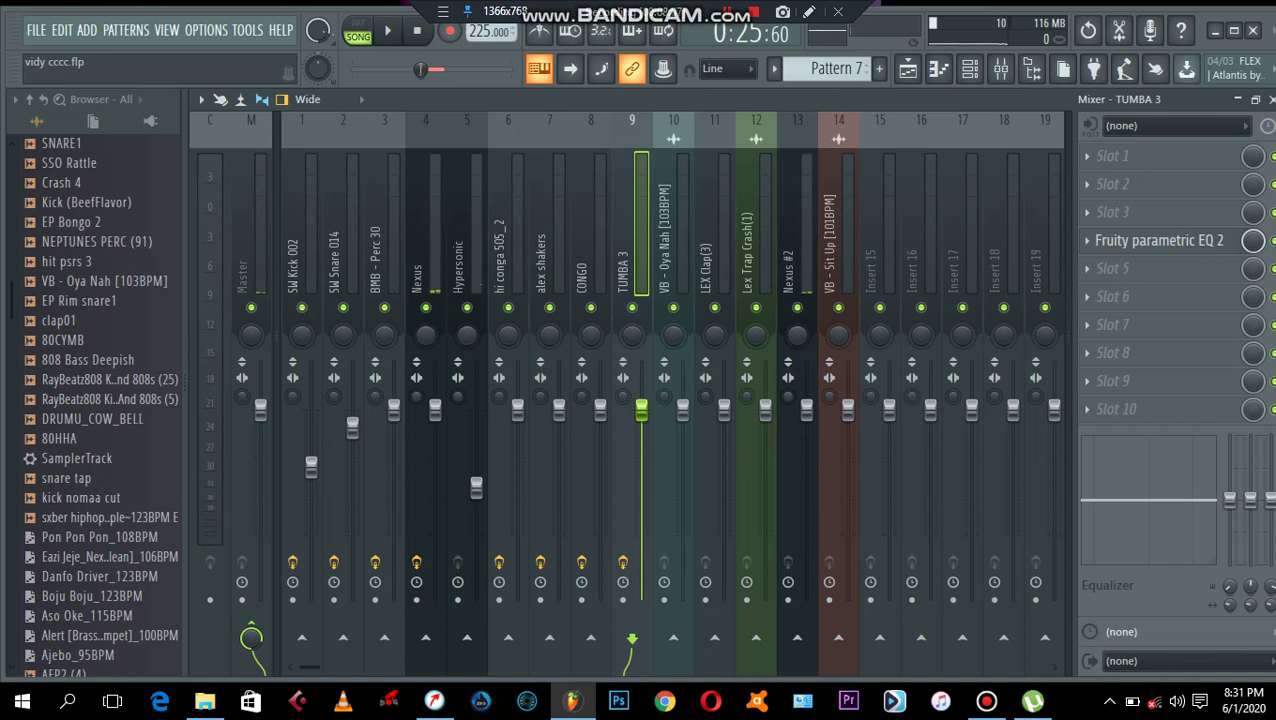
pyautogui.rightClick(302, 308)
pyautogui.press('space')
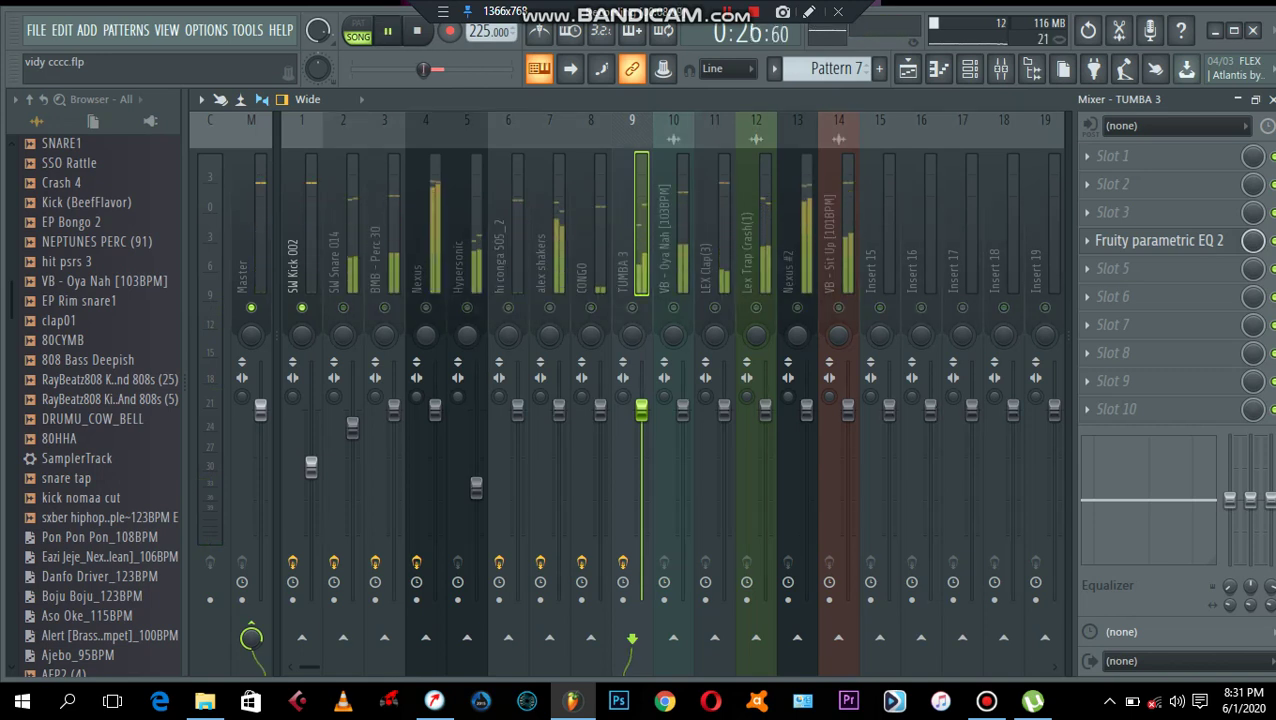
# Step: Unmute SW Snare 014 alongside the kick, lower its volume slightly and play the two together to check the balance
pyautogui.click(343, 308)
pyautogui.press('space')
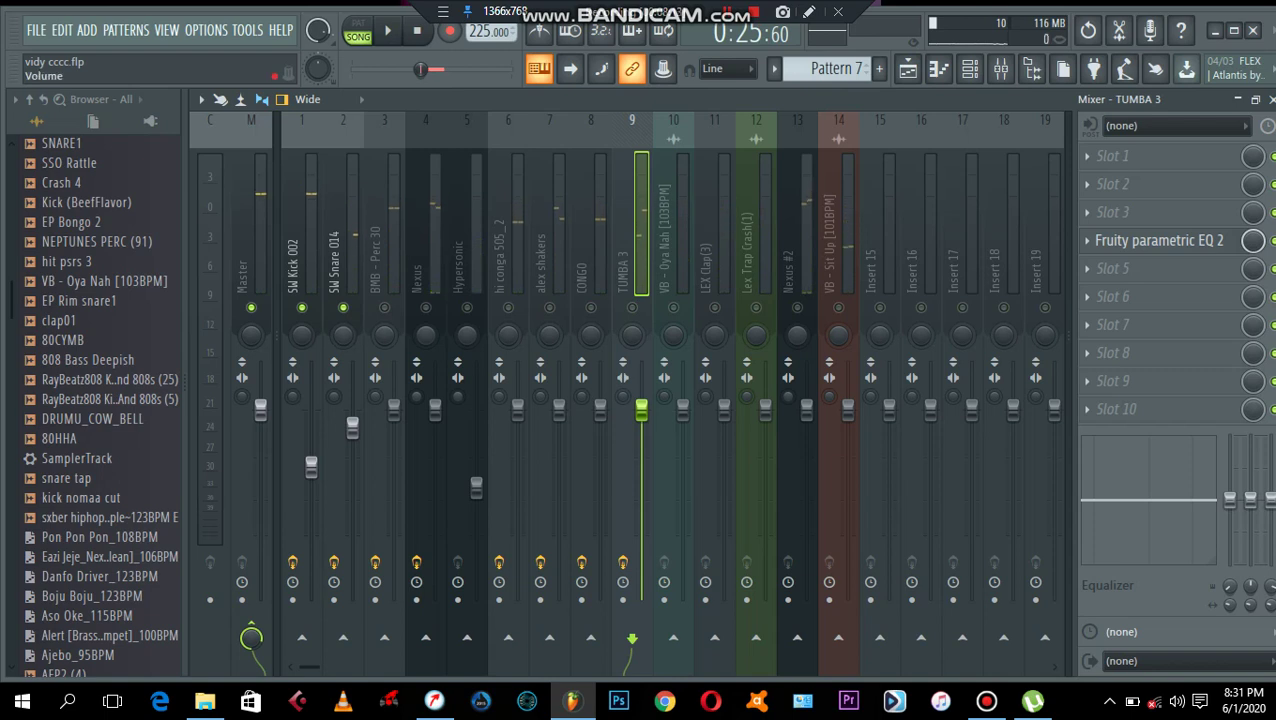
pyautogui.click(352, 428)
pyautogui.moveTo(352, 438); pyautogui.dragTo(352, 442)
pyautogui.press('space')
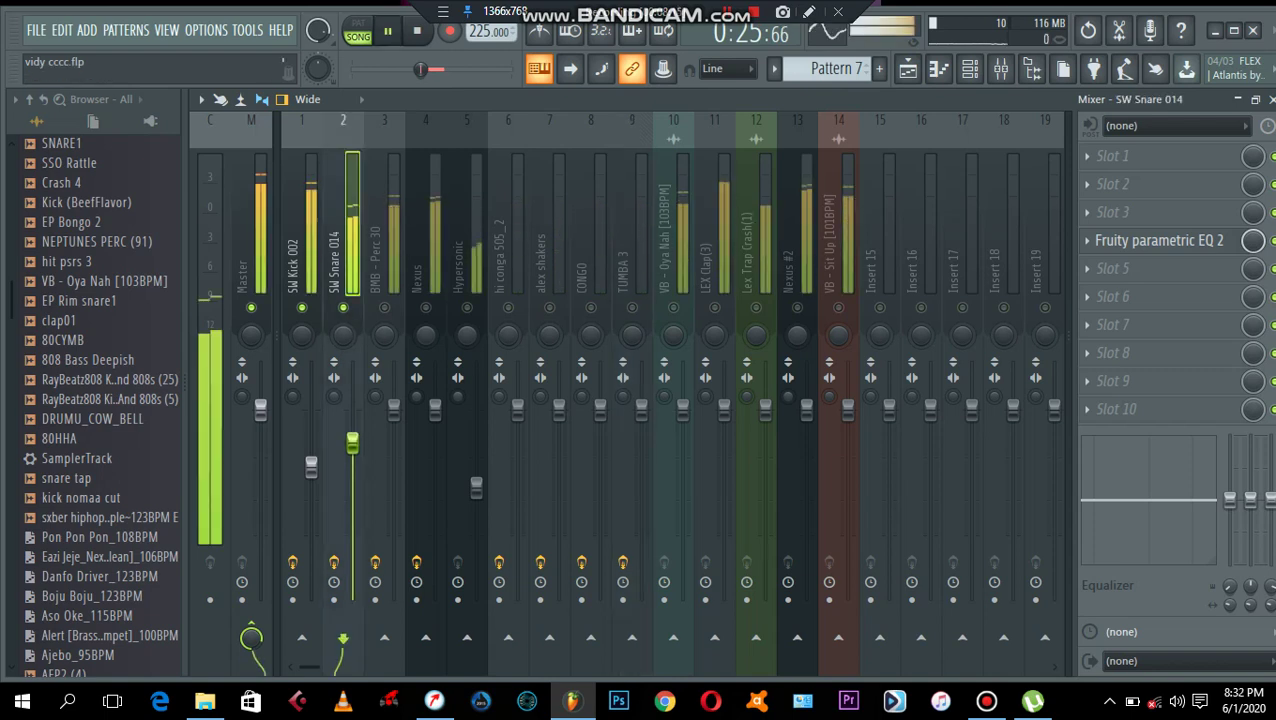
pyautogui.press('space')
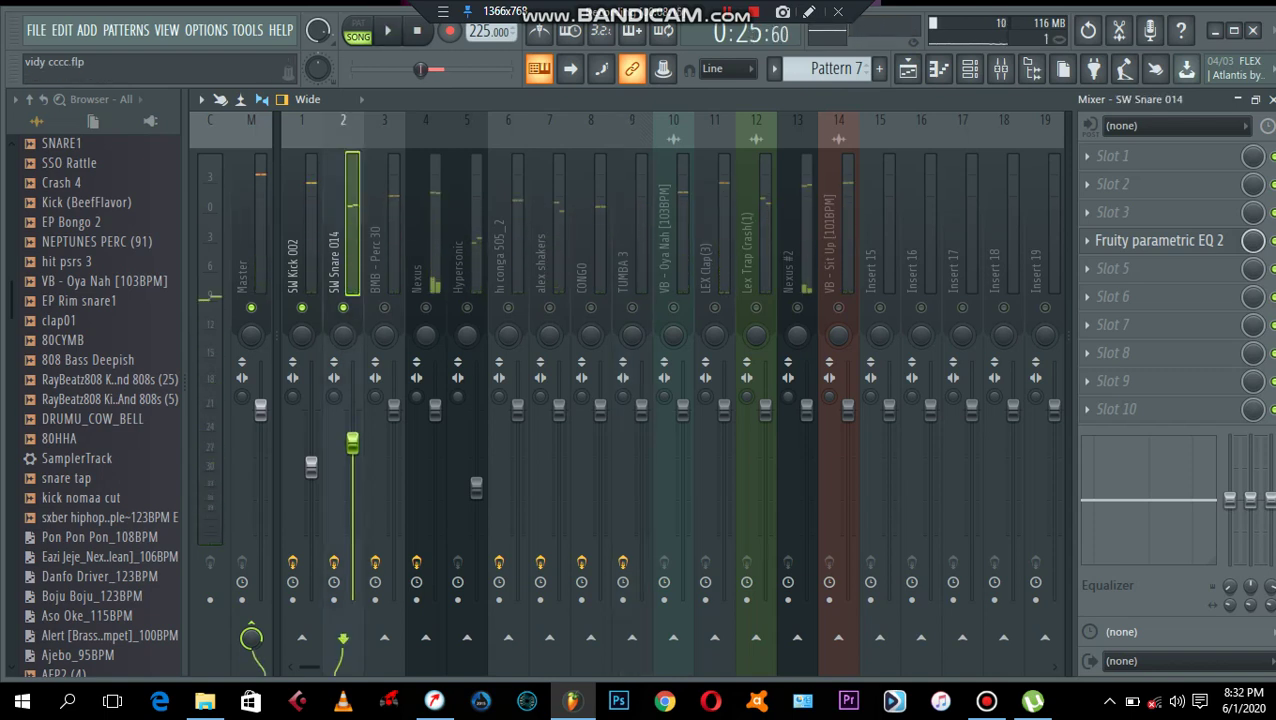
pyautogui.press('space')
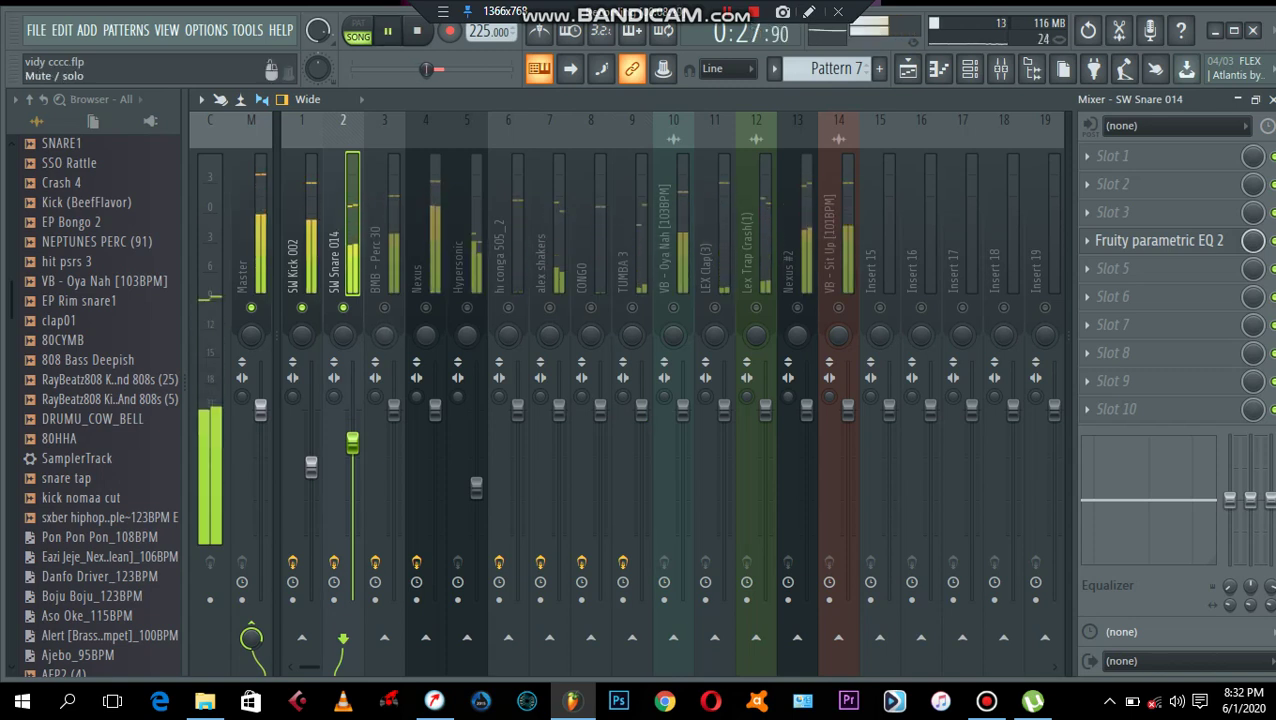
# Step: Unmute BMB - Perc 30, Nexus and Hypersonic, pan the percussion left, lower it and Nexus, and raise Hypersonic slightly
pyautogui.moveTo(394, 408); pyautogui.dragTo(394, 485)
pyautogui.moveTo(384, 336); pyautogui.dragTo(384, 376)
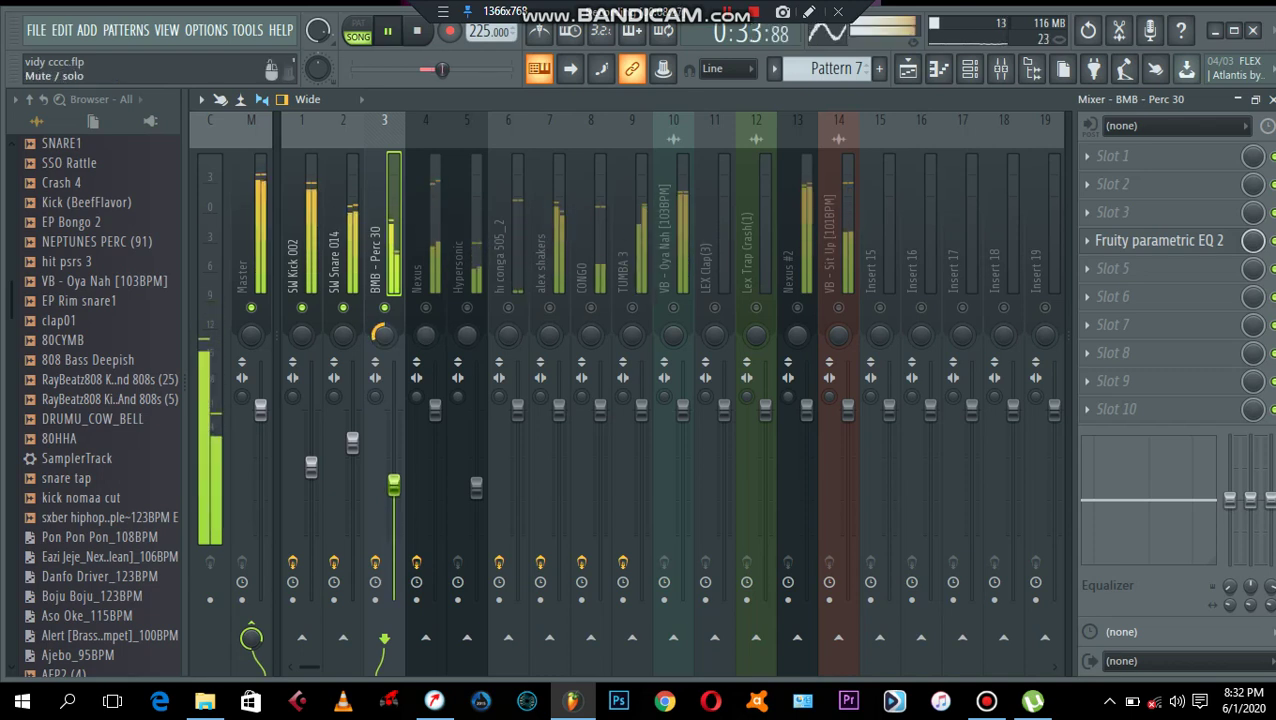
pyautogui.moveTo(435, 408); pyautogui.dragTo(435, 462)
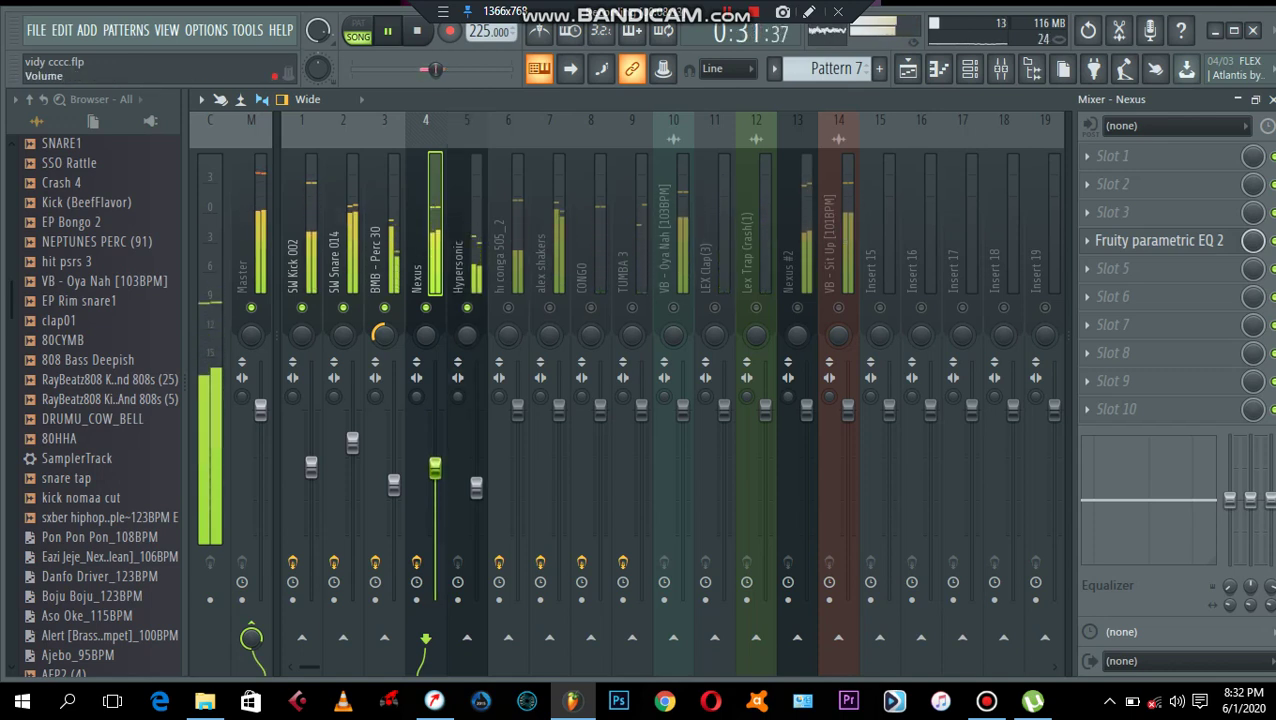
pyautogui.moveTo(476, 487); pyautogui.dragTo(476, 497)
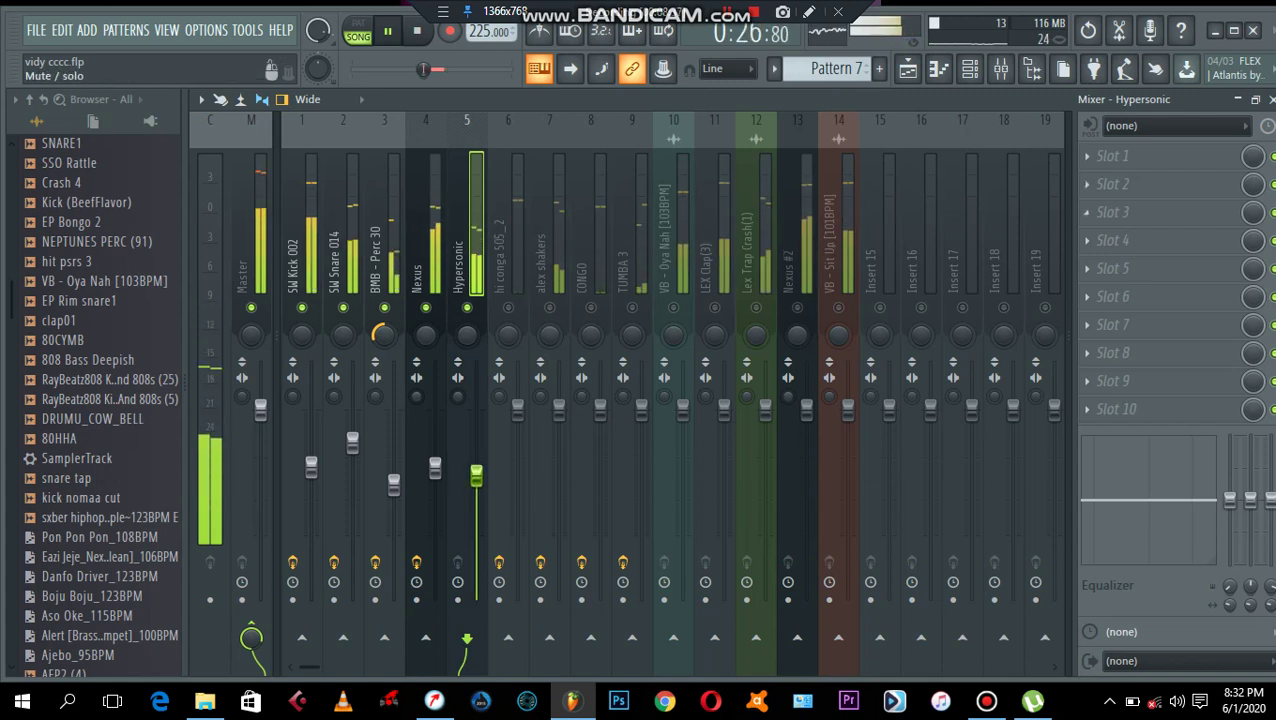
# Step: Unmute hi conga 505_2, panned right at about -4.9 dB, and alex shakers at about -7.8 dB
pyautogui.click(508, 307)
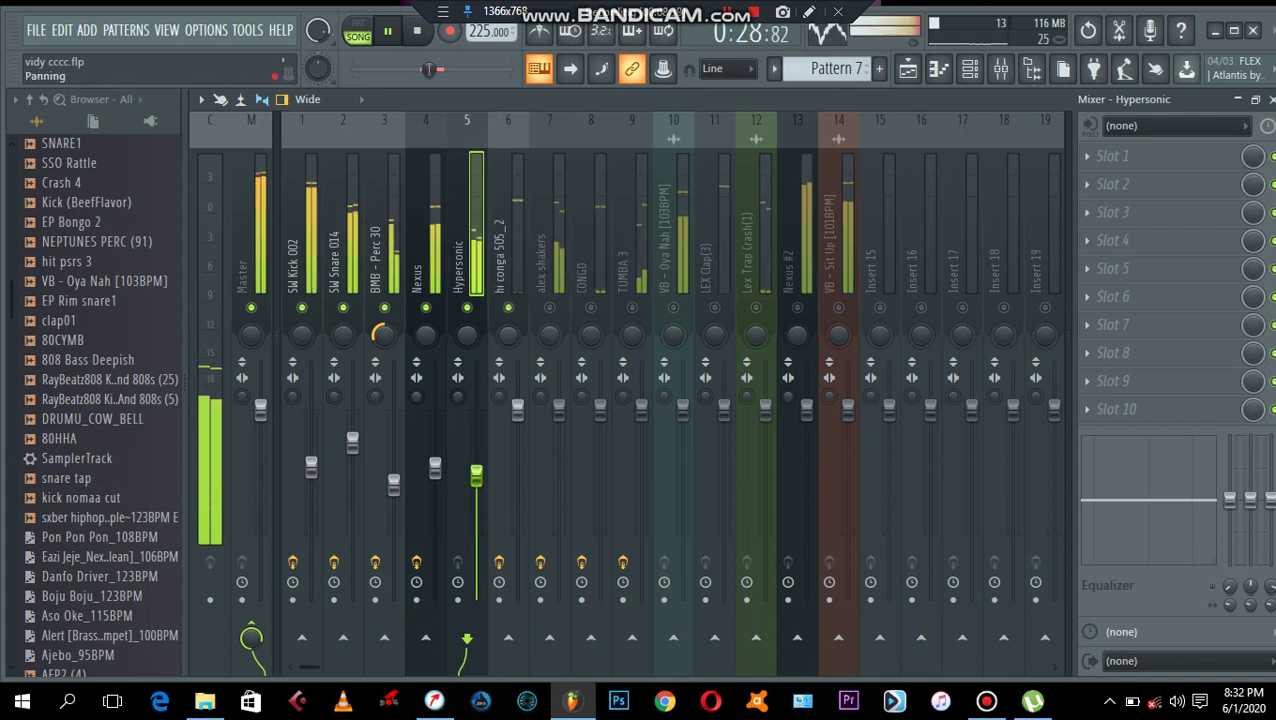
pyautogui.moveTo(508, 335); pyautogui.dragTo(508, 320)
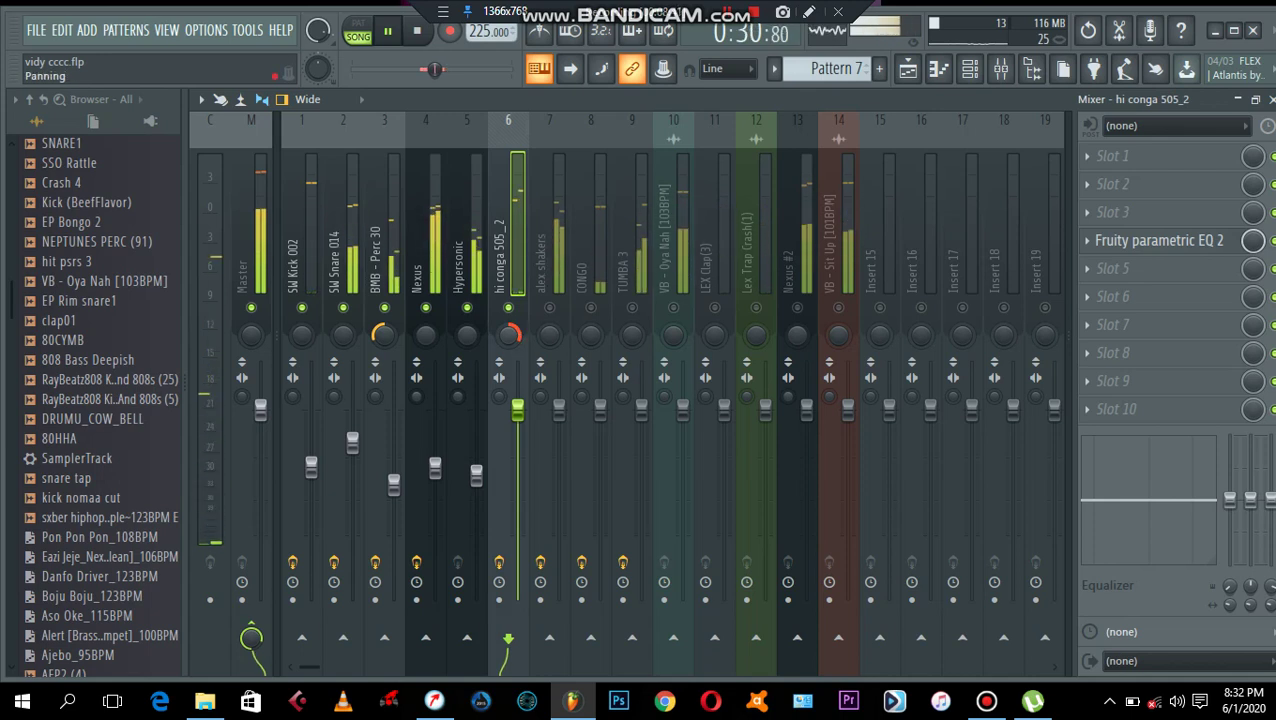
pyautogui.moveTo(517, 410); pyautogui.dragTo(517, 447)
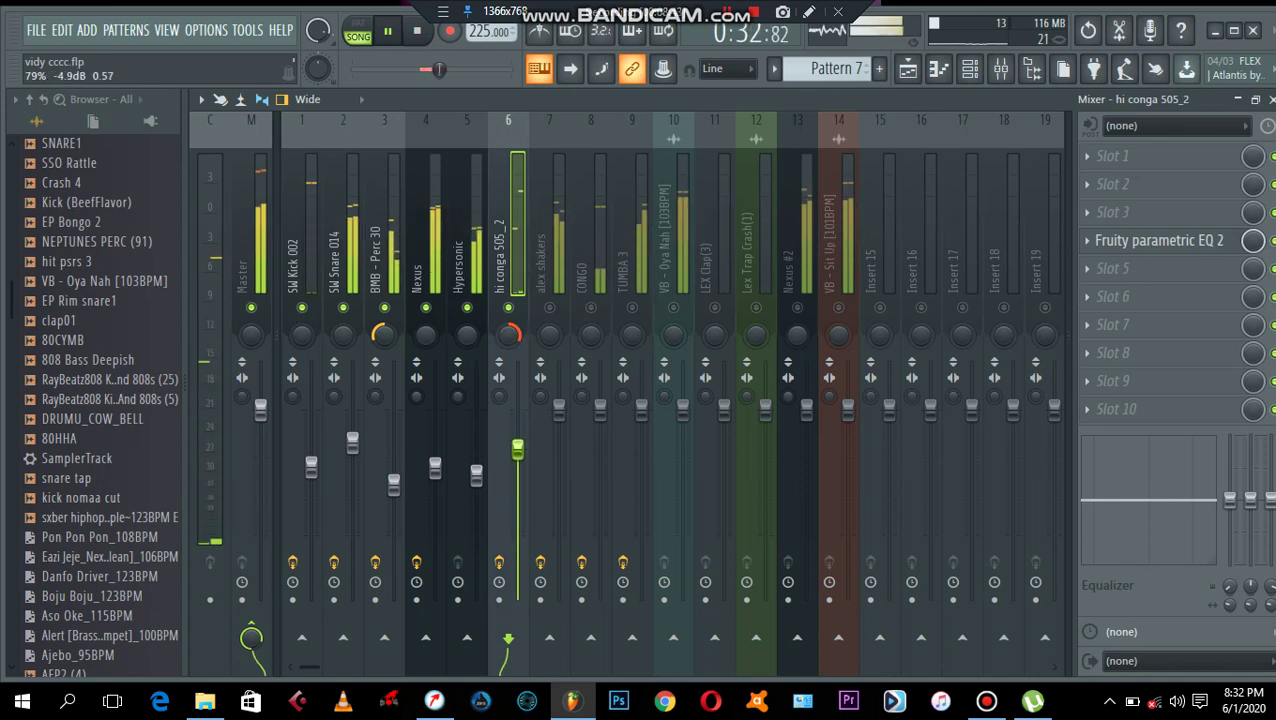
pyautogui.click(549, 307)
pyautogui.moveTo(559, 410); pyautogui.dragTo(559, 457)
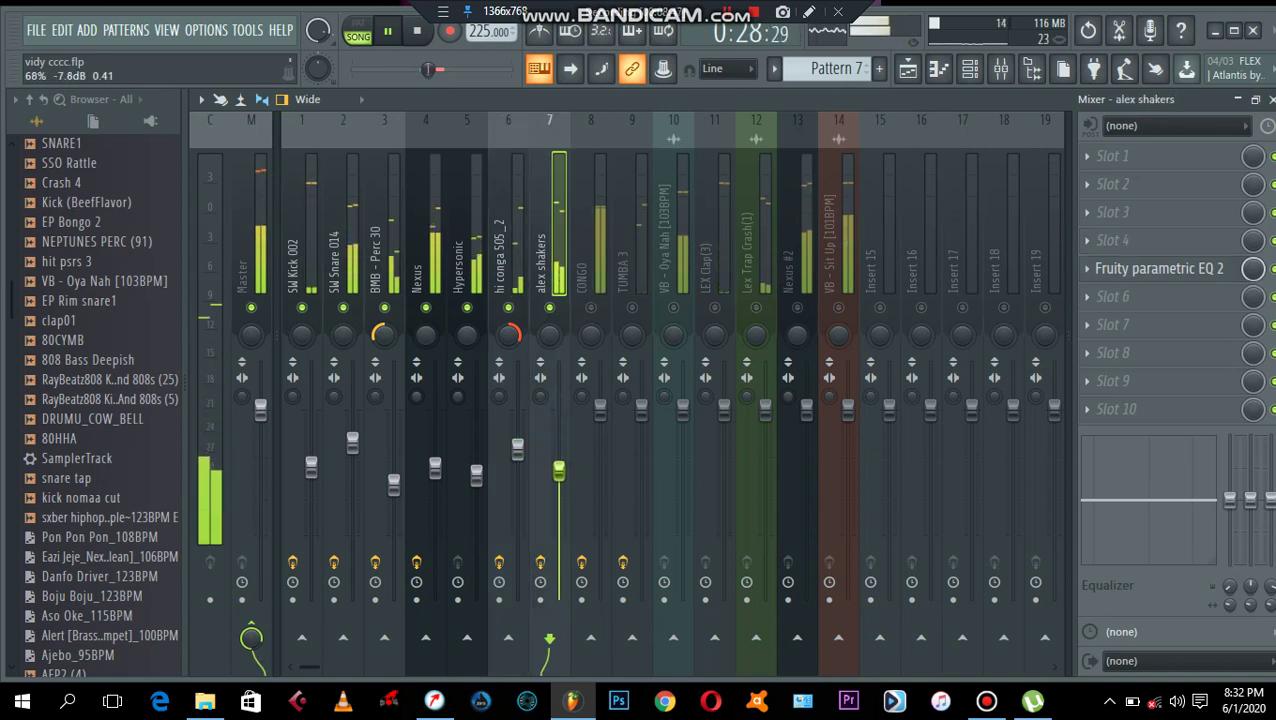
# Step: Unmute CONGO, pan it slightly left and lower its volume, and bring in TUMBA 3 at a reduced level
pyautogui.click(591, 307)
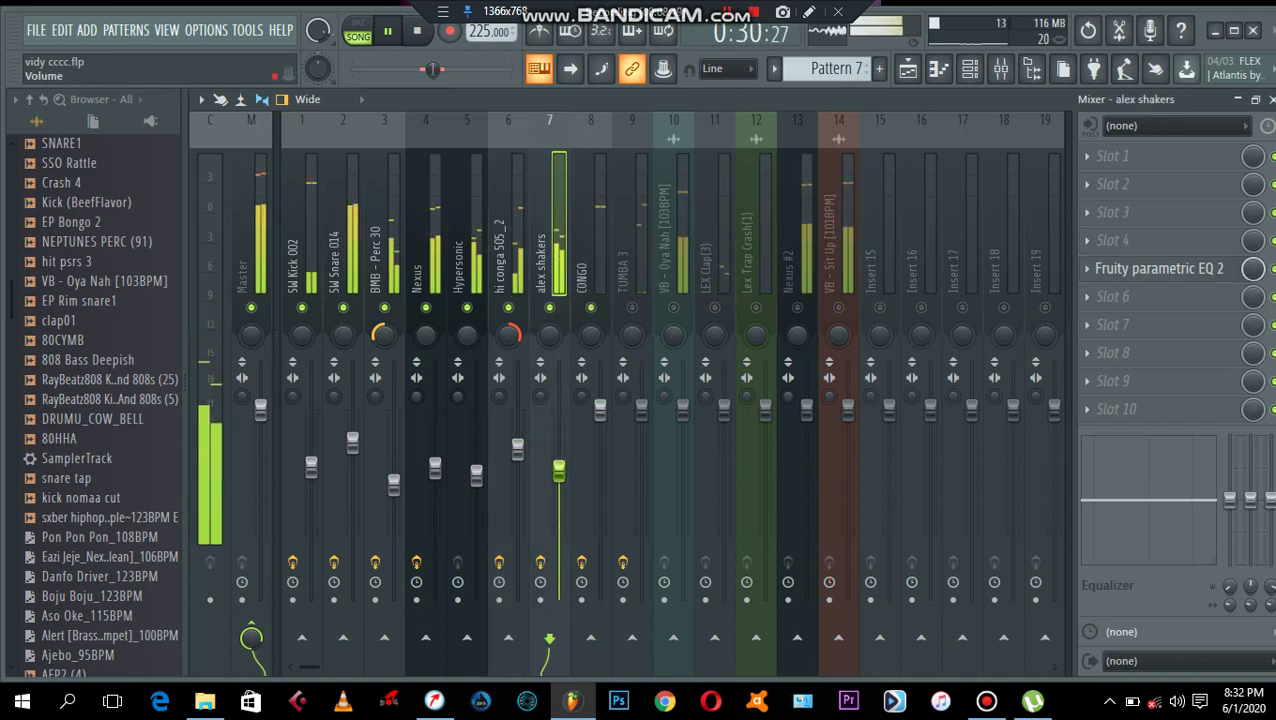
pyautogui.moveTo(591, 335); pyautogui.dragTo(591, 345)
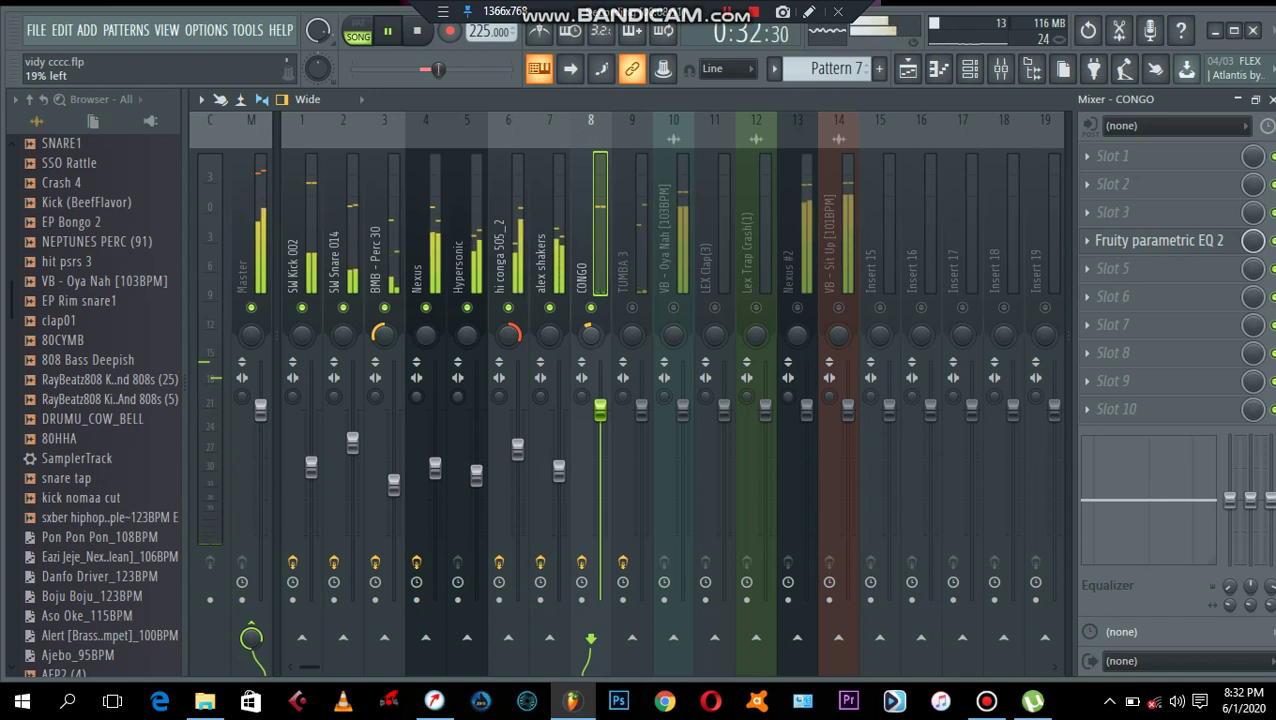
pyautogui.moveTo(600, 410); pyautogui.dragTo(600, 443)
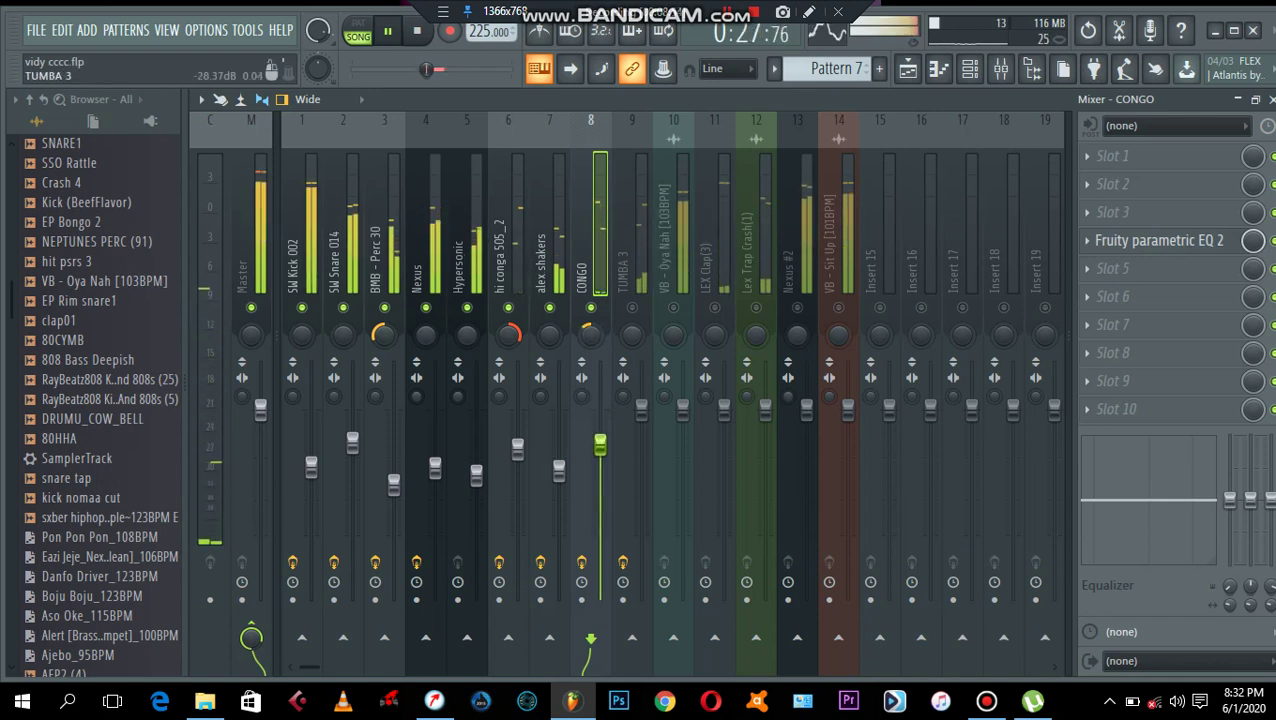
pyautogui.moveTo(641, 410); pyautogui.dragTo(641, 465)
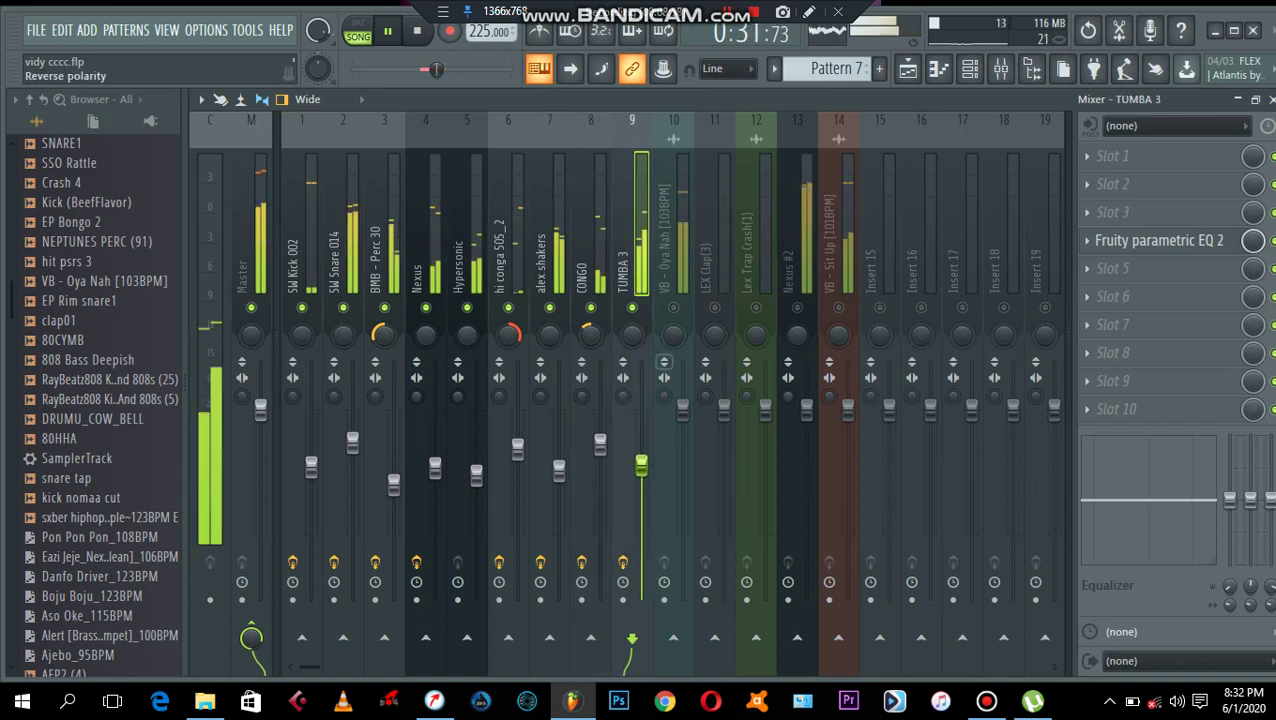
# Step: Unmute and lower VB - Oya Nah, Lex Trap Crash(1) and Nexus #2, setting the crash to about -17.2 dB
pyautogui.moveTo(682, 410); pyautogui.dragTo(682, 457)
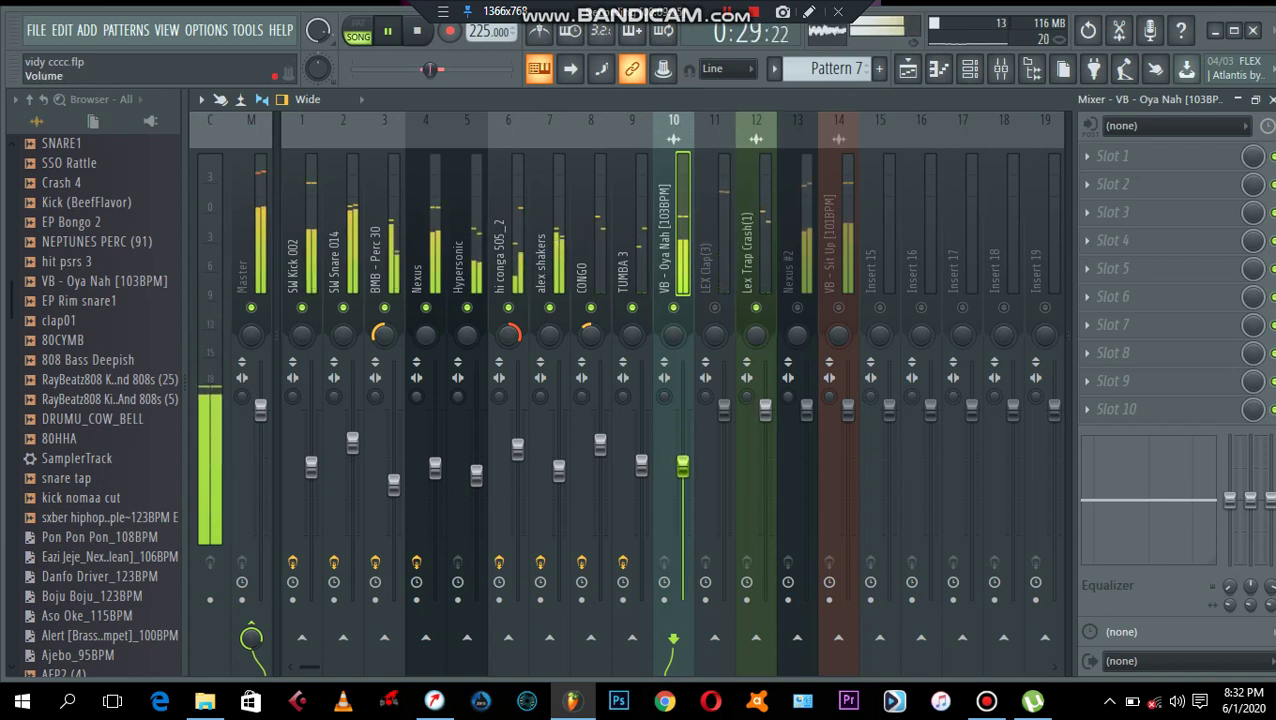
pyautogui.moveTo(765, 410); pyautogui.dragTo(765, 457)
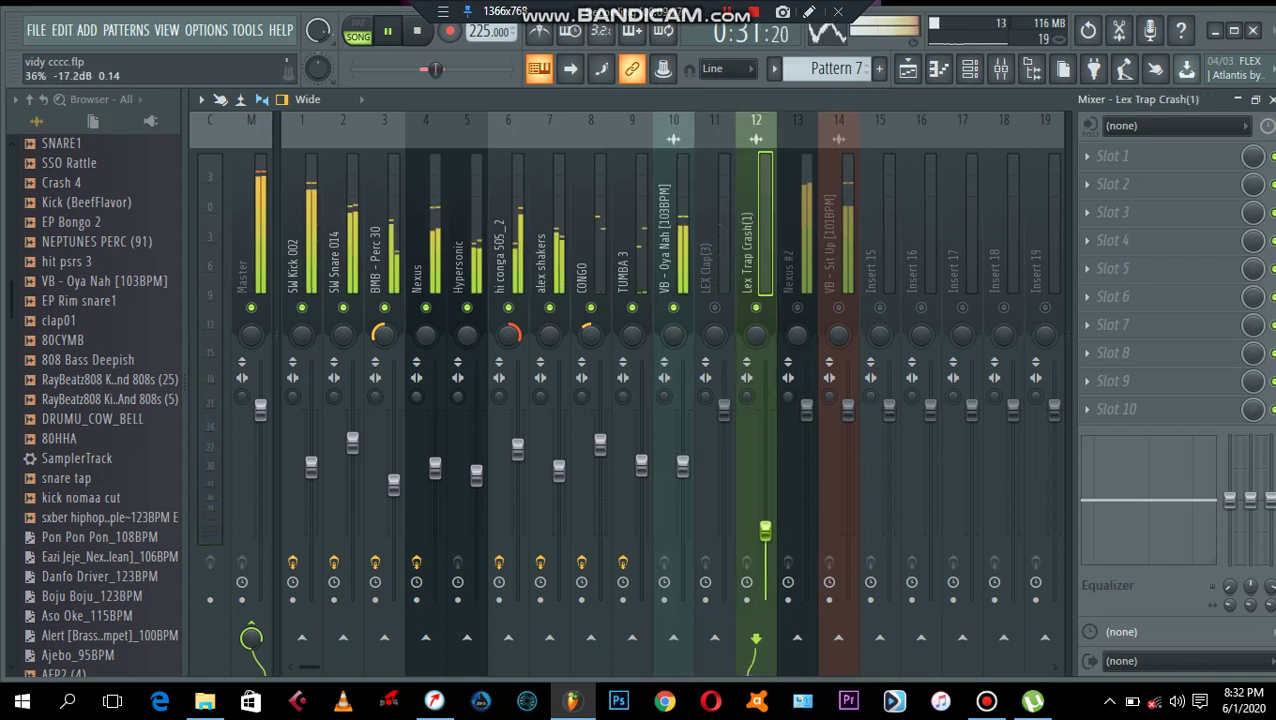
pyautogui.moveTo(806, 410); pyautogui.dragTo(806, 491)
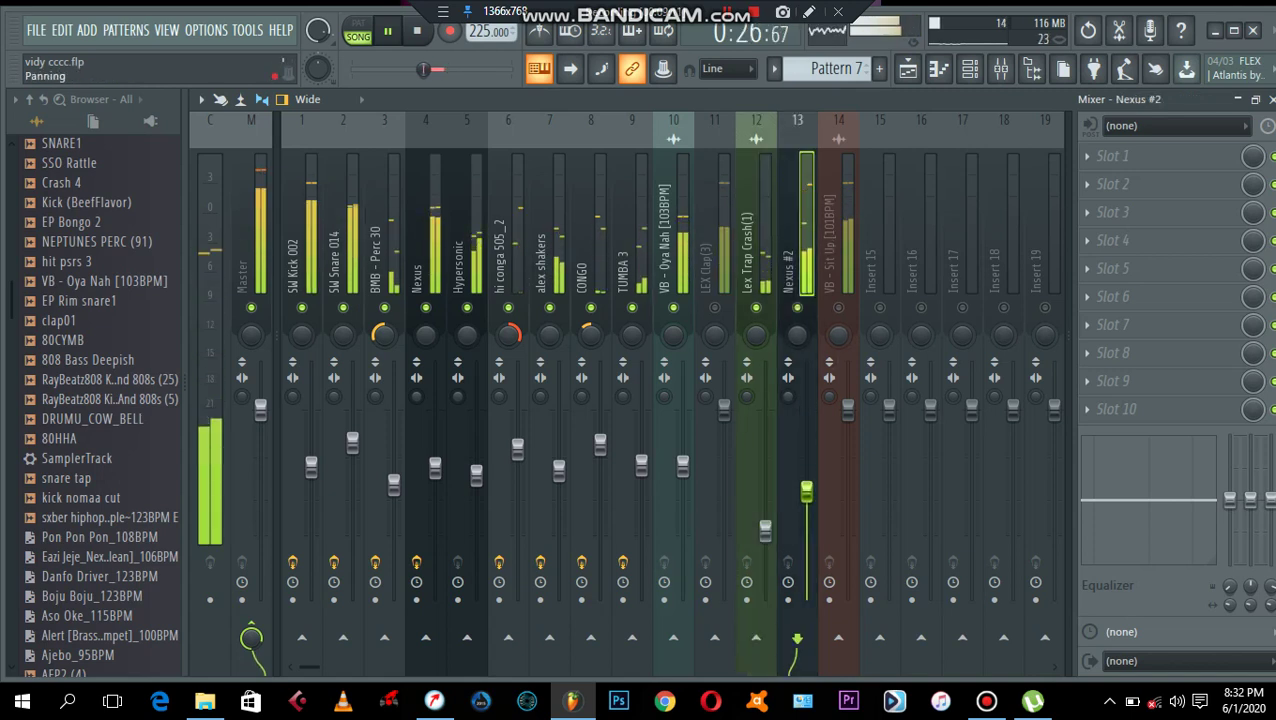
# Step: Unmute VB - Sit Up at about -17.8 dB and LEX Clap(3) at about -11.4 dB, and stop playback
pyautogui.click(838, 308)
pyautogui.moveTo(847, 410); pyautogui.dragTo(847, 513)
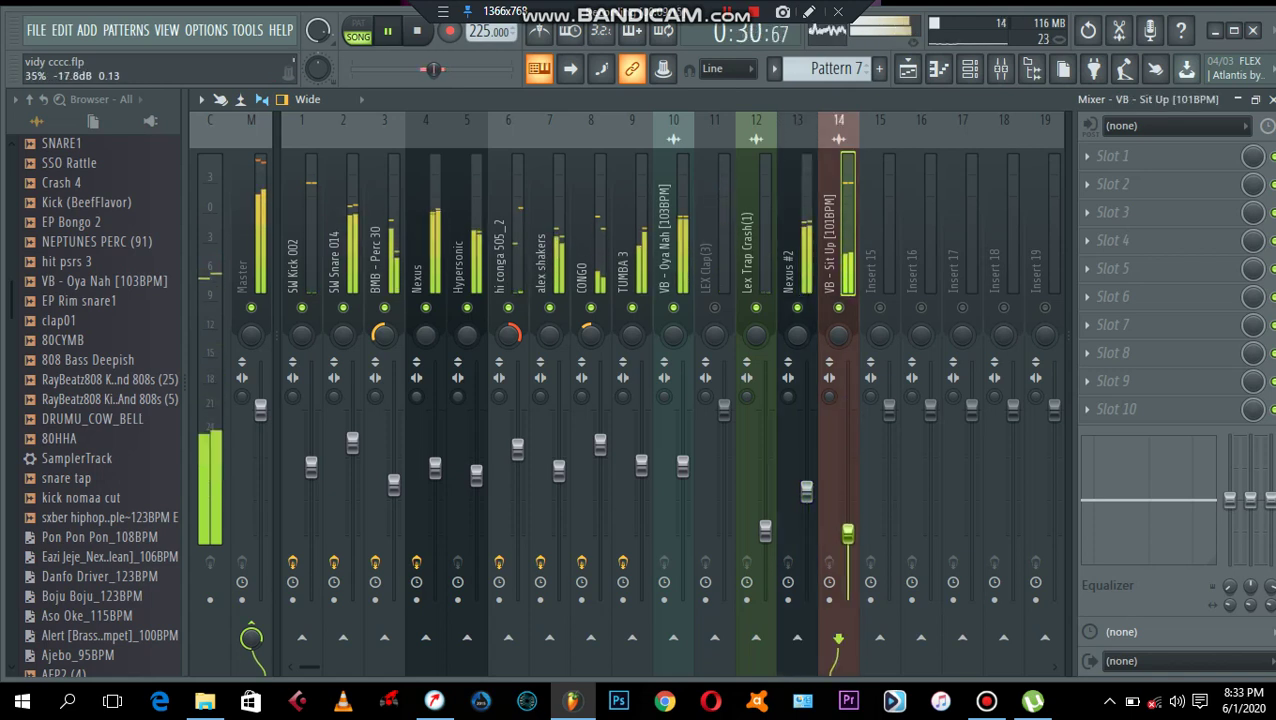
pyautogui.click(714, 307)
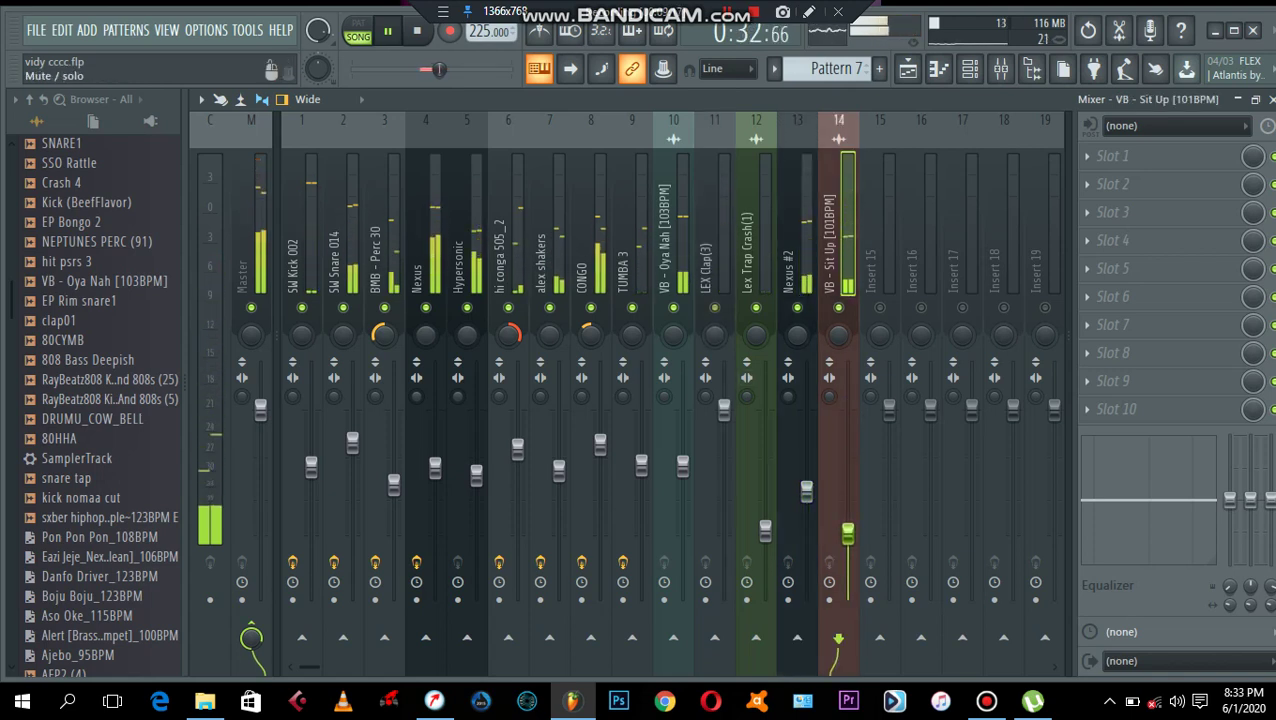
pyautogui.moveTo(723, 410); pyautogui.dragTo(723, 495)
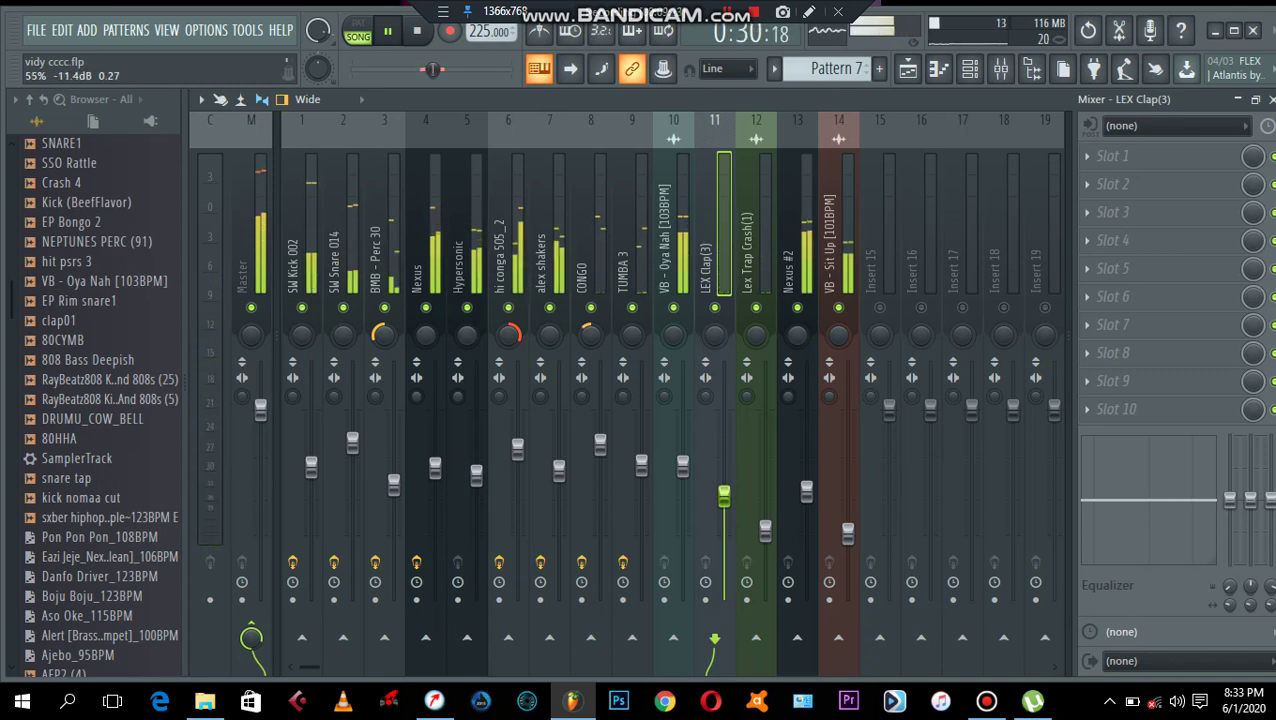
pyautogui.press('space')
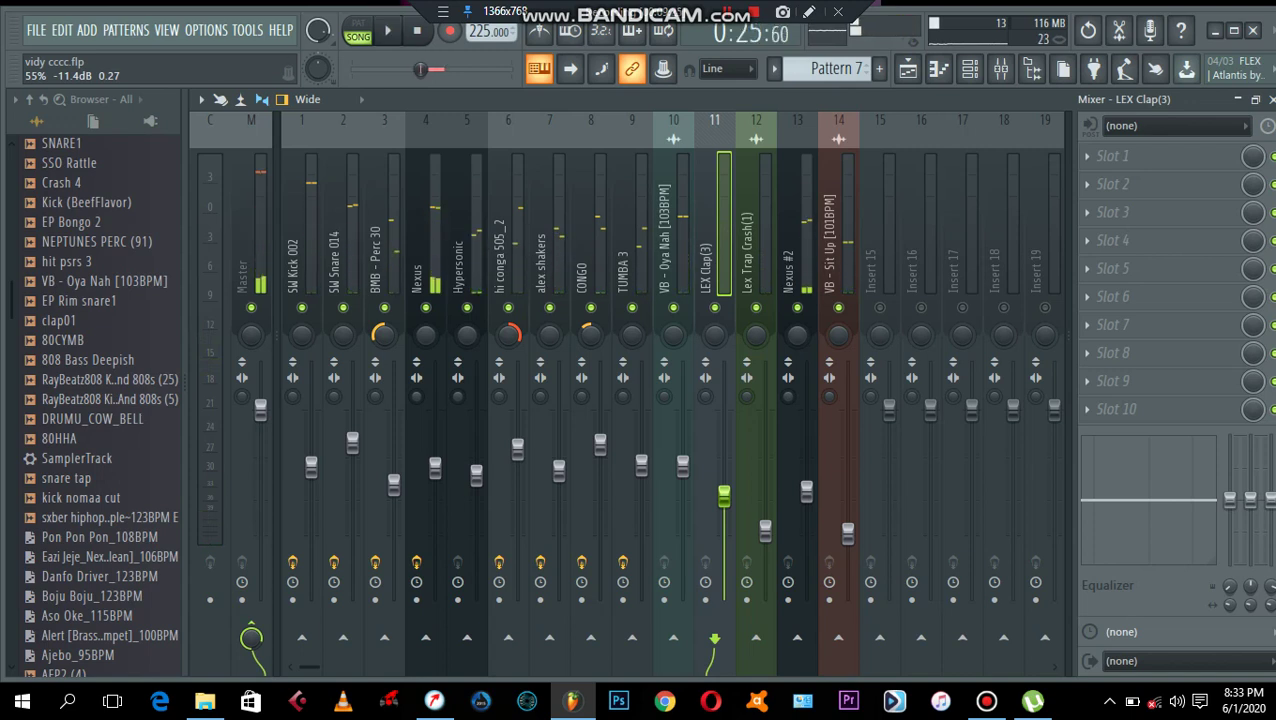